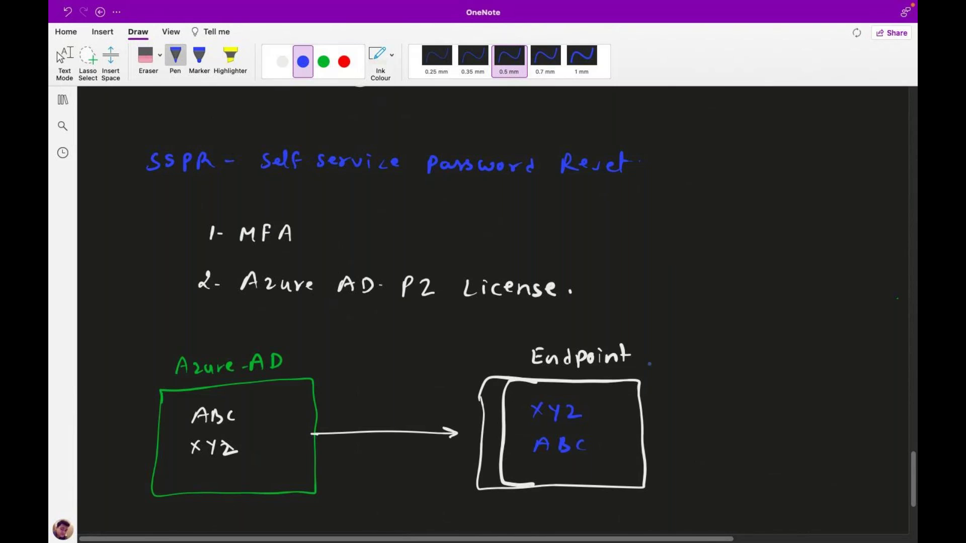
- Scroll down the OneNote page past the Azure AD to Endpoint sketch
scroll(915, 483, down, 5)
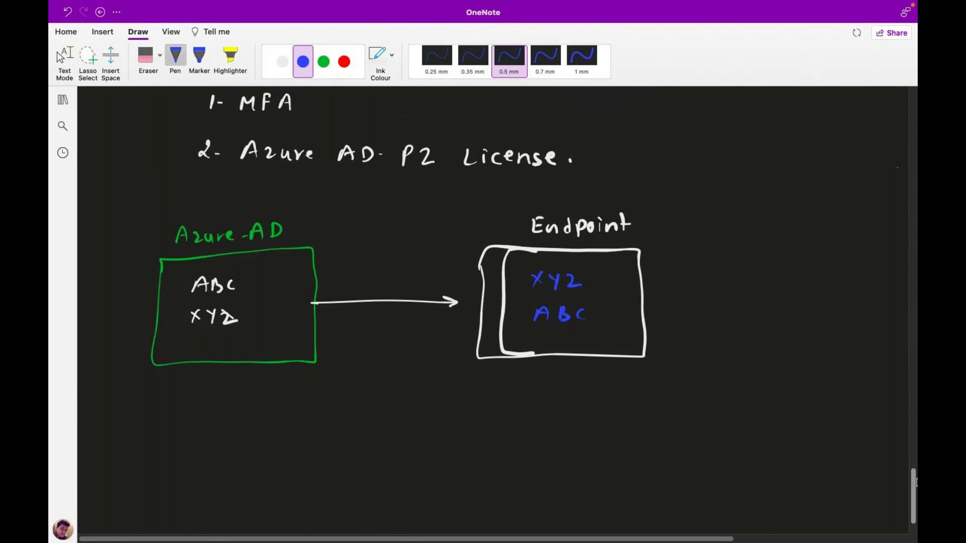
- Finish the admin sign-in: Ask later for MFA, No to stay signed in, Skip setup
key(super+Tab)
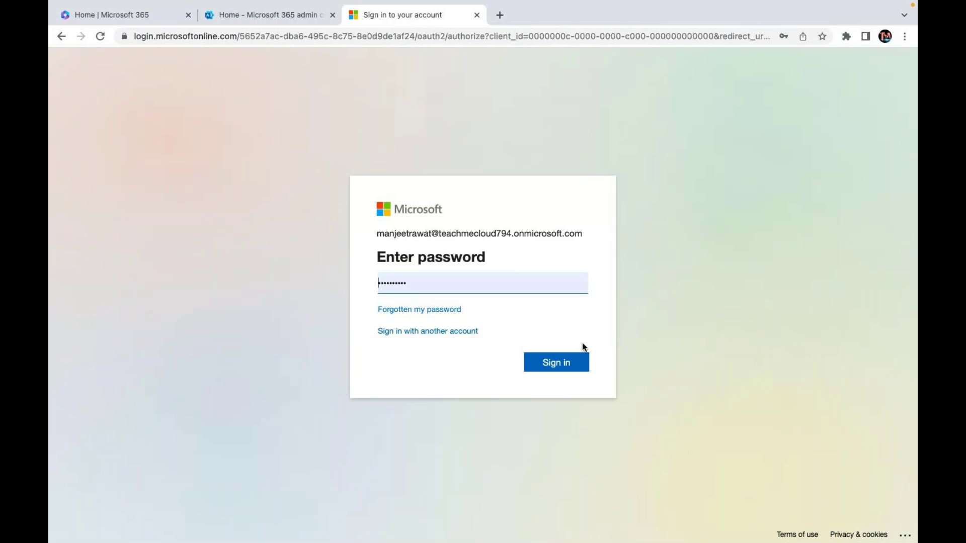
click(572, 363)
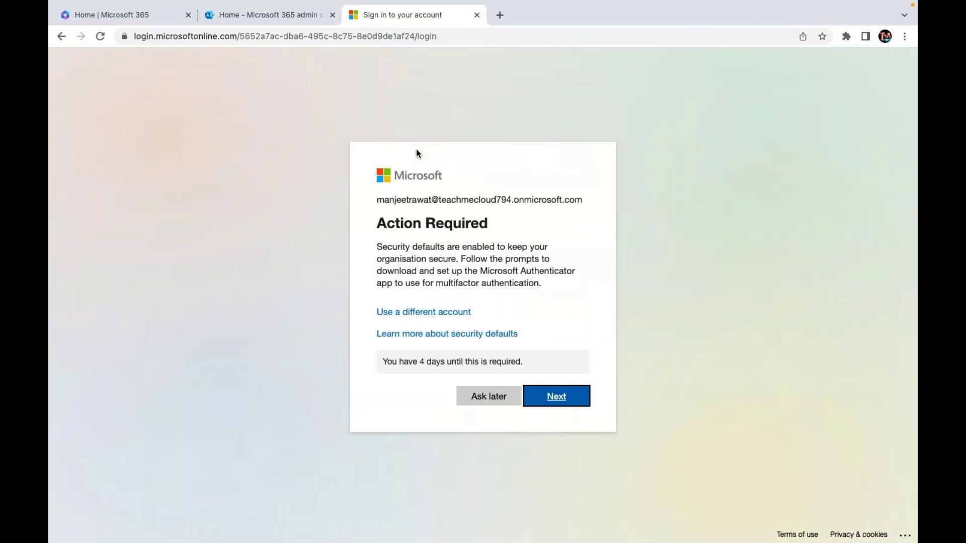
click(473, 401)
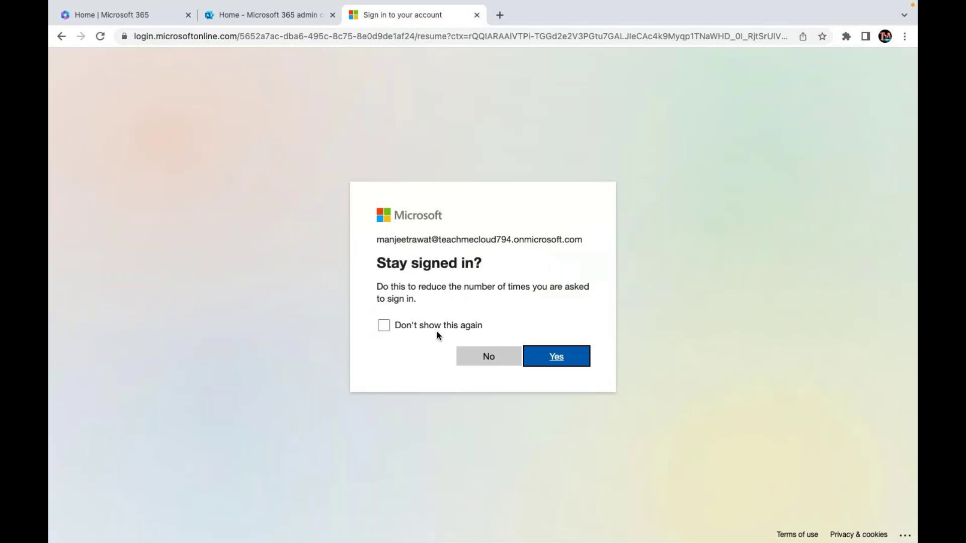
click(500, 358)
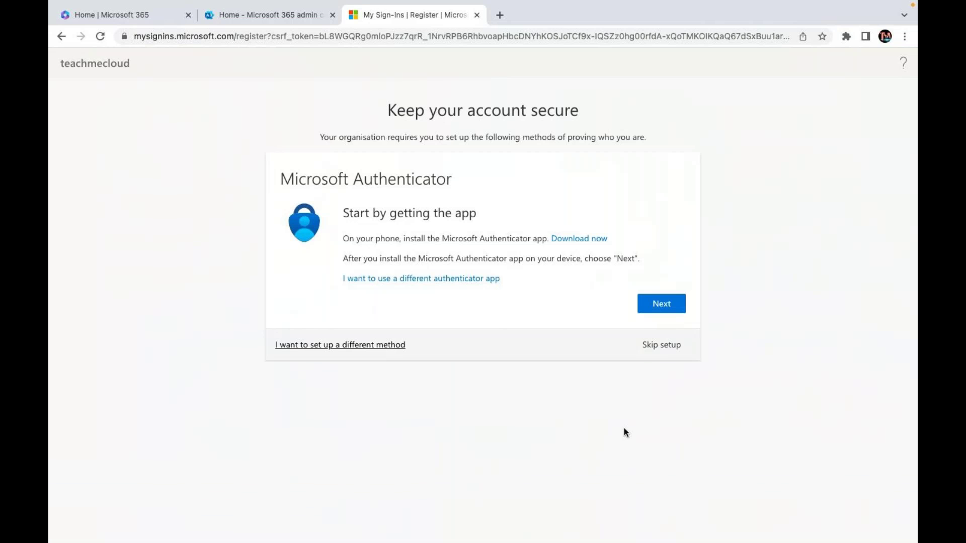
click(662, 345)
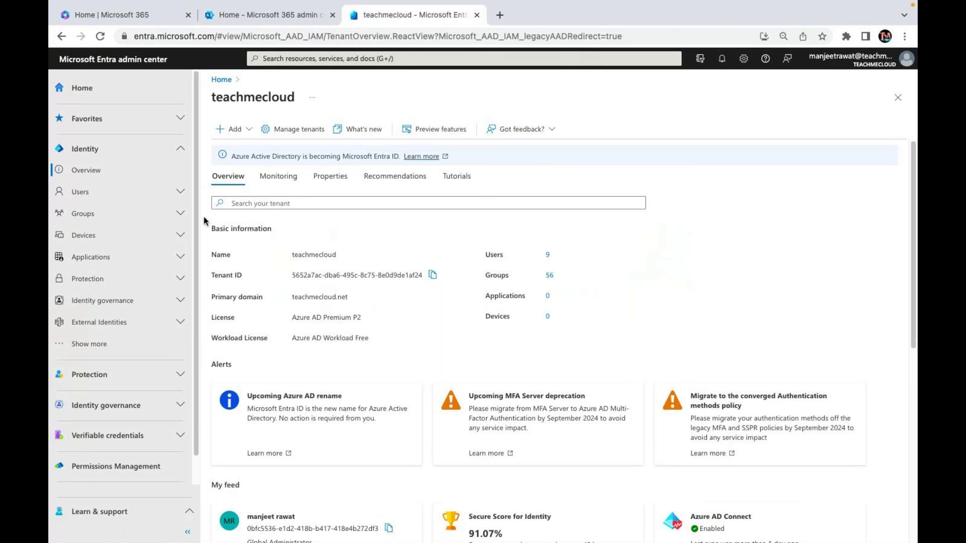
- Open user tata from All users and copy tata's user principal name
click(87, 193)
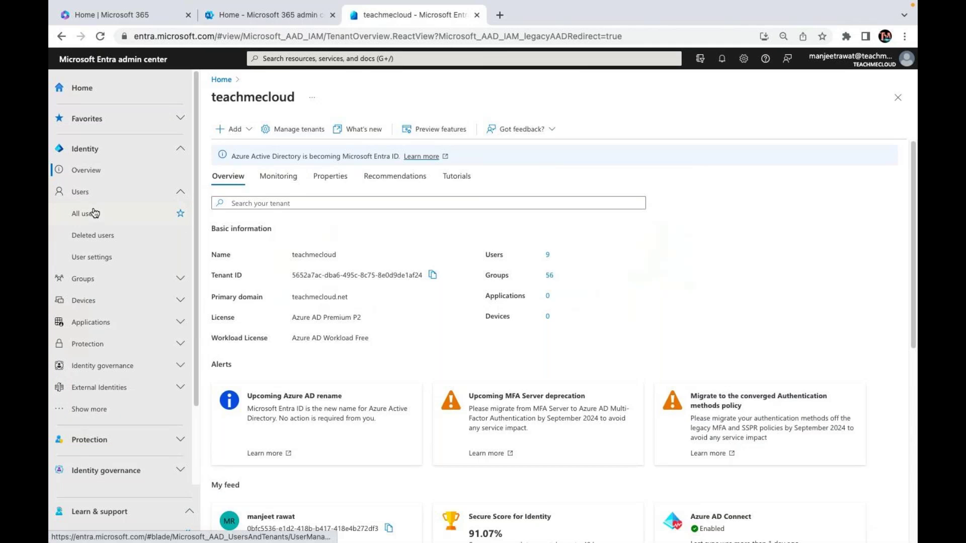
click(94, 213)
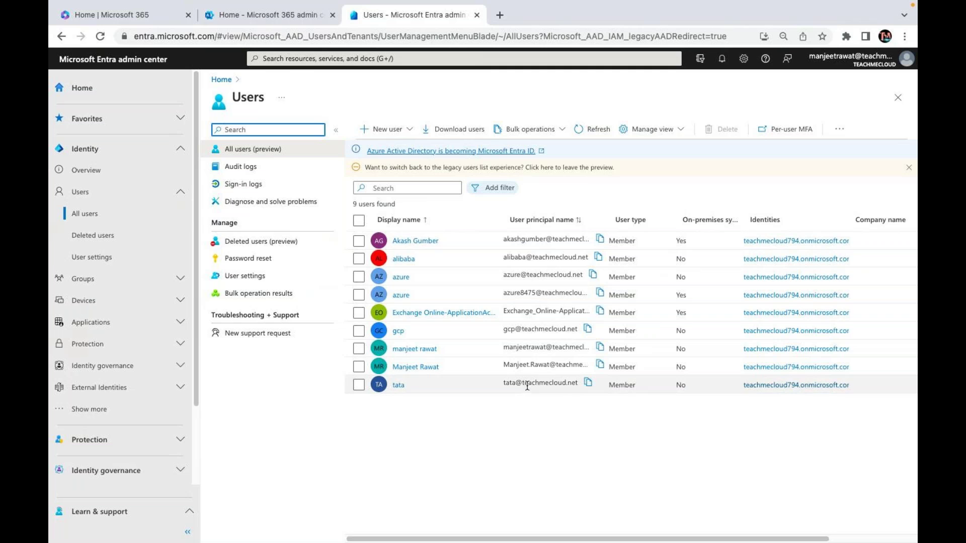
click(398, 386)
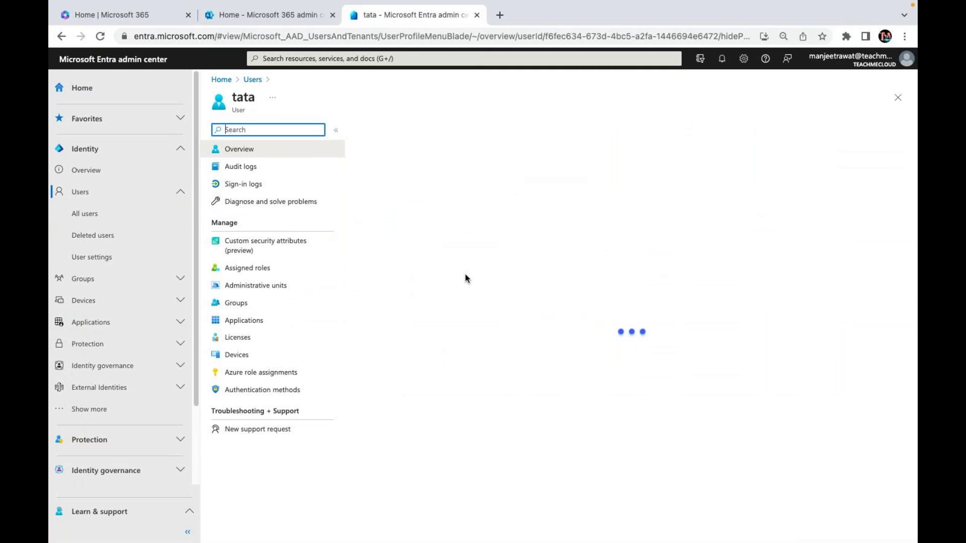
click(521, 275)
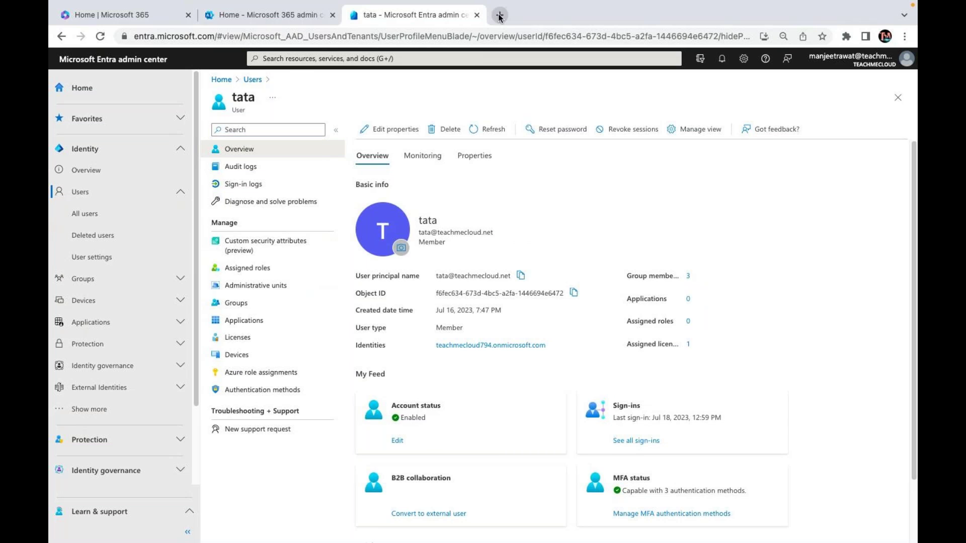
click(500, 16)
- Open a new private browser window and go to portal.office.com
click(904, 36)
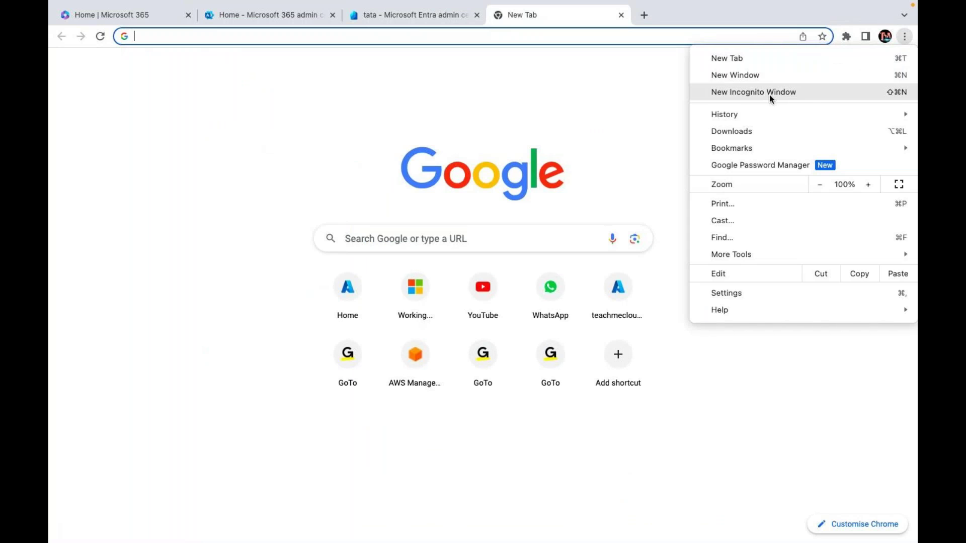
click(769, 95)
text(p)
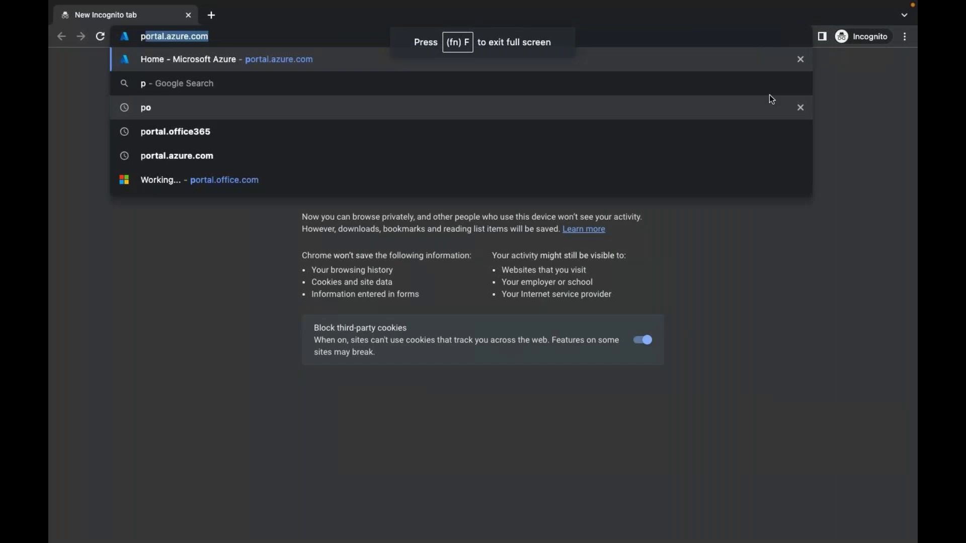
text(ortal.off)
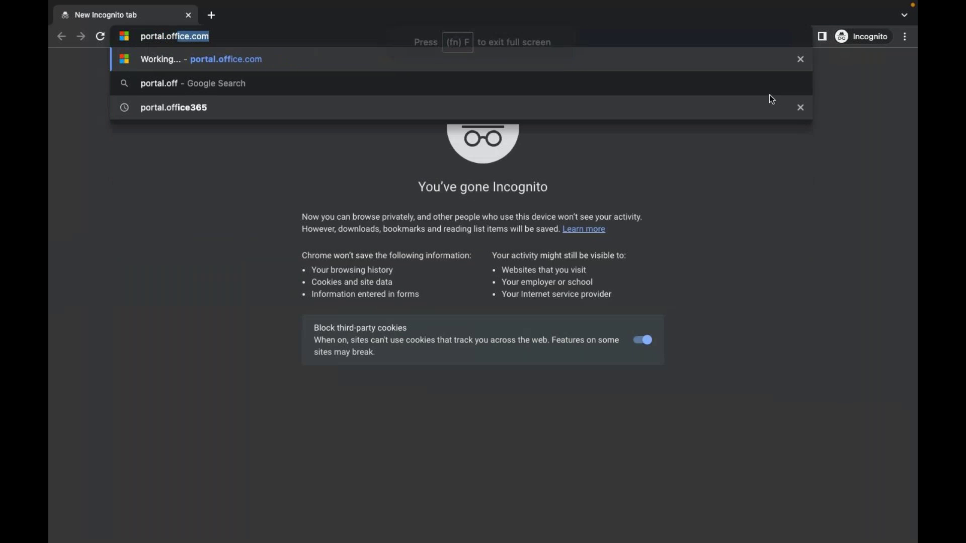
key(Return)
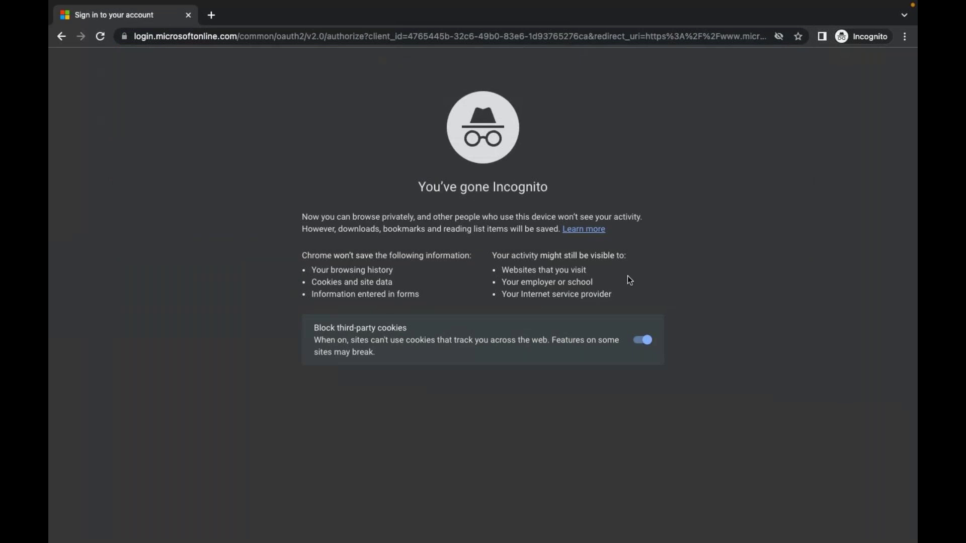
- Sign in as tata with the copied name and password, decline staying signed in, then close the window
key(super+v)
key(Return)
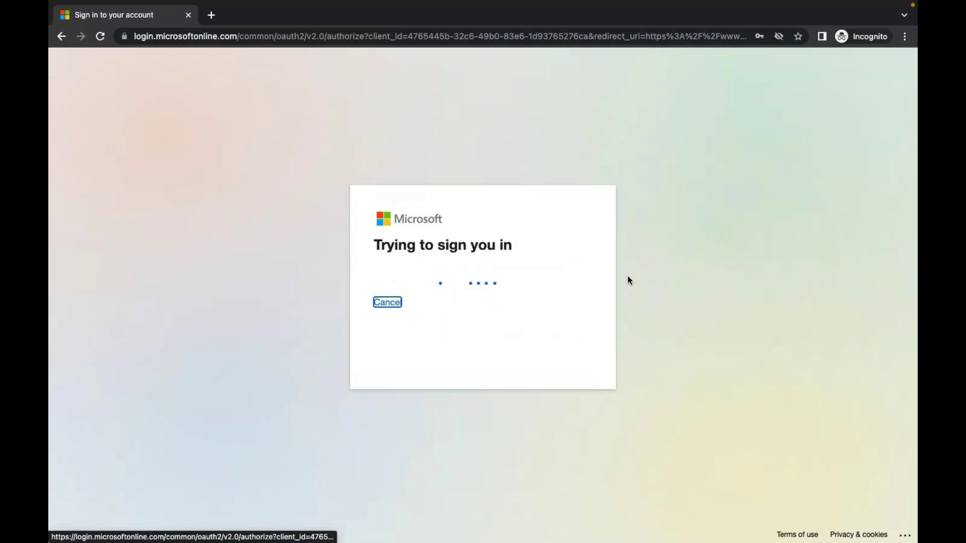
text(••••)
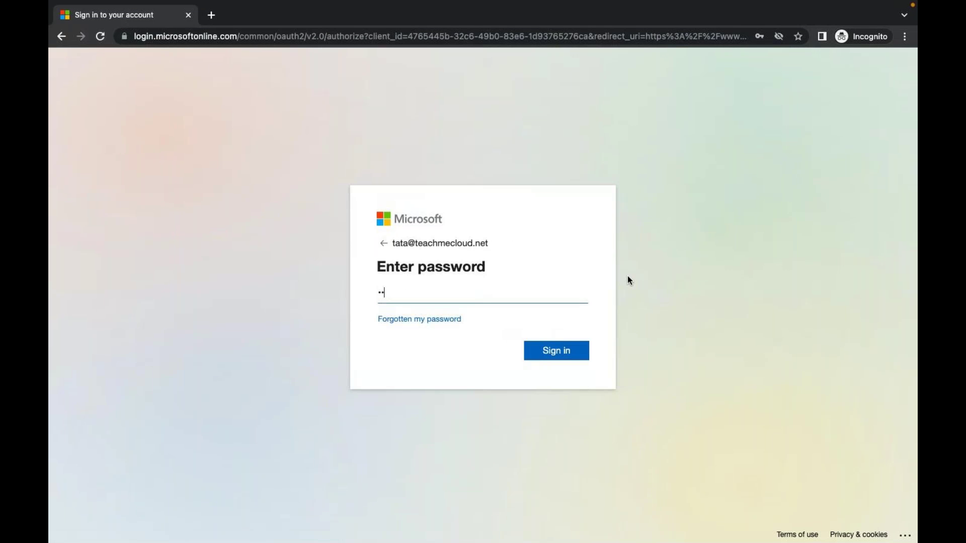
text(•••••)
key(Return)
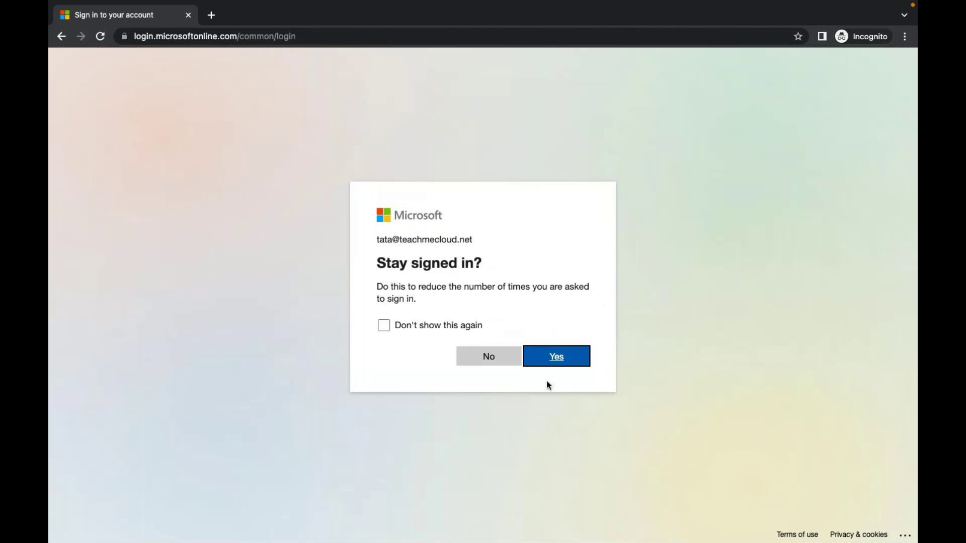
click(497, 358)
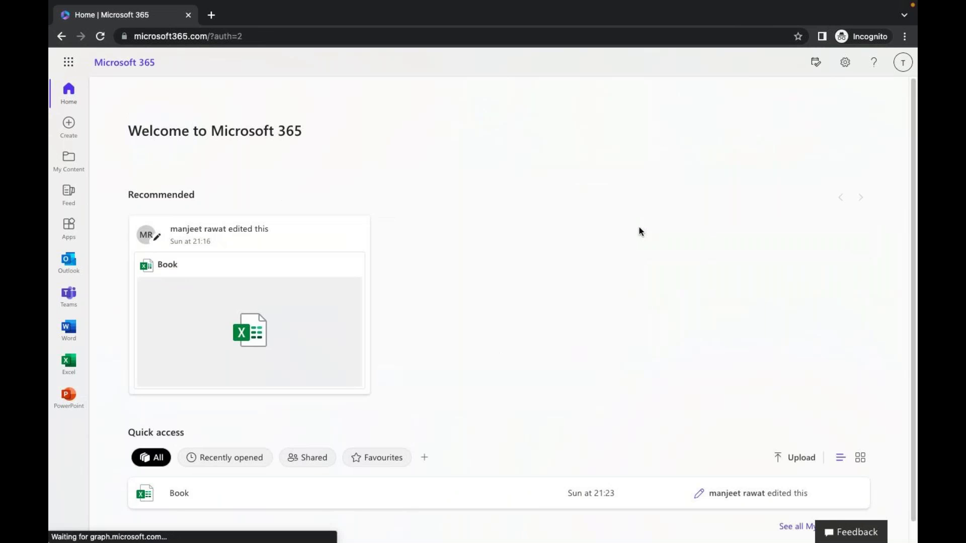
key(super+w)
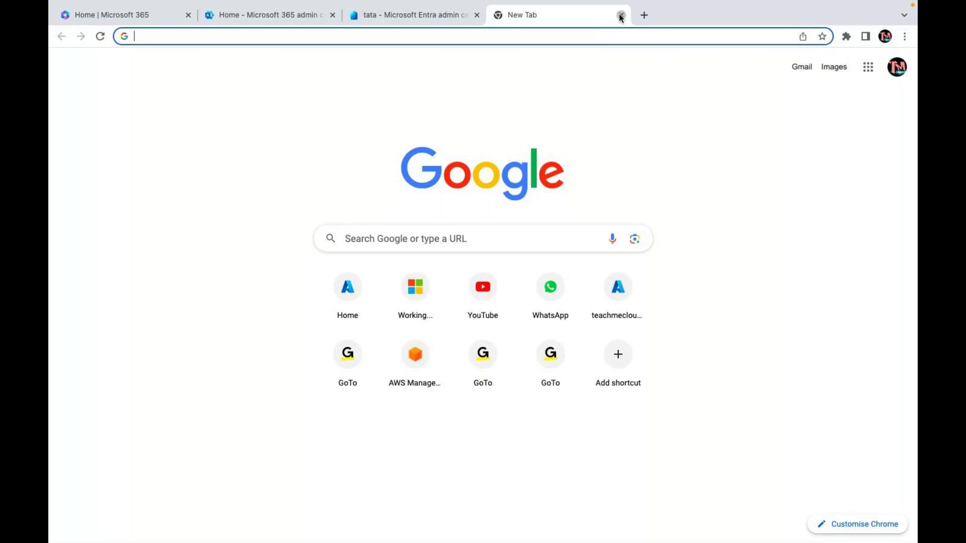
- Go from the users list to the per-user multi-factor authentication page
click(621, 15)
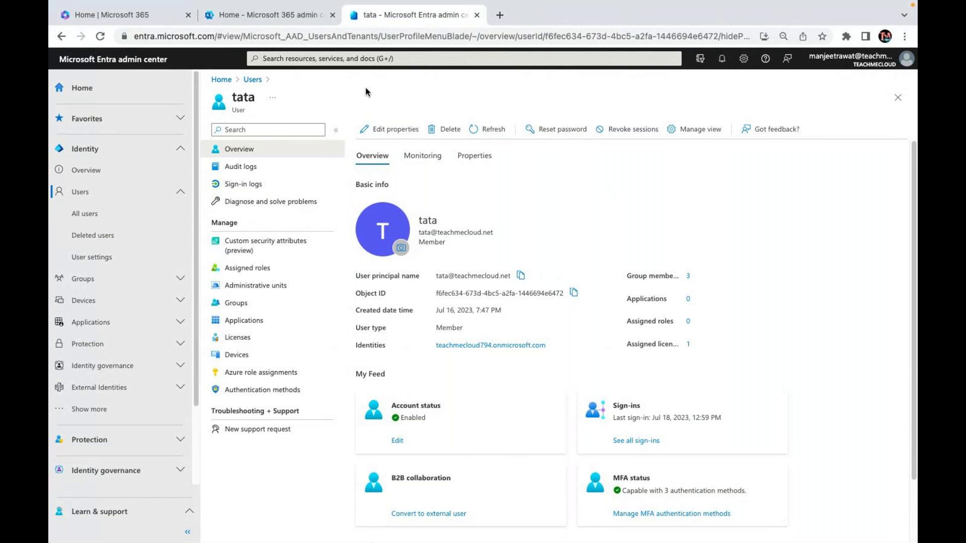
click(253, 83)
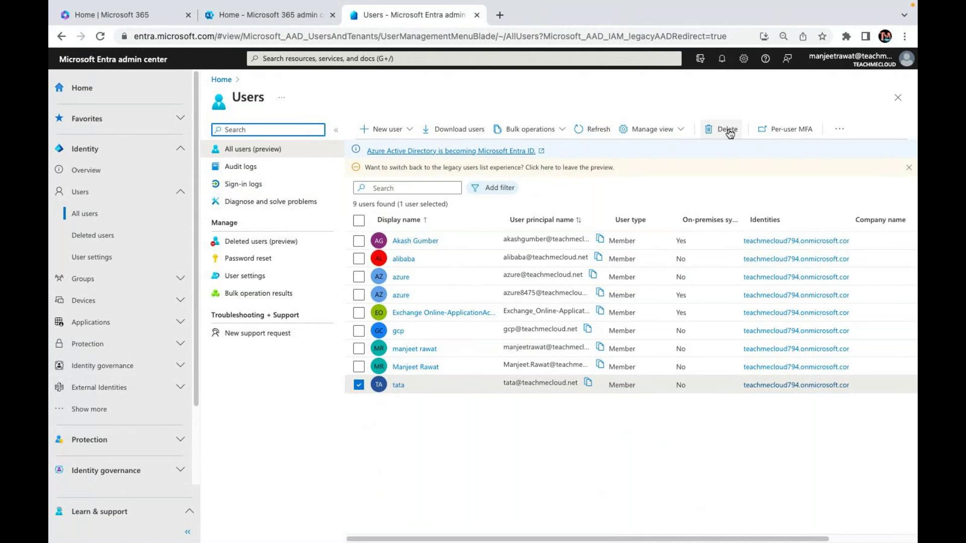
click(789, 129)
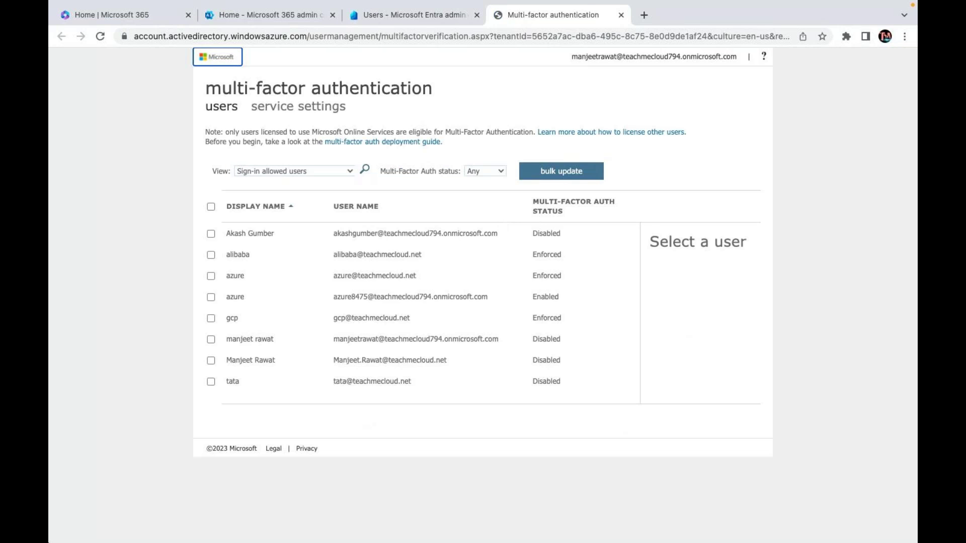
- Enable multi-factor authentication for tata and dismiss the Updates successful confirmation
click(210, 382)
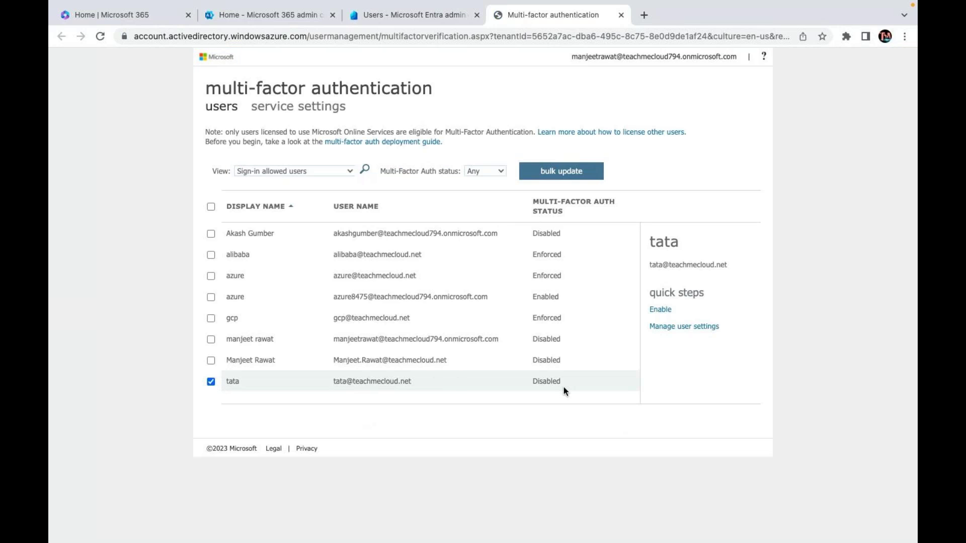
click(661, 310)
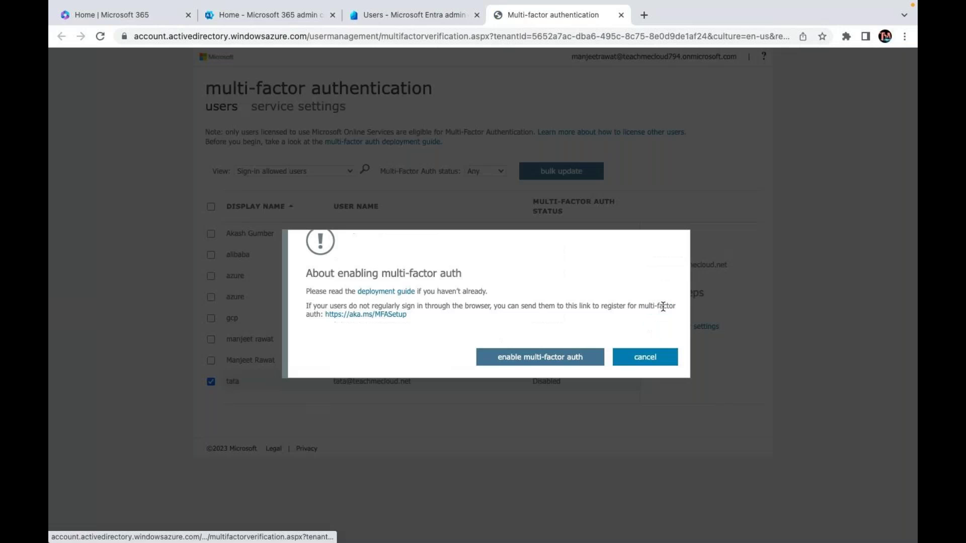
click(536, 358)
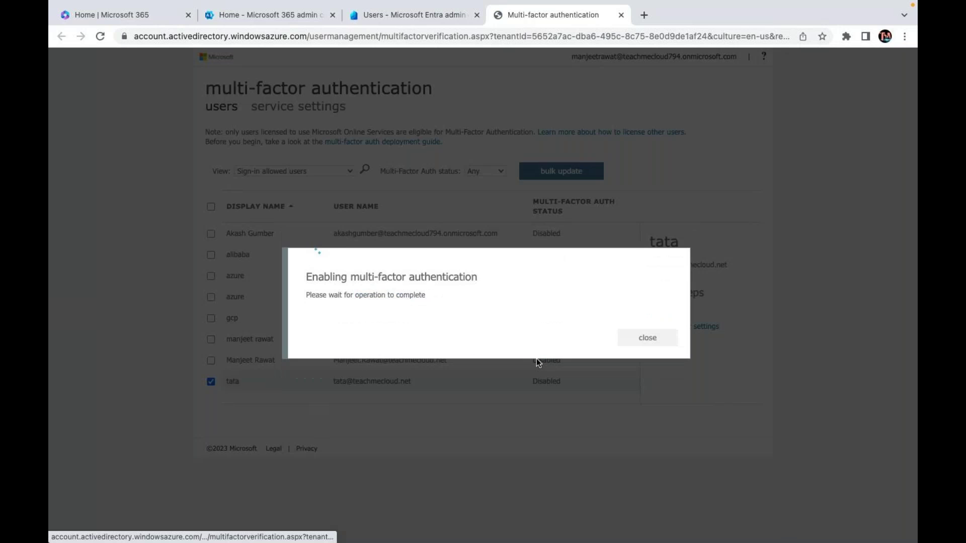
click(653, 338)
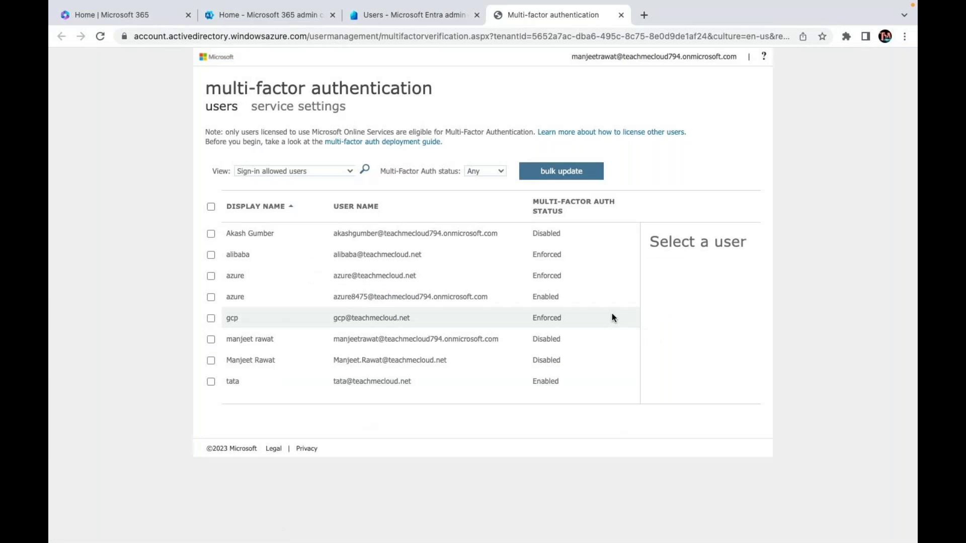
key(super+grave)
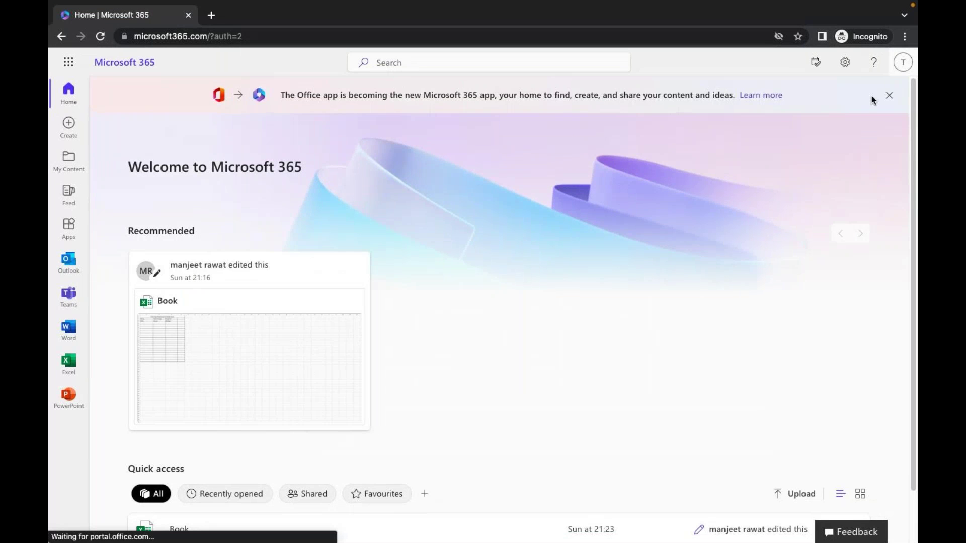
- Sign out of Microsoft 365, sign back in with the same account's password, and decline staying signed in
click(903, 63)
click(893, 90)
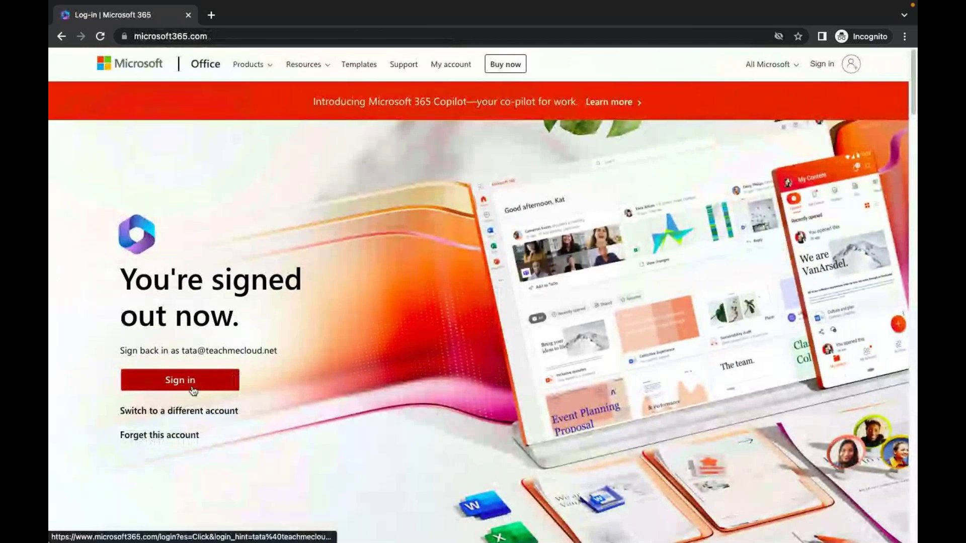
click(192, 389)
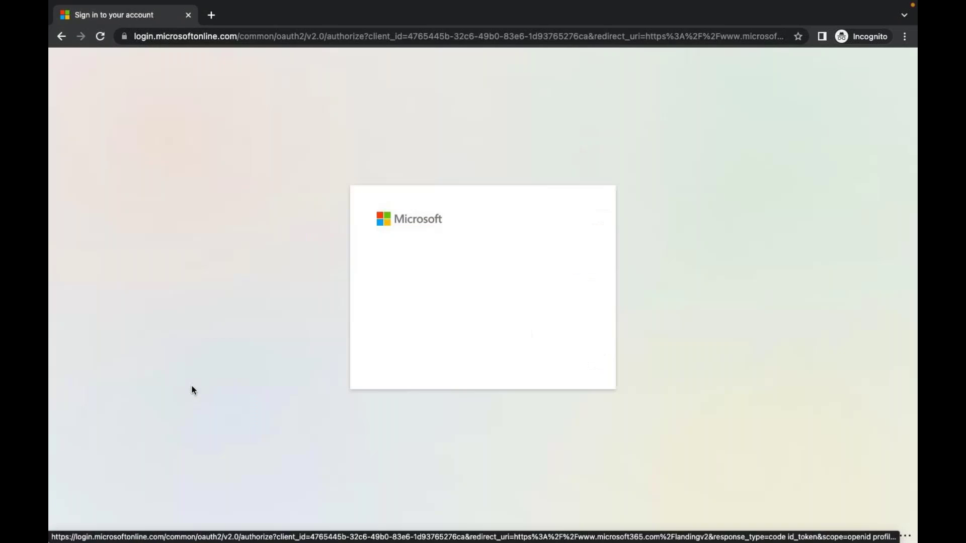
click(469, 269)
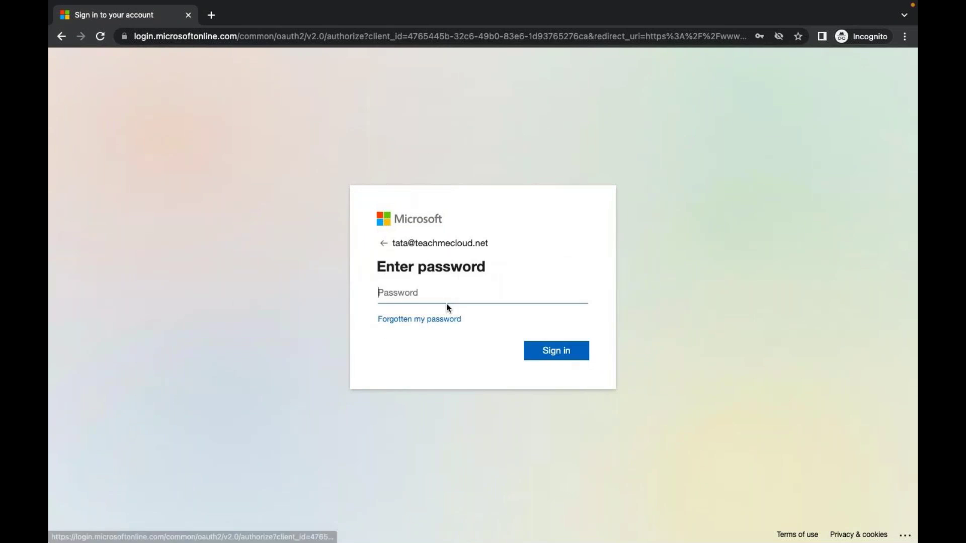
text(••••••)
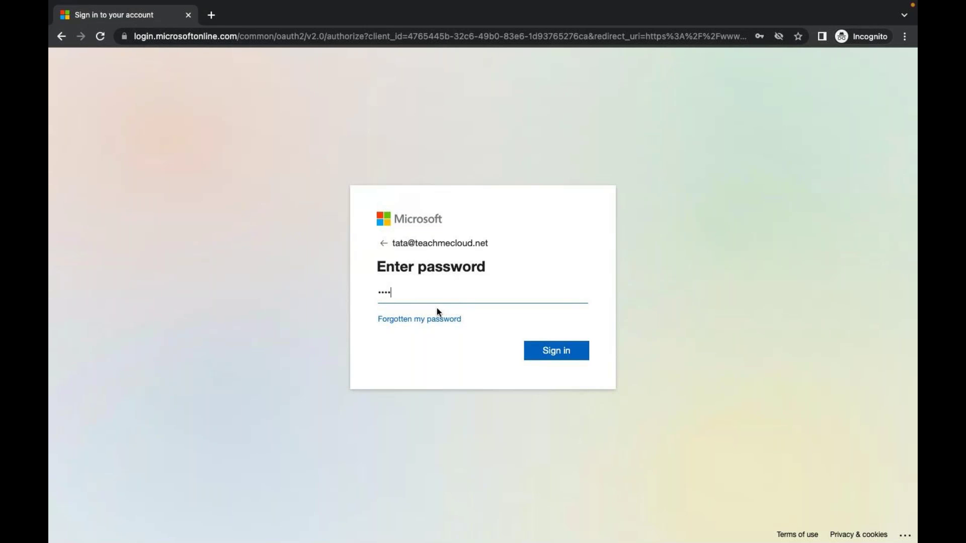
text(•••)
key(Return)
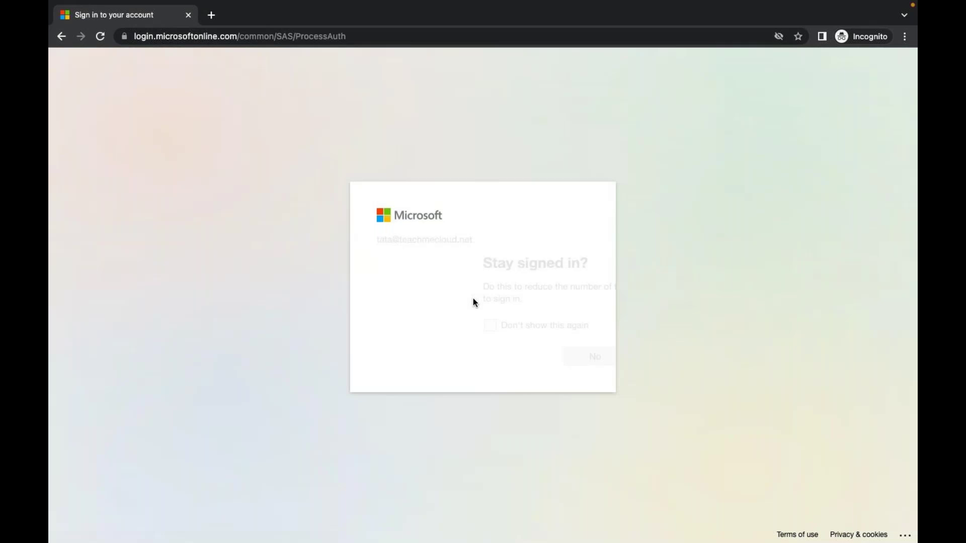
click(494, 363)
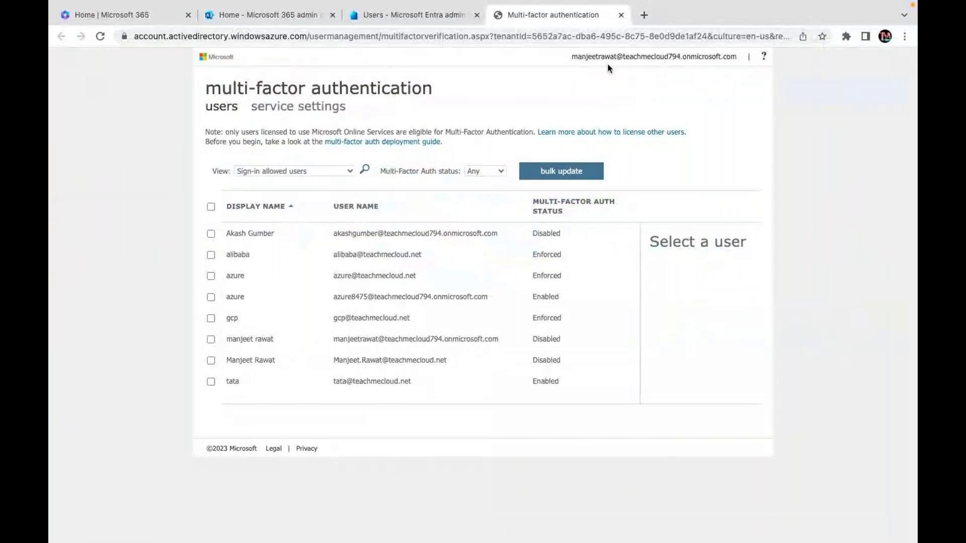
- Close the MFA page and open Billing > Licenses > All products
click(620, 14)
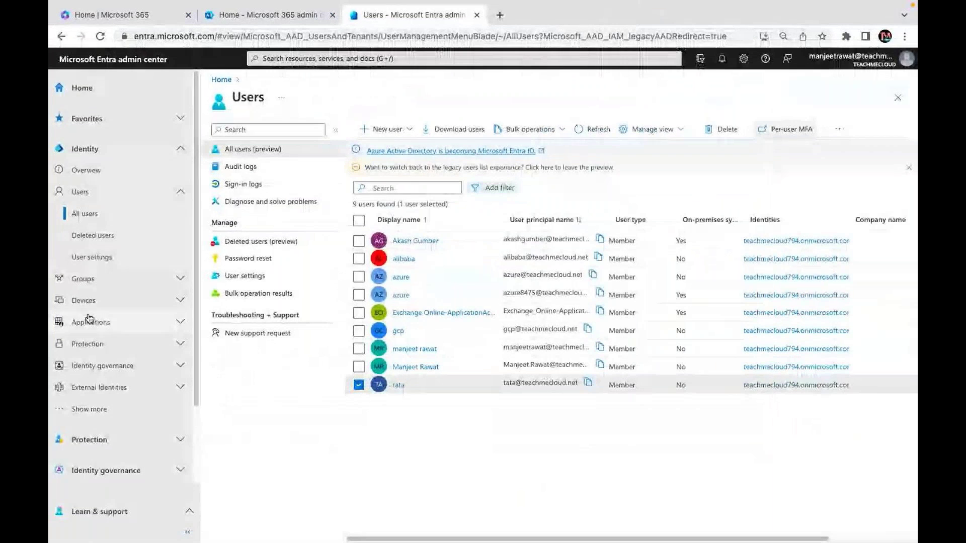
scroll(89, 318, down, 2)
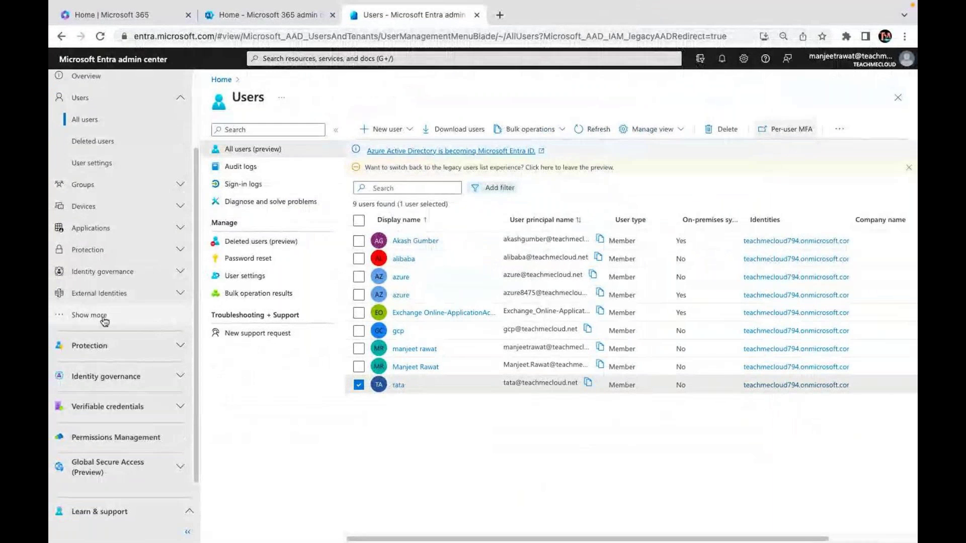
click(103, 317)
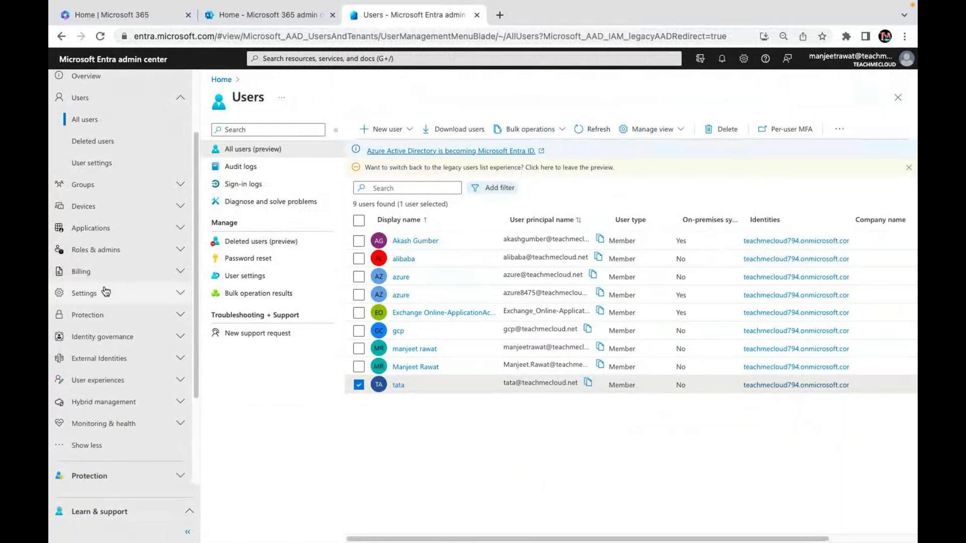
click(103, 276)
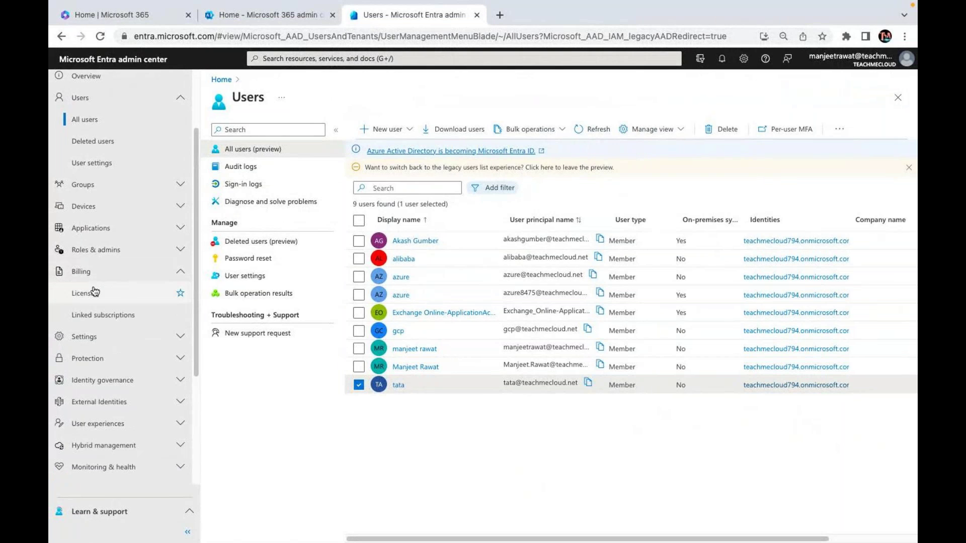
click(93, 297)
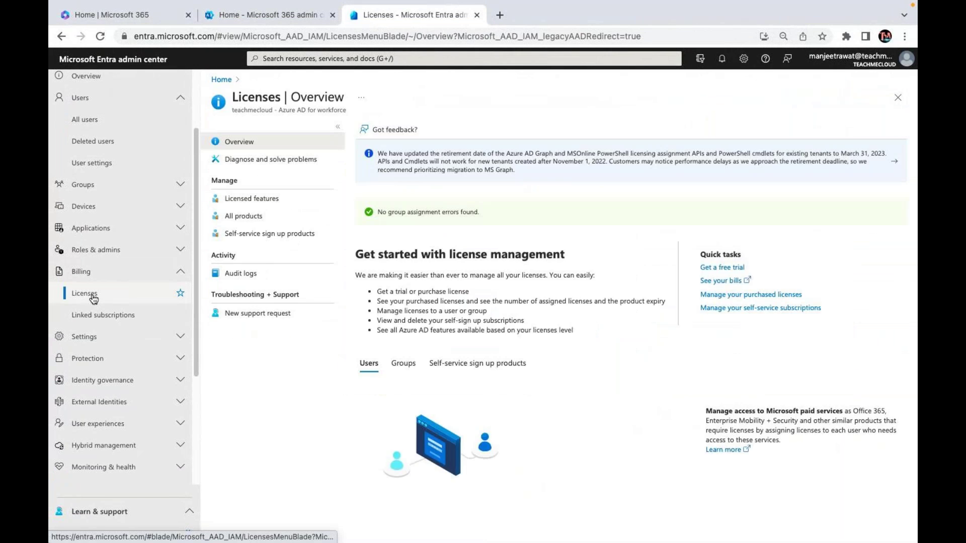
click(244, 218)
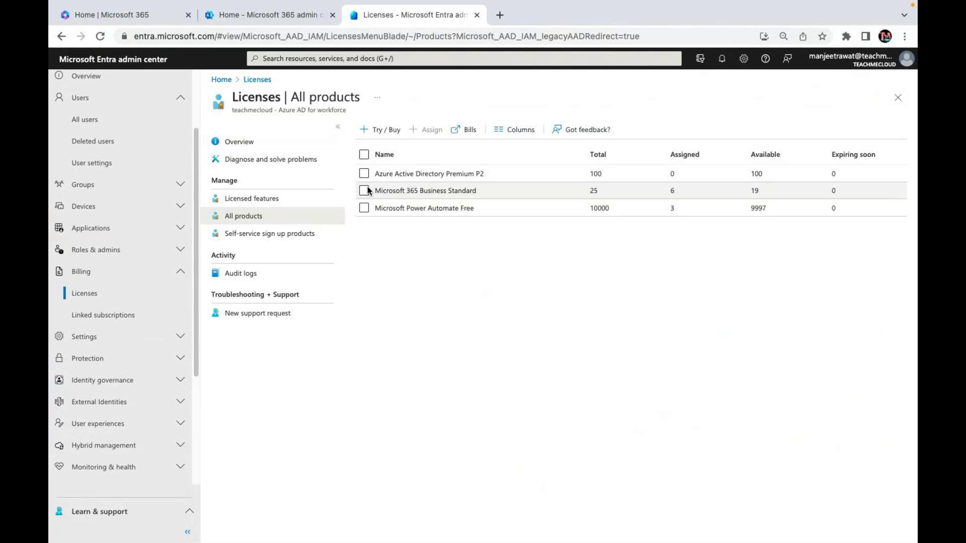
- Activate the Azure AD Premium P2 free trial from Try / Buy, then return to All users
click(389, 132)
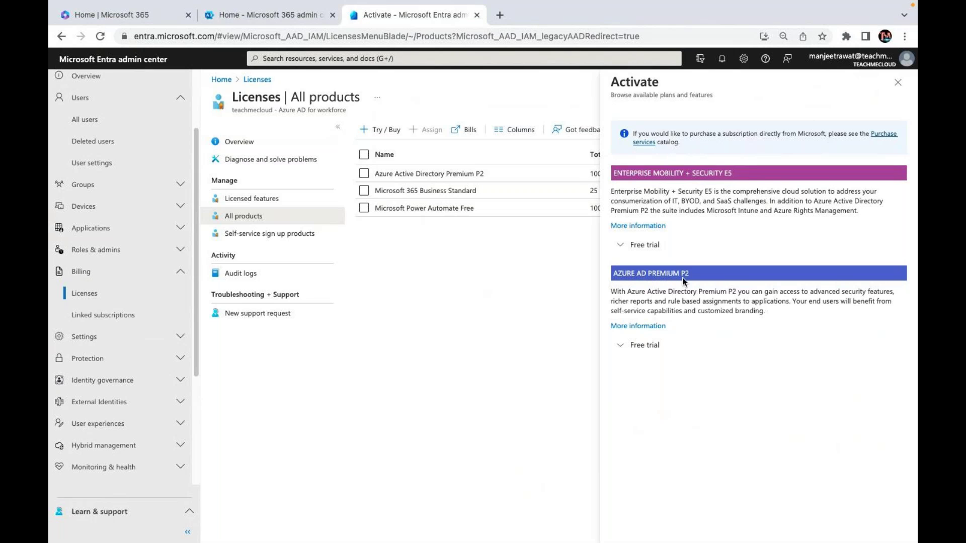
click(642, 347)
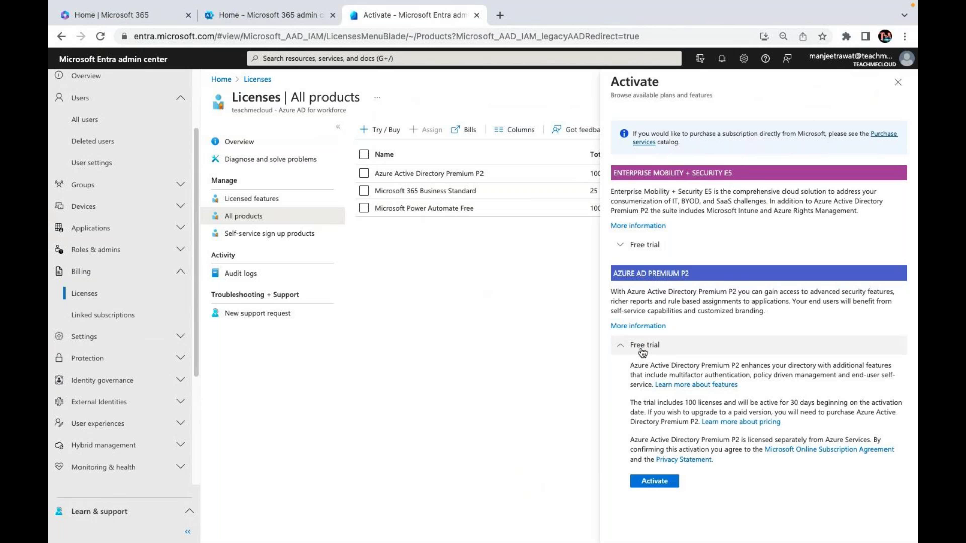
click(653, 482)
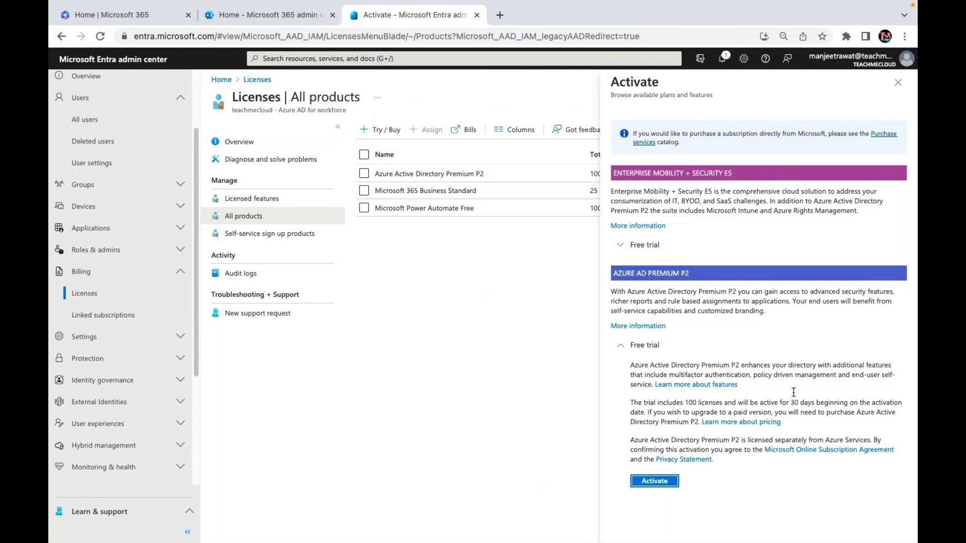
click(897, 82)
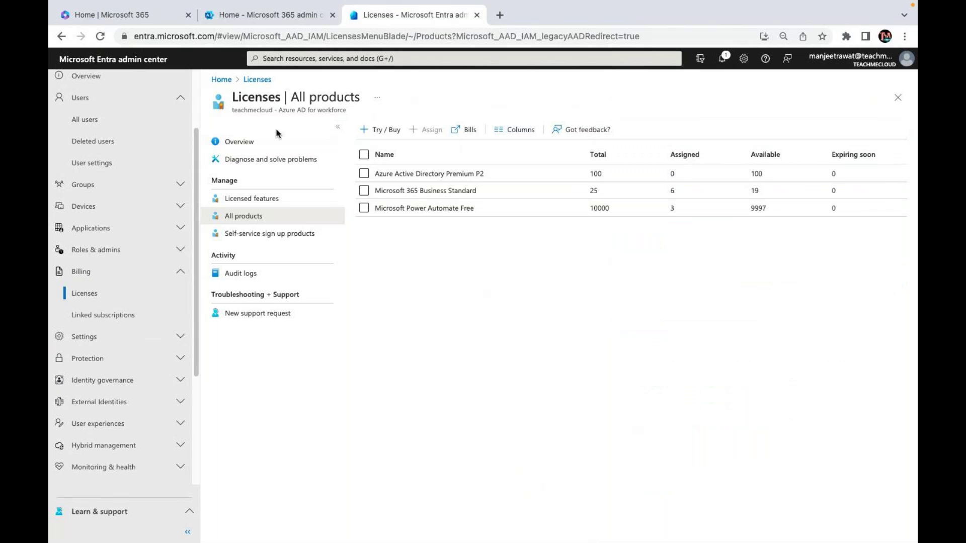
click(82, 117)
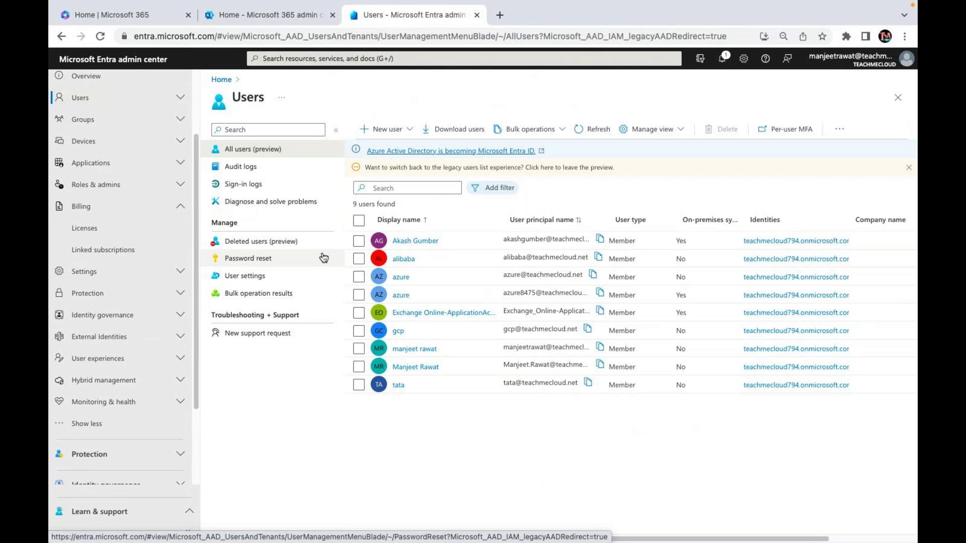
- Save self-service password reset as None, then switch it to Selected without saving
click(245, 259)
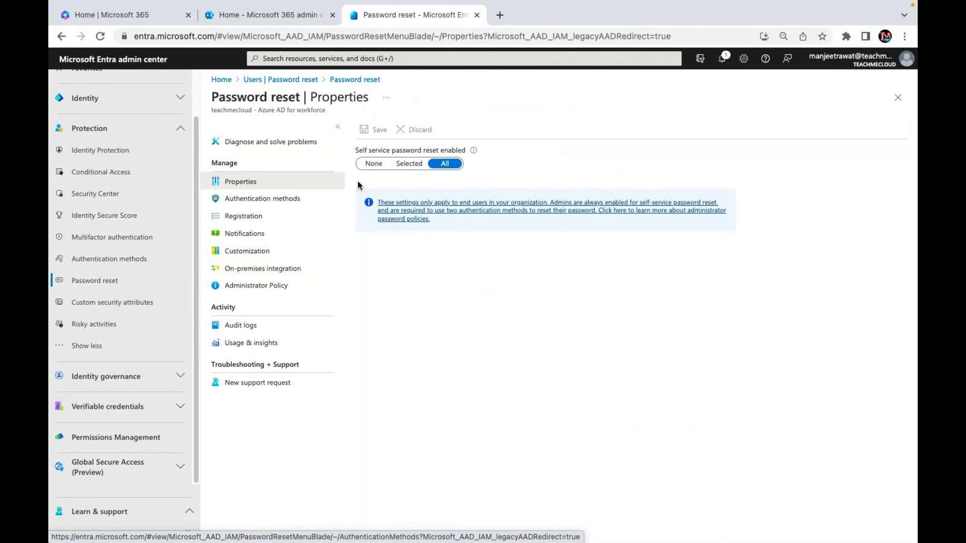
click(375, 167)
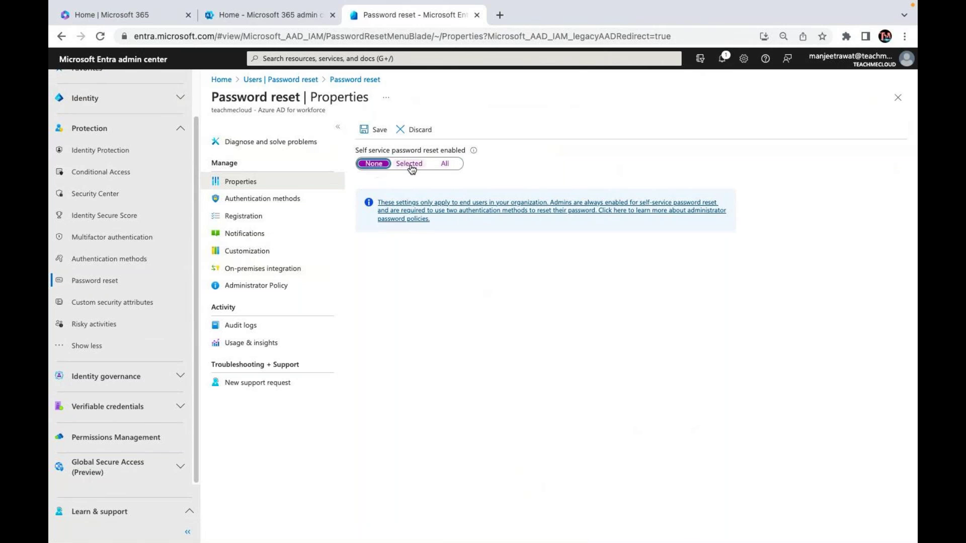
click(411, 166)
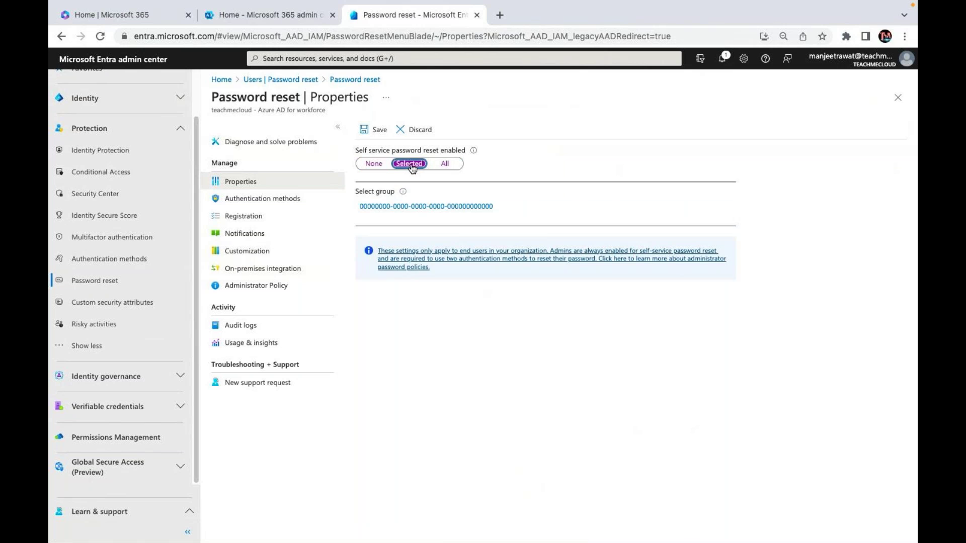
click(451, 170)
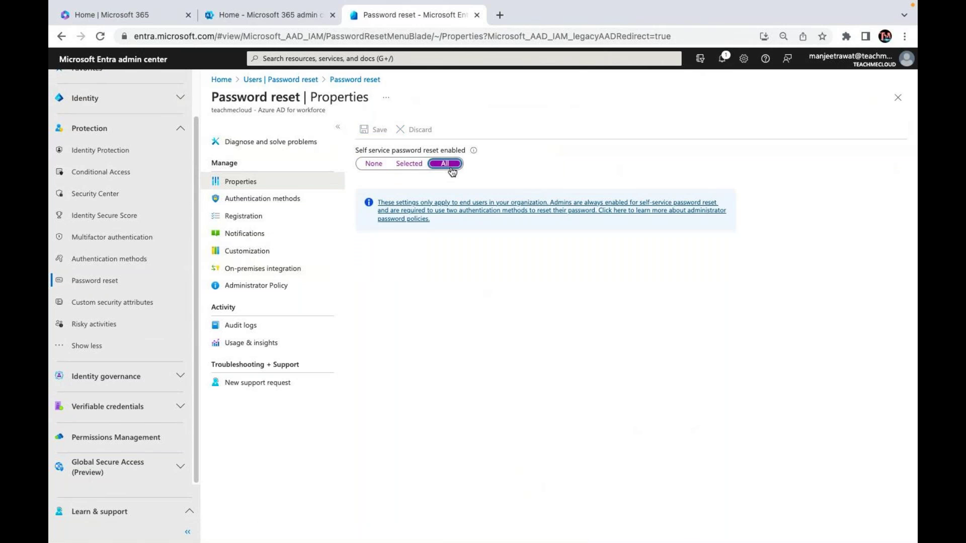
click(375, 166)
click(375, 130)
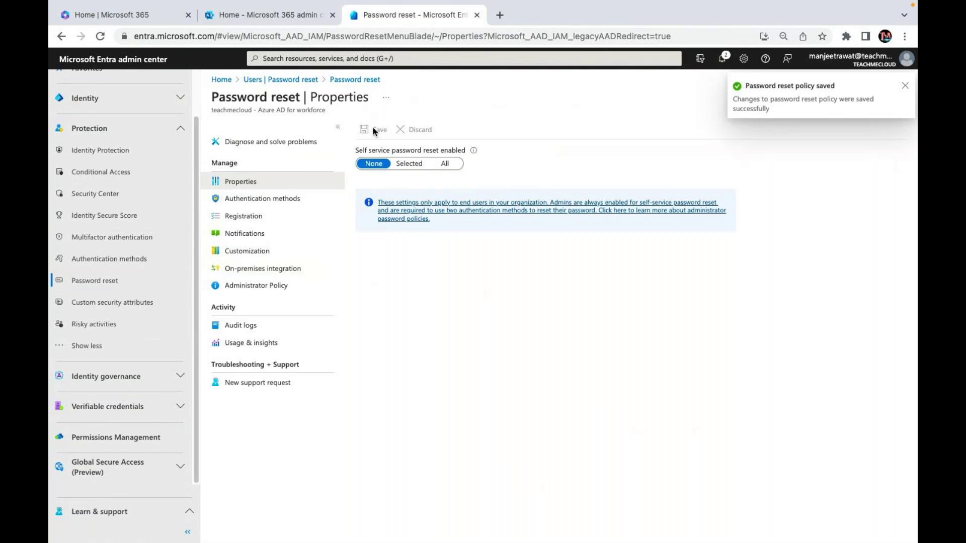
click(410, 164)
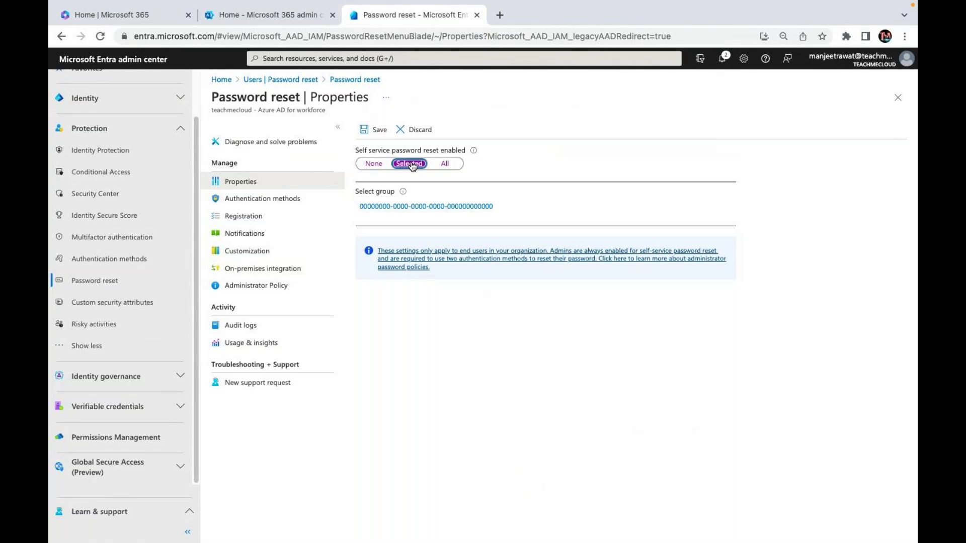
- Set self-service password reset to All and save the policy
click(445, 164)
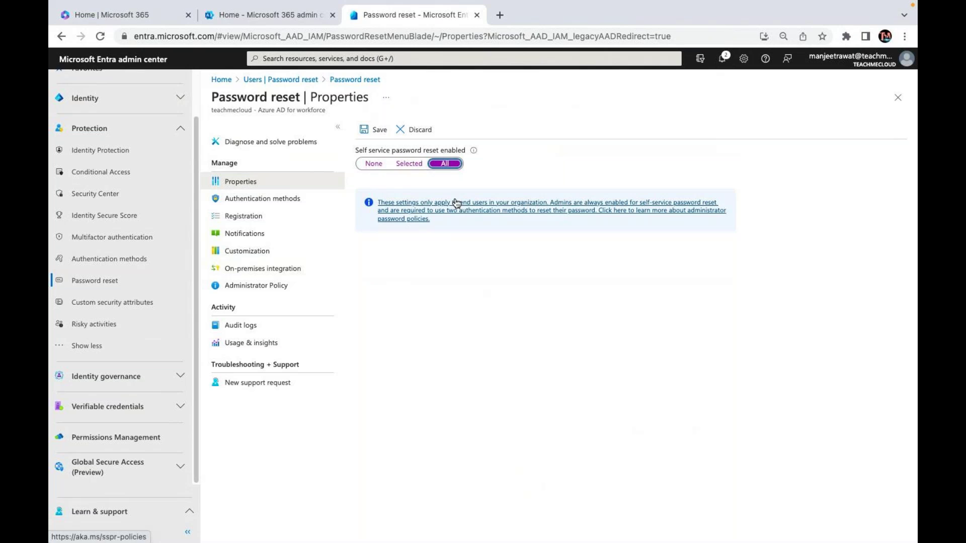
click(372, 129)
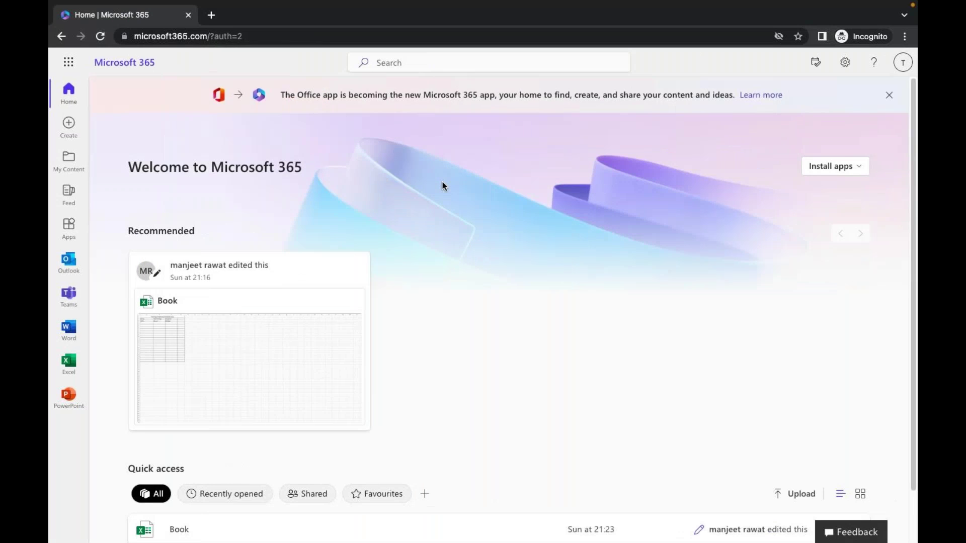
- Sign the test user out of Microsoft 365, then return to that account's password prompt
click(903, 62)
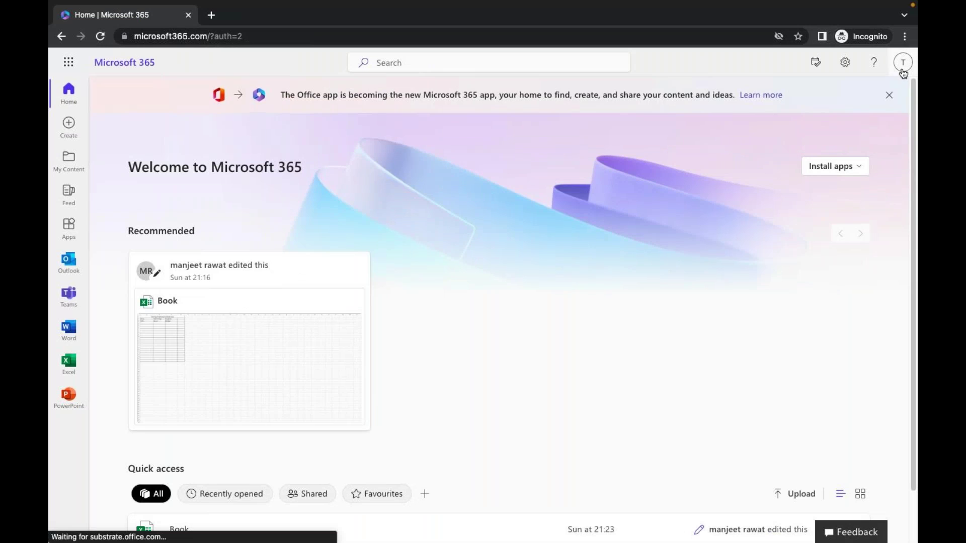
click(895, 90)
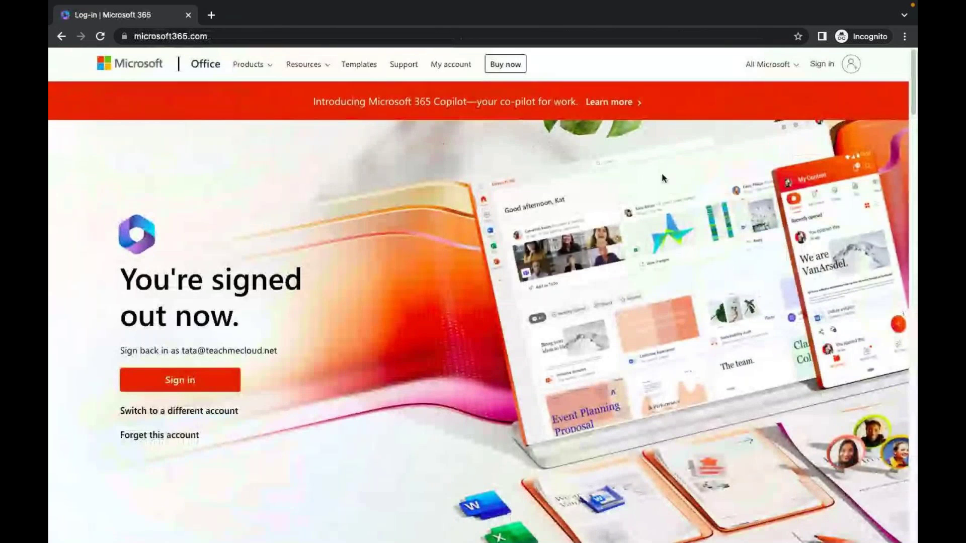
click(181, 381)
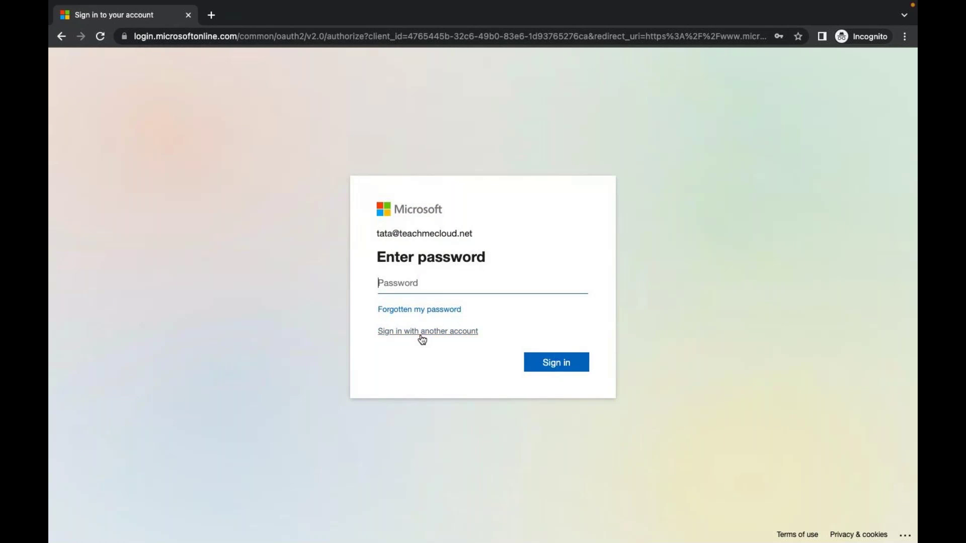
- Start 'Forgotten my password' recovery and enter the captcha with correct letter case
click(419, 313)
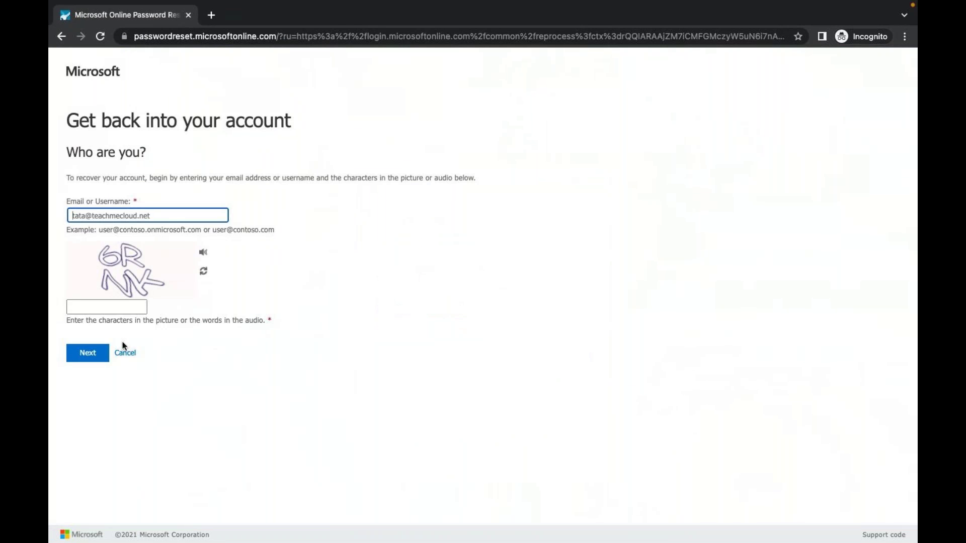
click(106, 308)
text(6)
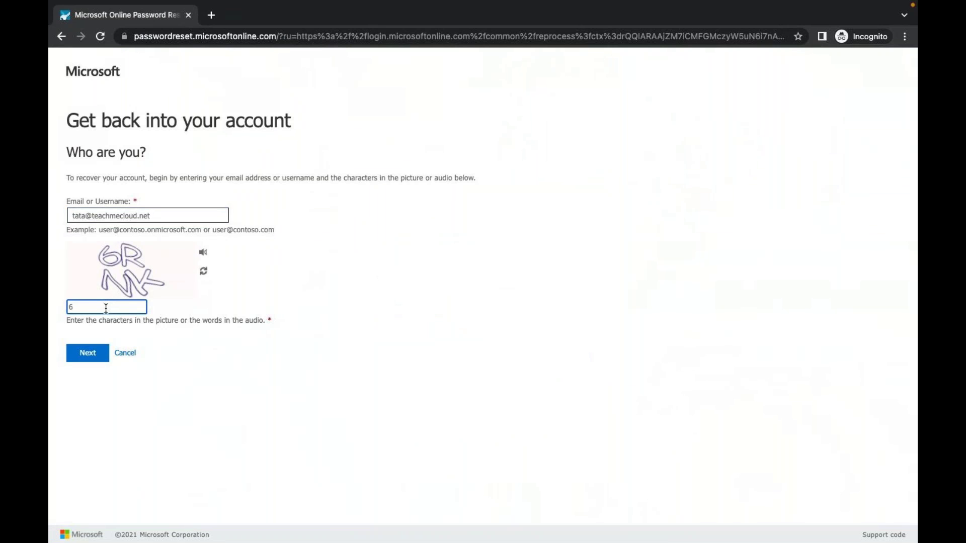
text(RNK)
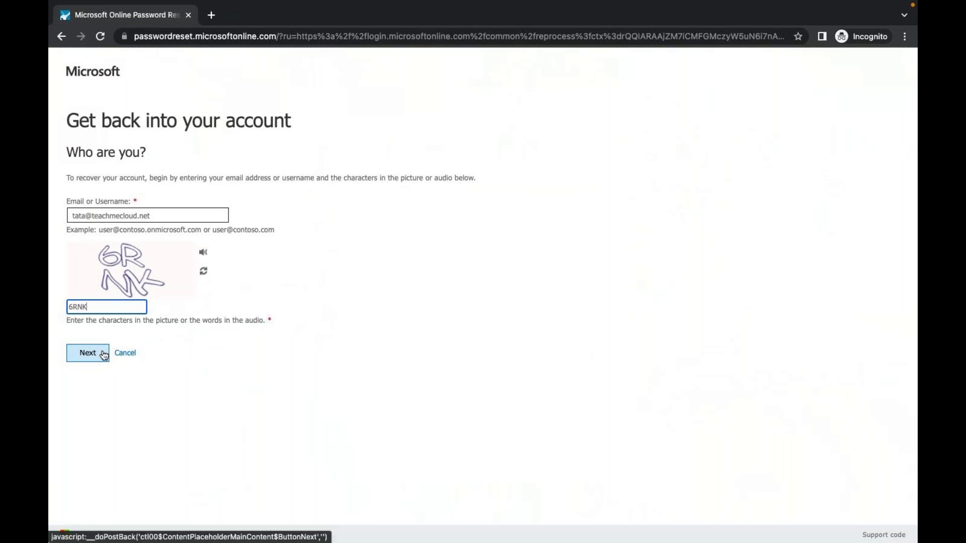
key(BackSpace)
text(k)
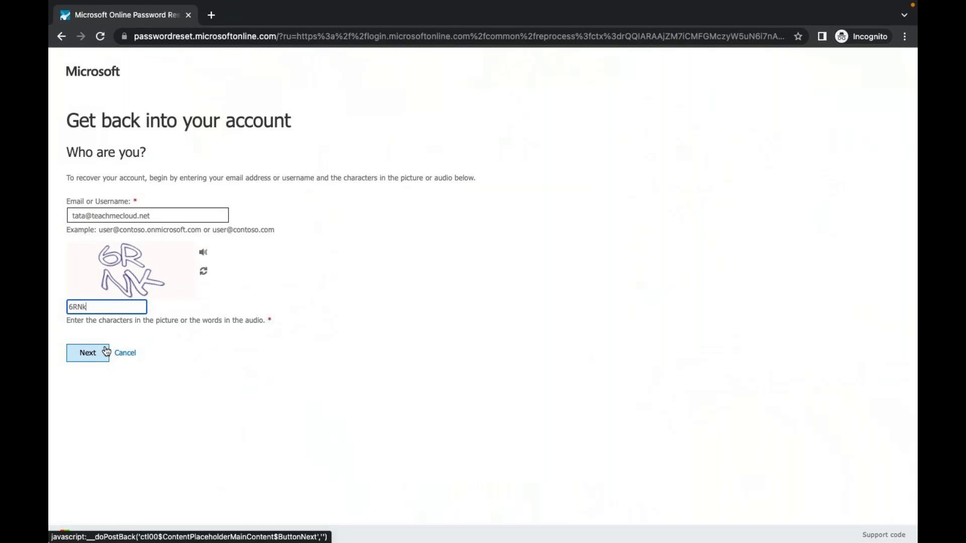
click(90, 353)
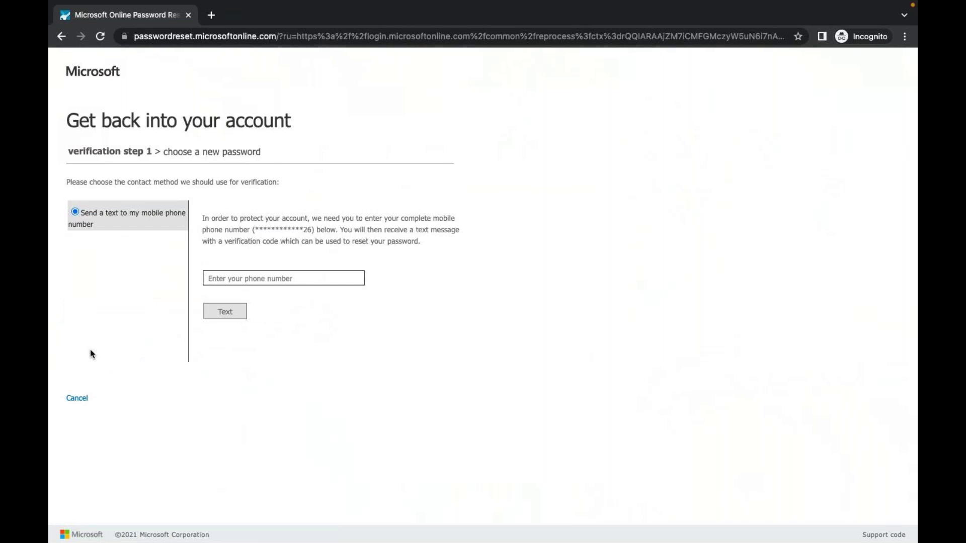
- Verify the account by texting a code to the full mobile number and entering it
click(243, 279)
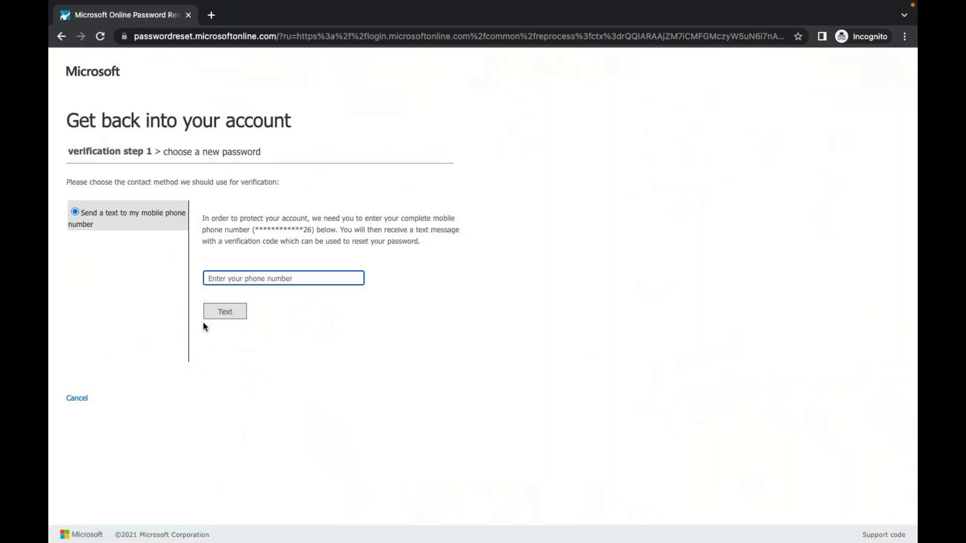
click(224, 317)
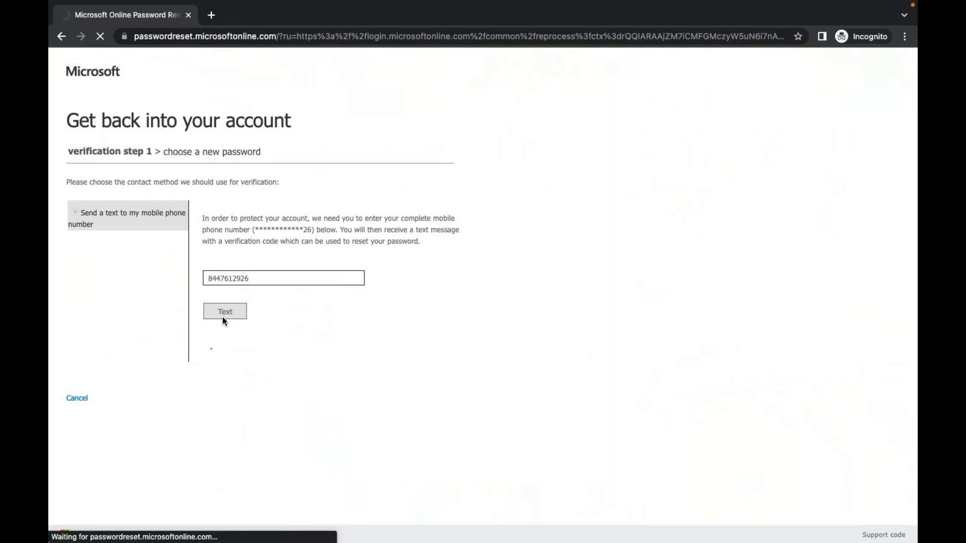
click(249, 251)
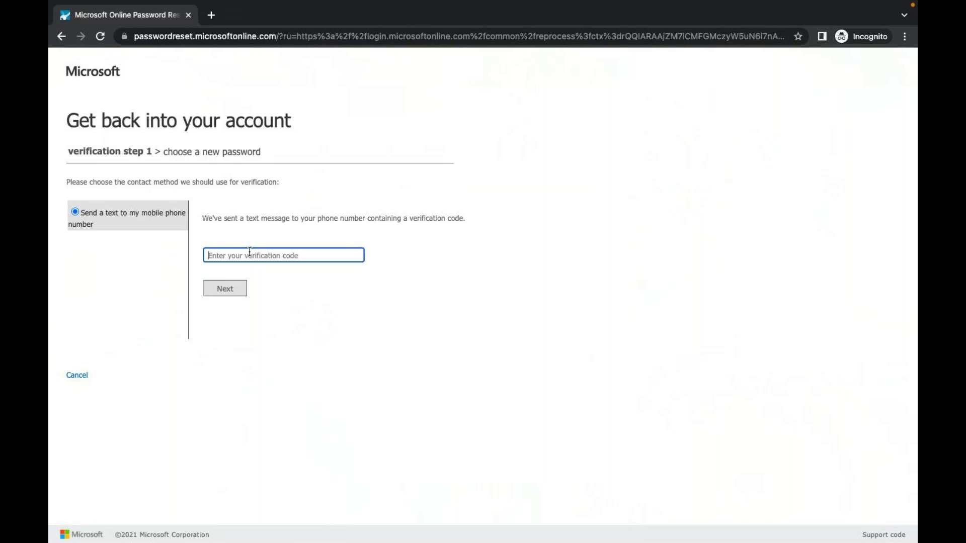
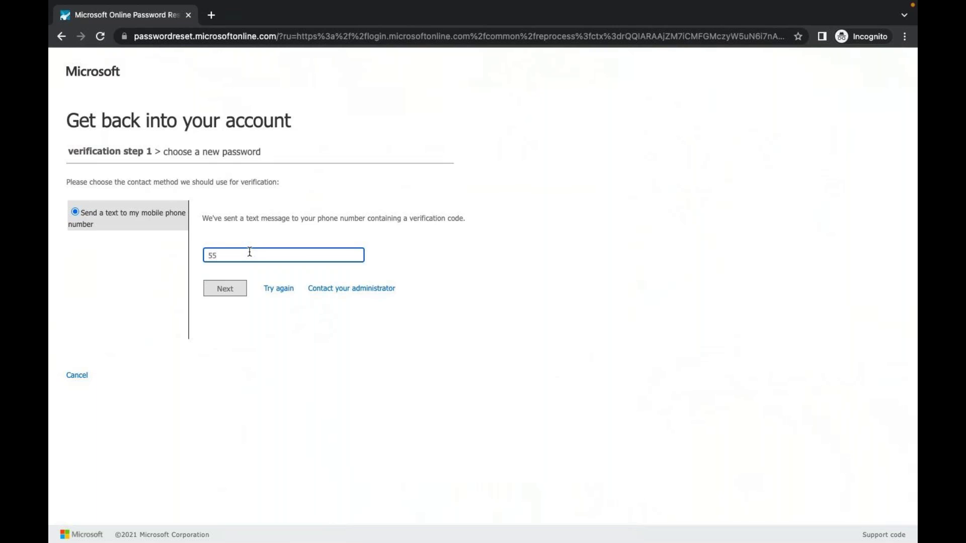
click(236, 294)
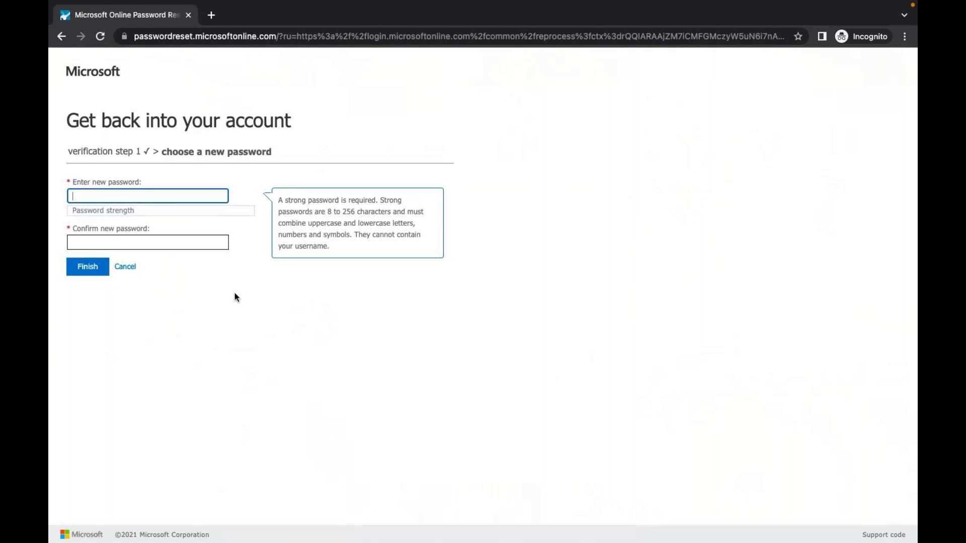
- Enter and confirm a strong new password, finish the reset, then pick the account to sign in
text(••)
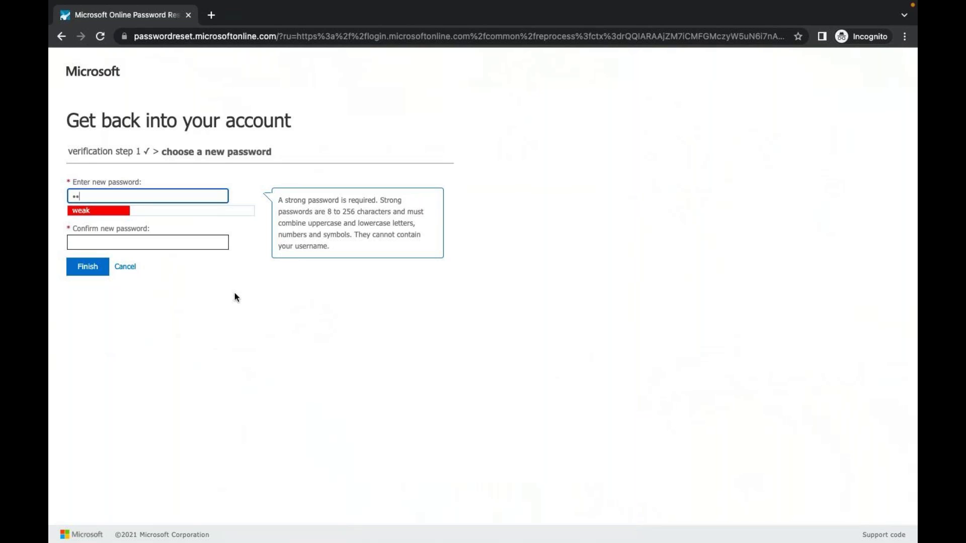
text(•••••••••)
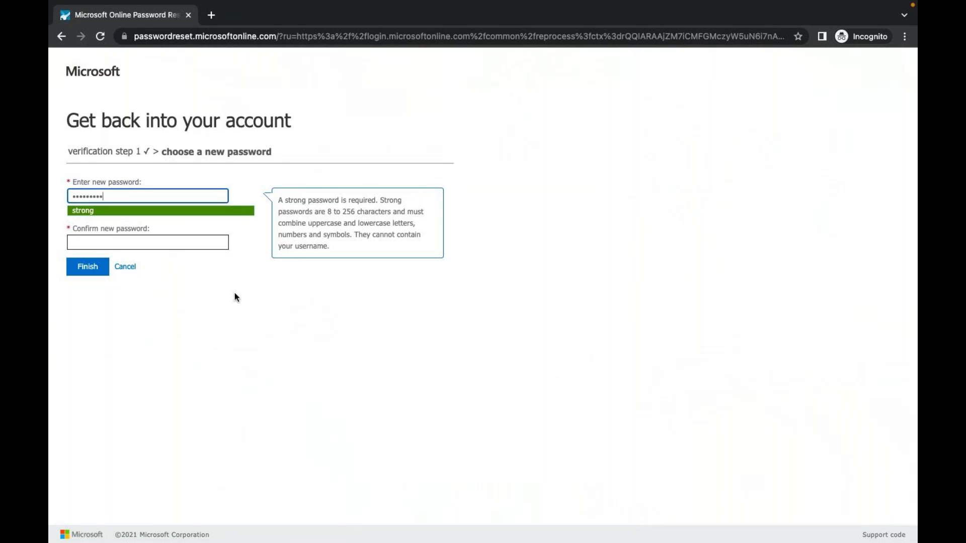
text(••••)
key(Tab)
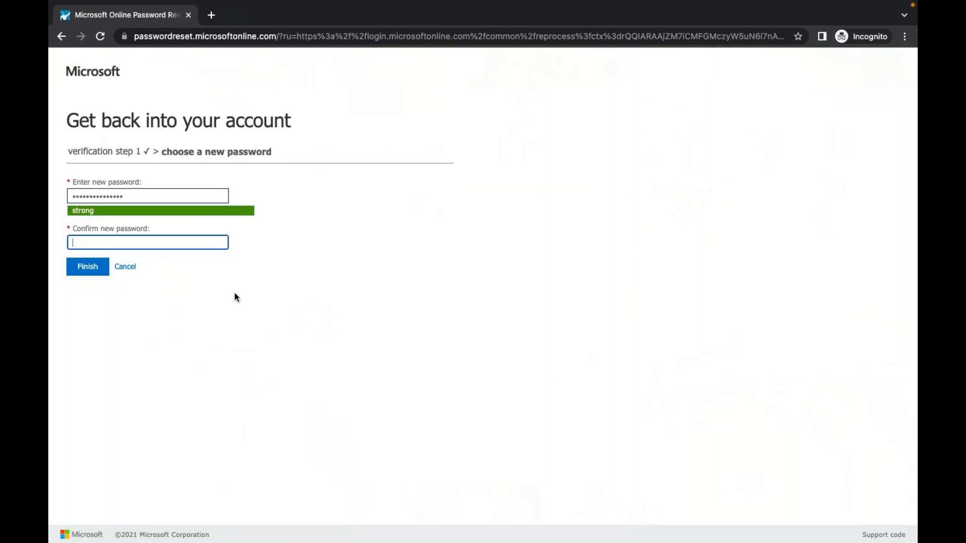
text(•••••••••••••••)
click(88, 267)
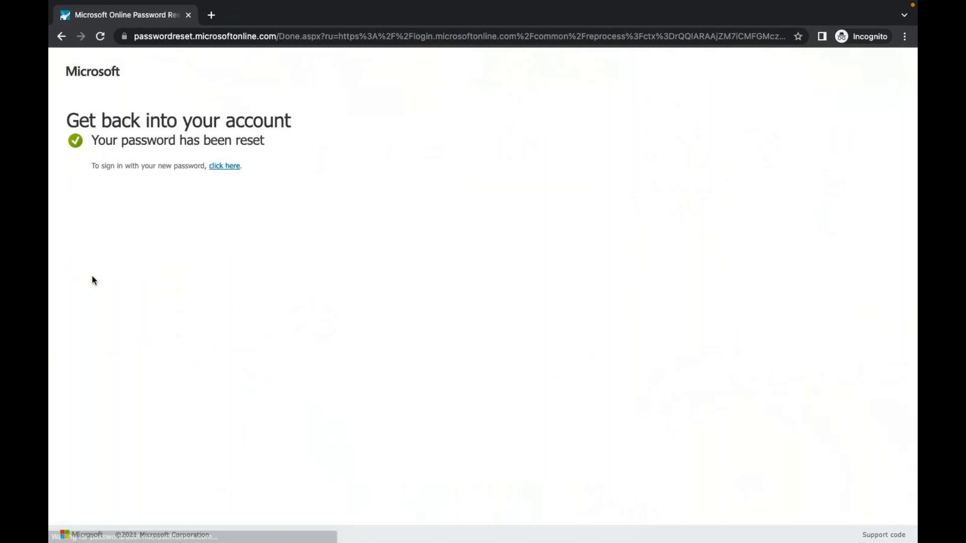
click(224, 169)
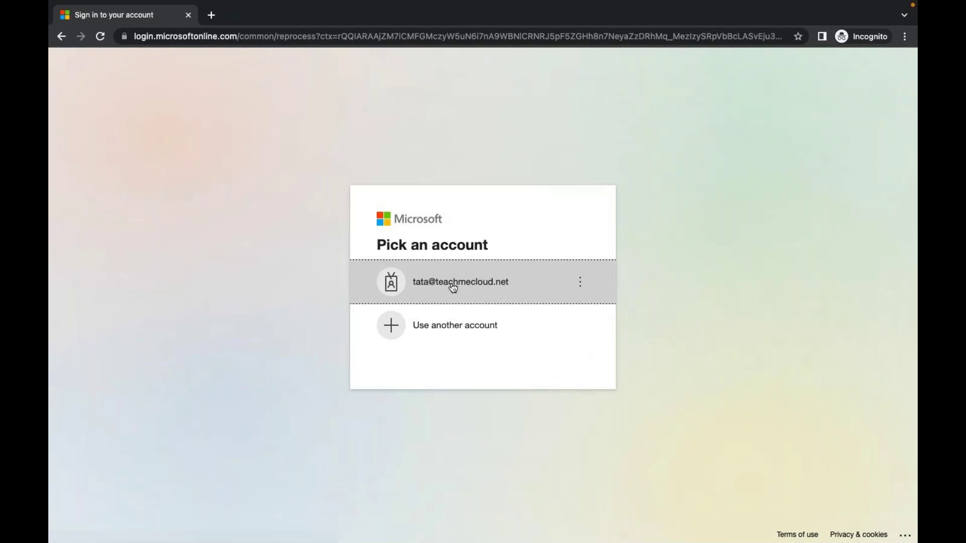
click(452, 285)
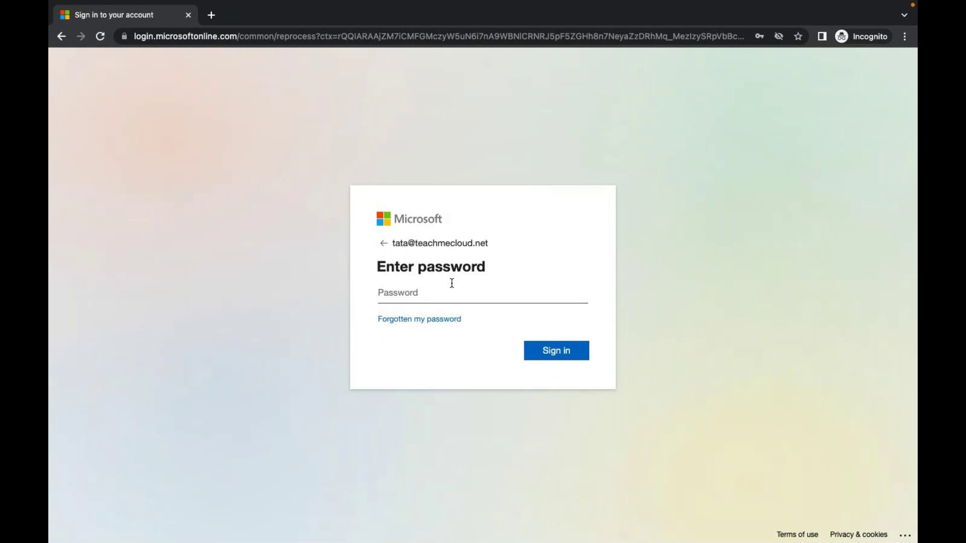
- Sign in with the new password and answer No to 'Stay signed in?'
text(••••••••••••••)
key(Return)
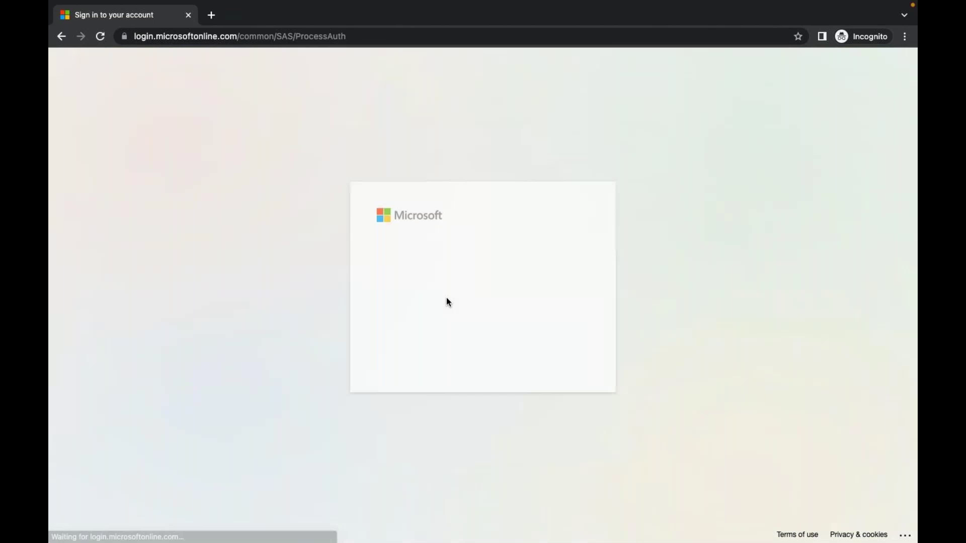
click(474, 363)
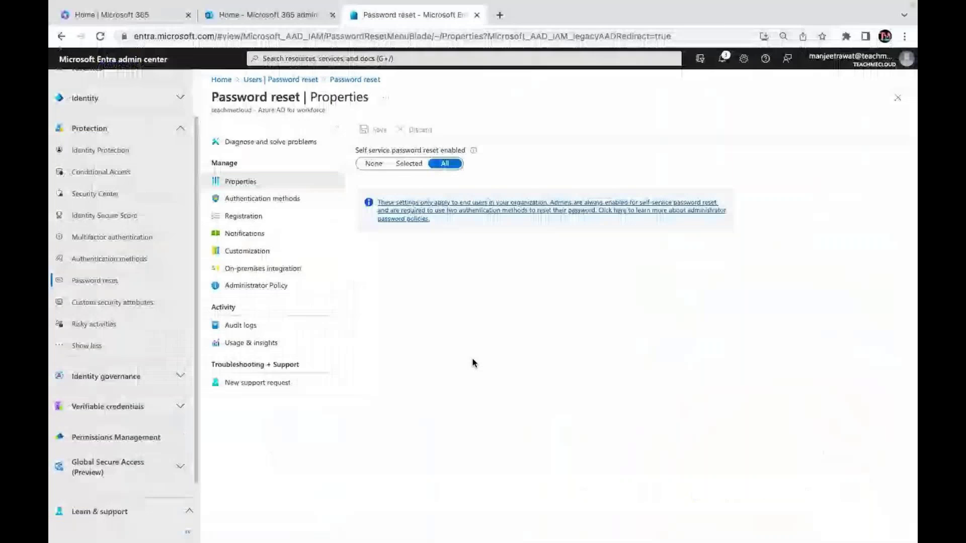
- Confirm self-service password reset is enabled for All users, then move to the macOS desktop
click(395, 20)
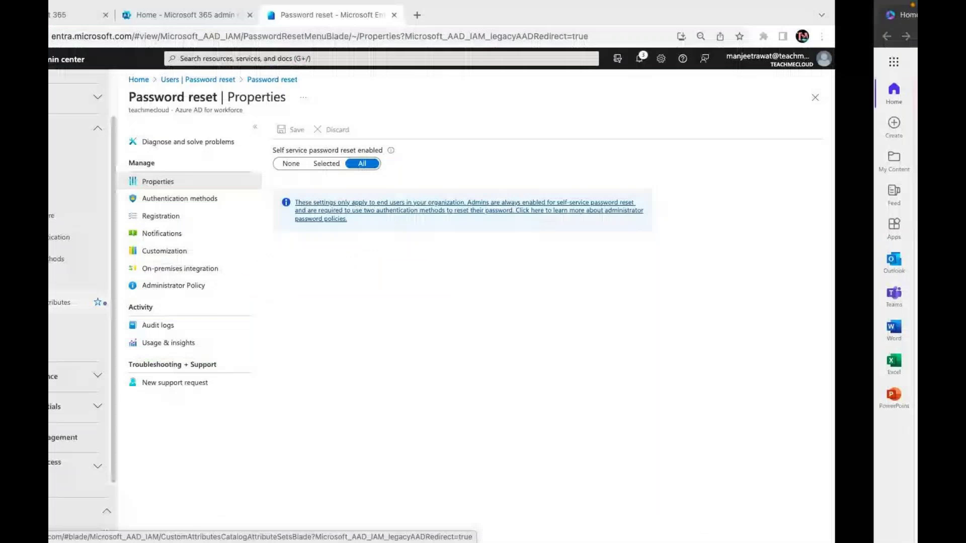
key(ctrl+Left)
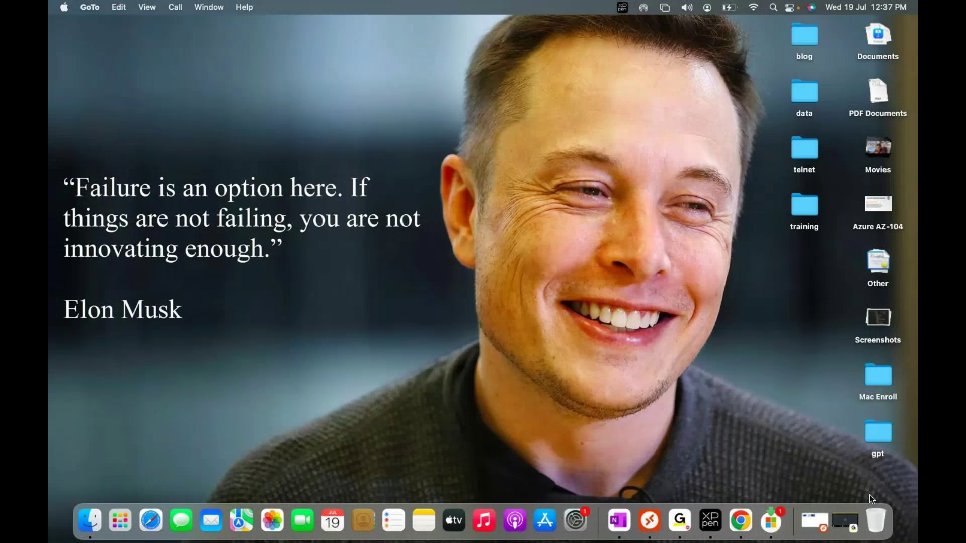
- Bring the minimized Entra admin center window back from the Dock
click(855, 520)
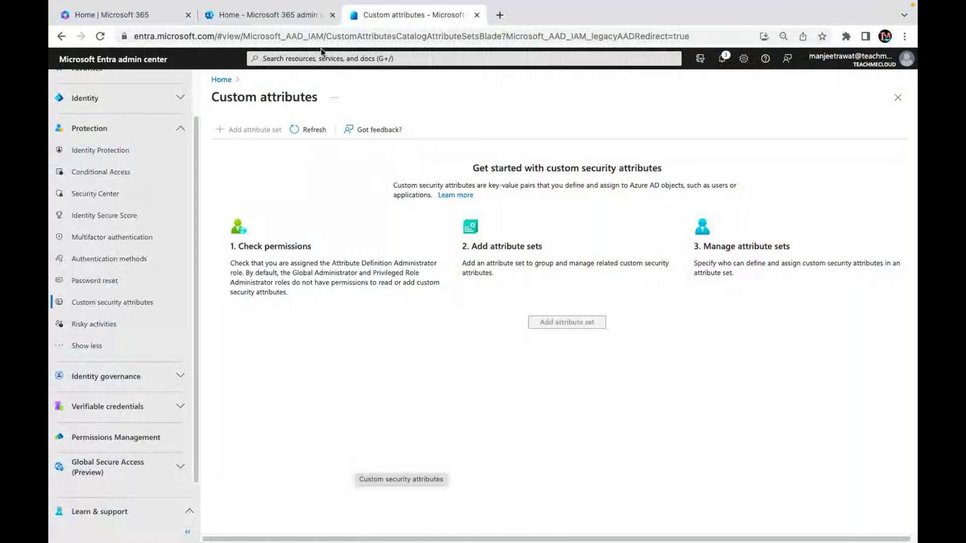
- Close the Custom attributes tab and open Identity from the Microsoft 365 Admin centers list
click(293, 16)
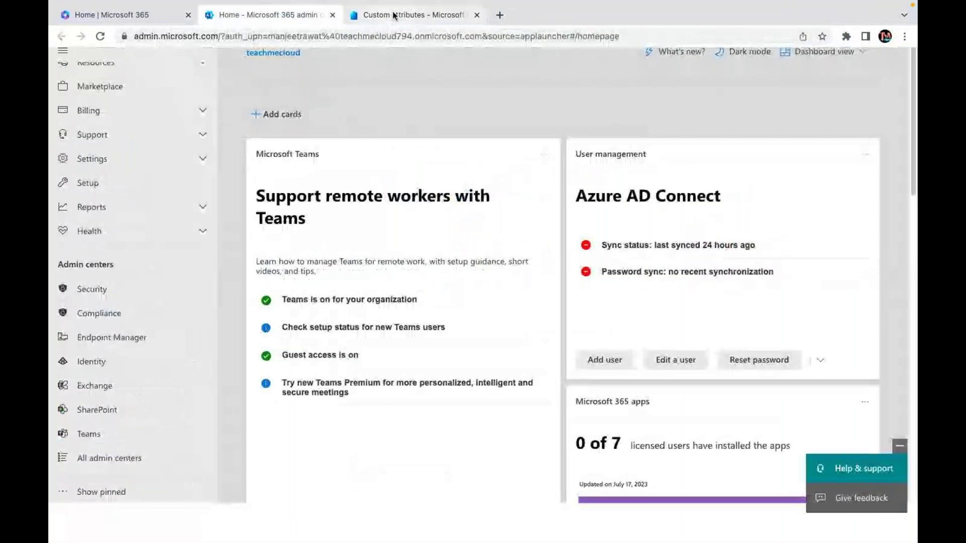
click(409, 15)
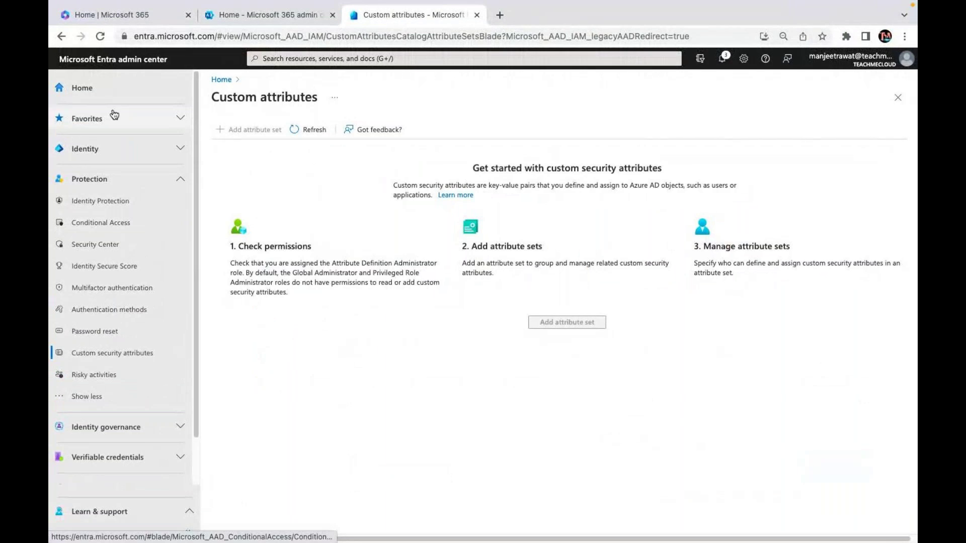
click(82, 89)
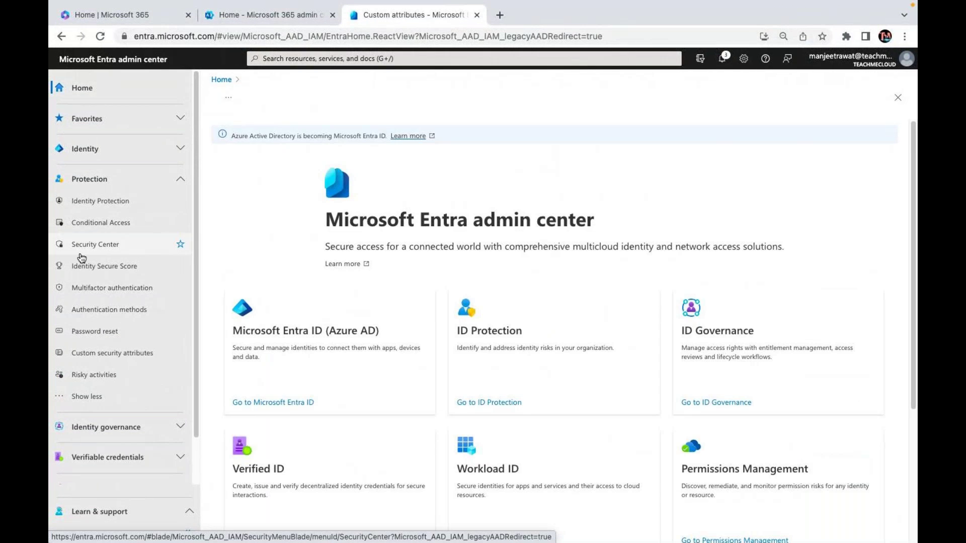
click(450, 57)
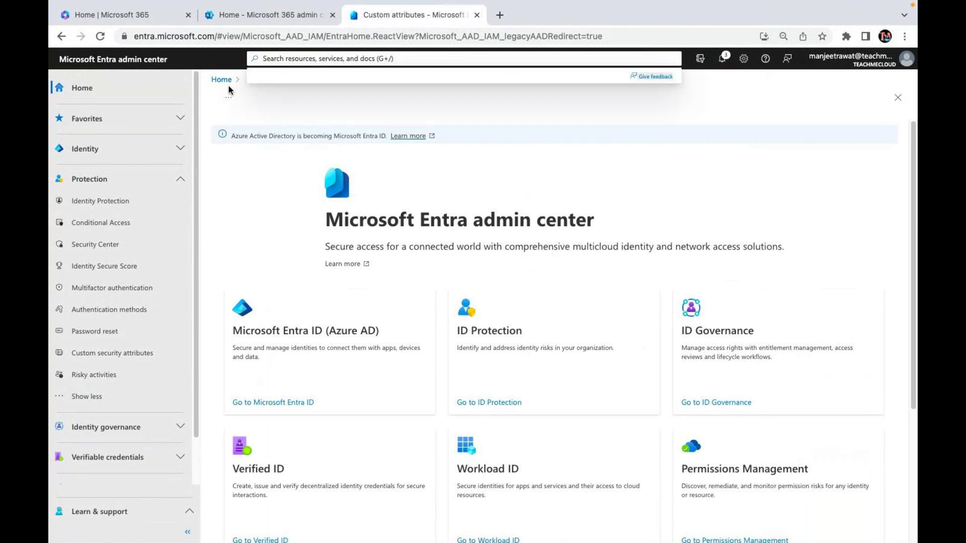
click(476, 14)
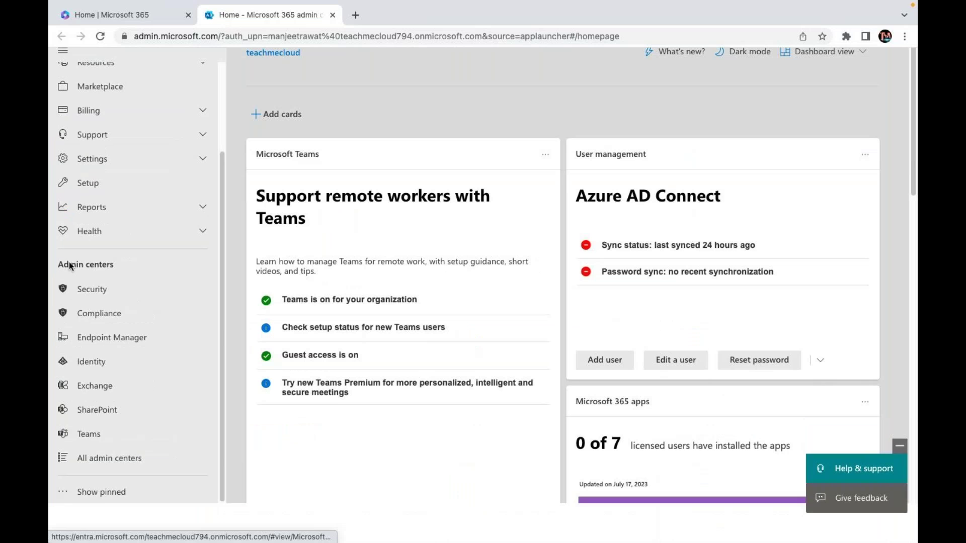
scroll(70, 265, up, 3)
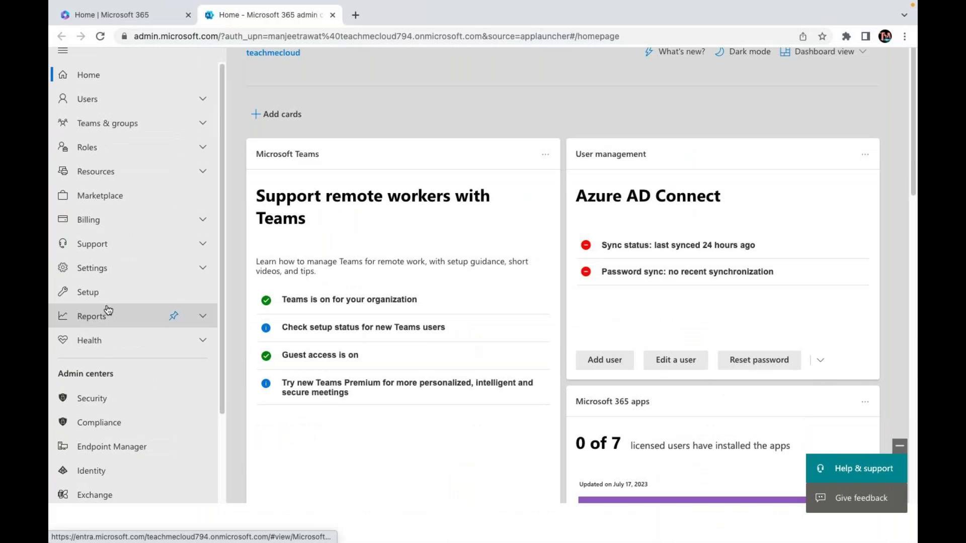
scroll(108, 309, down, 3)
click(91, 360)
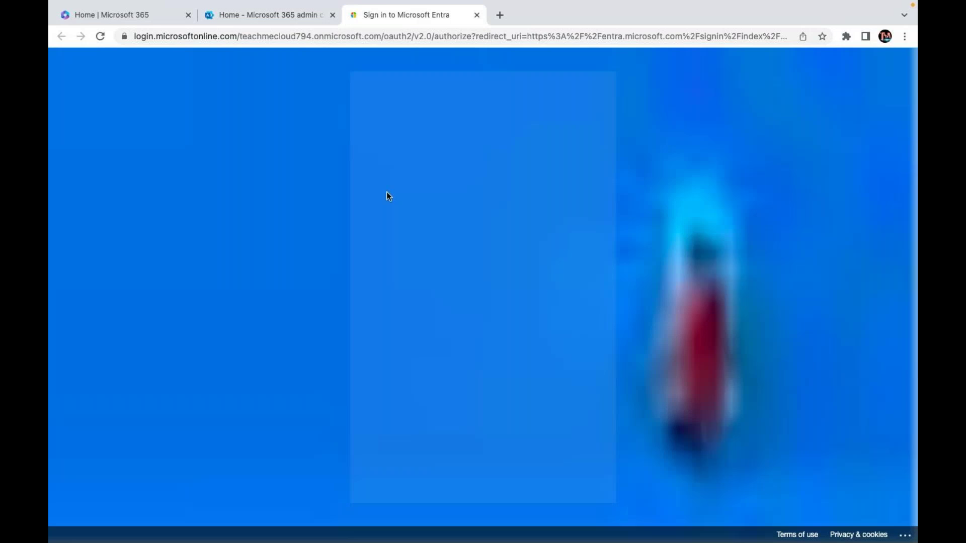
- Sign in as the admin, choose Ask later, and skip the Microsoft Authenticator setup
click(476, 171)
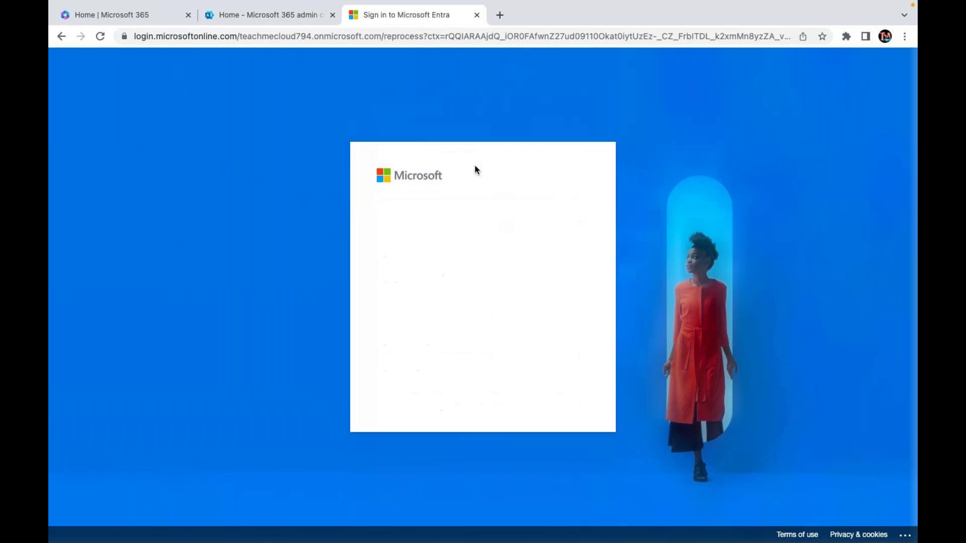
click(485, 399)
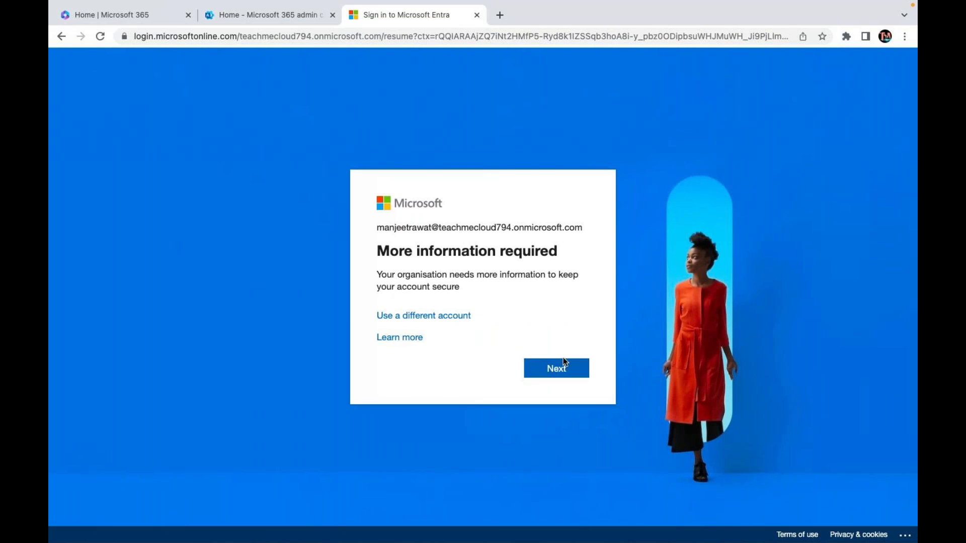
click(564, 372)
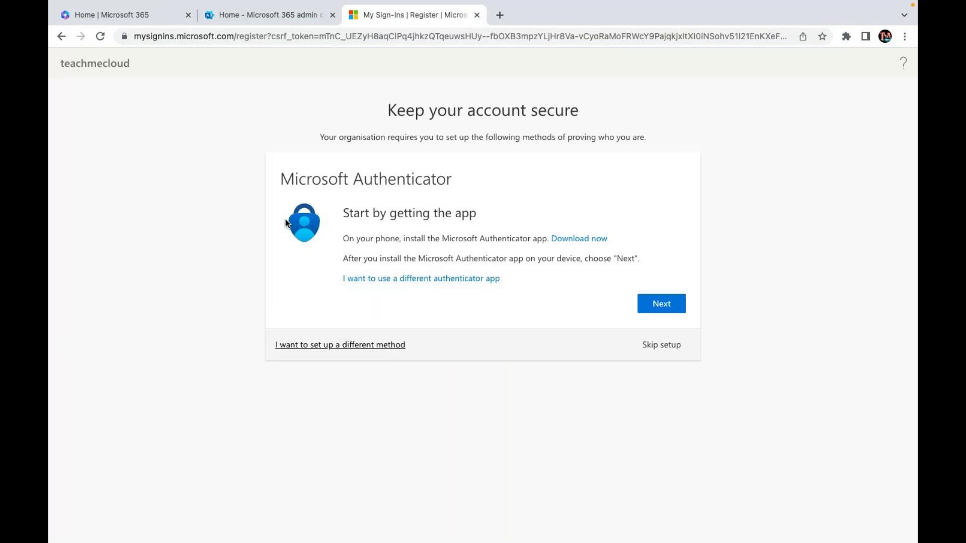
click(663, 346)
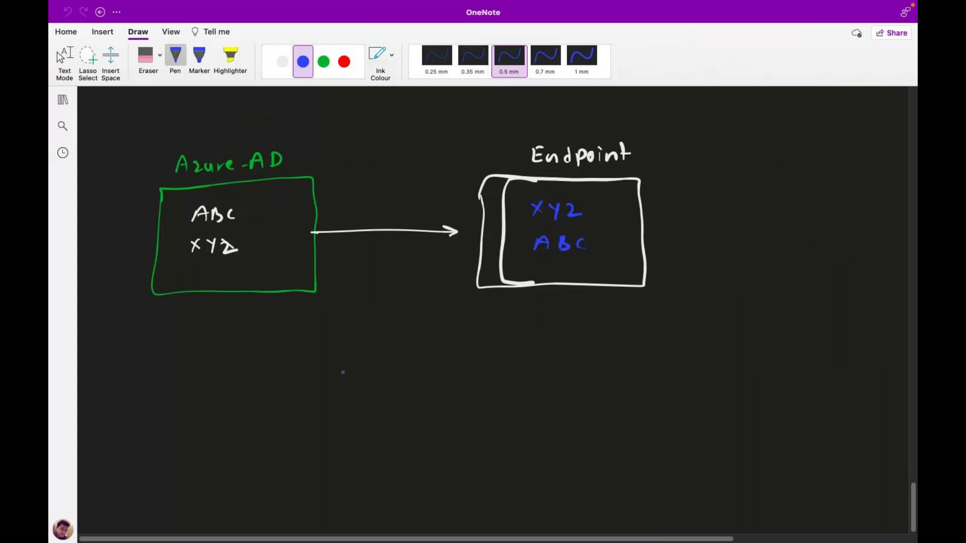
- Handwrite the green title '[Azure AD-Join and Azure AD-Connect]' on a blank area of the page
scroll(483, 302, up, 1)
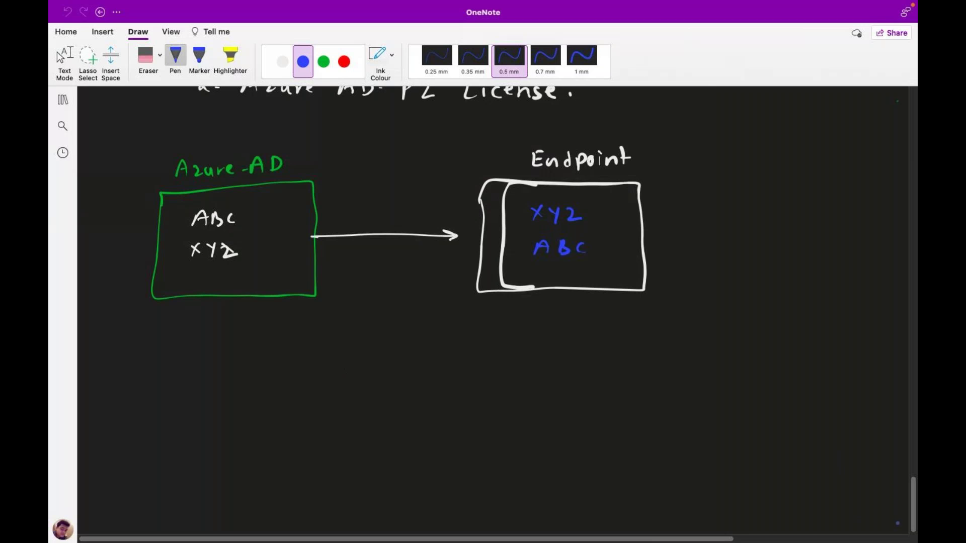
scroll(894, 512, down, 5)
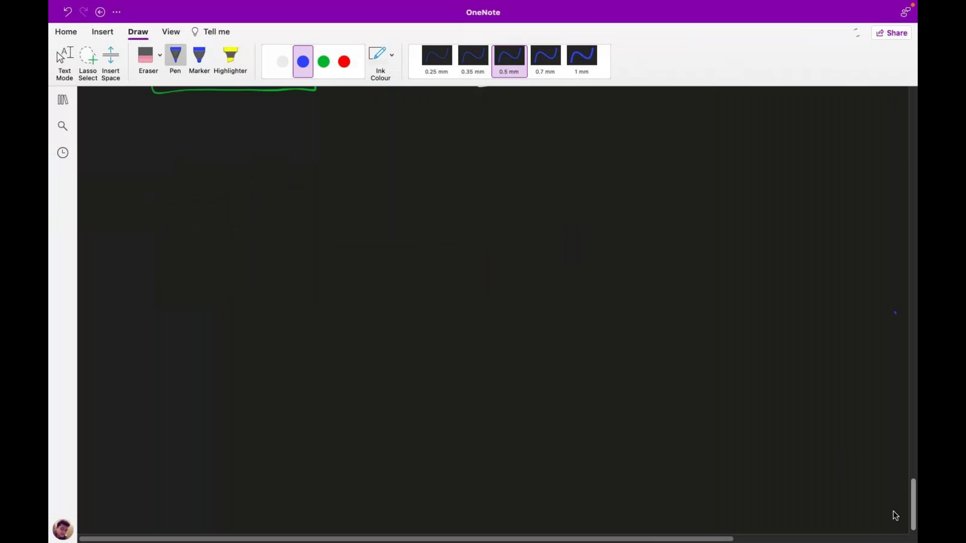
click(323, 62)
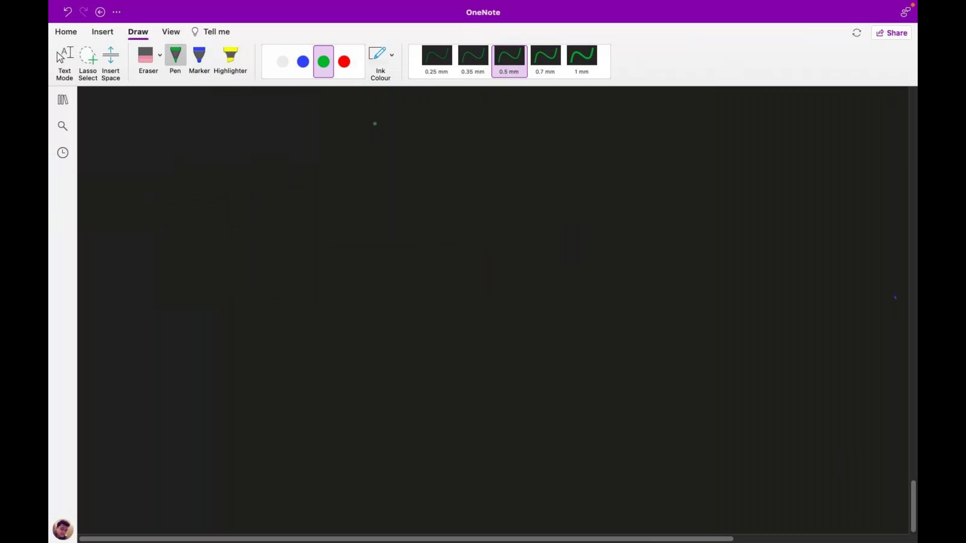
mouse_move(387, 130)
mouse_down()
mouse_move(392, 108)
mouse_move(410, 128)
mouse_up()
mouse_move(416, 118)
mouse_down()
mouse_move(416, 129)
mouse_move(434, 122)
mouse_up()
mouse_move(439, 125)
mouse_down()
mouse_move(461, 117)
mouse_move(476, 132)
mouse_up()
mouse_move(476, 117)
mouse_down()
mouse_move(478, 131)
mouse_move(499, 121)
mouse_move(501, 137)
mouse_up()
mouse_move(515, 122)
mouse_down()
mouse_move(524, 131)
mouse_move(654, 136)
mouse_up()
drag(657, 126, 677, 136)
drag(678, 131, 712, 139)
mouse_move(712, 124)
mouse_down()
mouse_move(712, 139)
mouse_move(755, 130)
mouse_move(787, 140)
mouse_up()
mouse_move(790, 136)
mouse_down()
mouse_move(814, 143)
mouse_move(834, 122)
mouse_move(822, 150)
mouse_up()
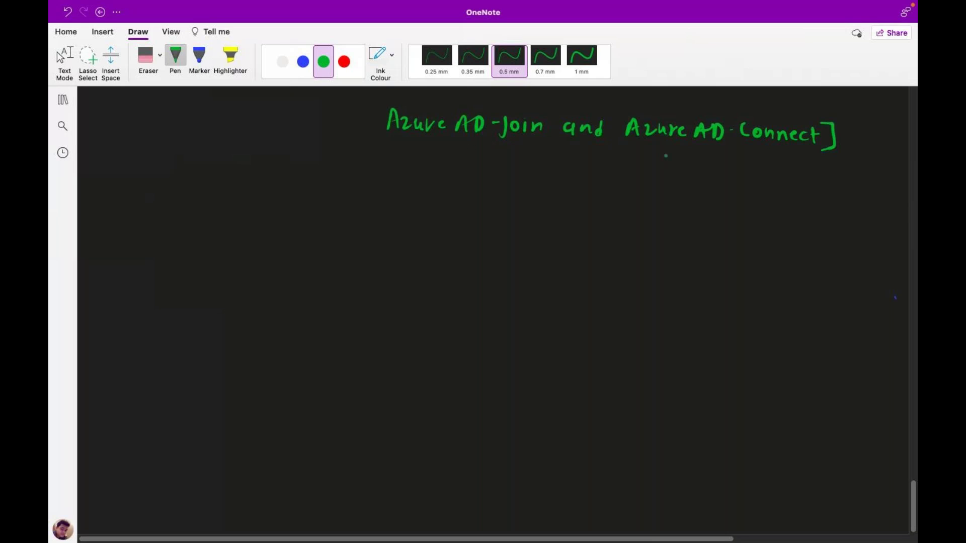
mouse_move(387, 104)
mouse_down()
mouse_move(377, 106)
mouse_move(387, 136)
mouse_up()
- Write the heading 'Azure-AD-Join –' in blue ink below the title
click(284, 63)
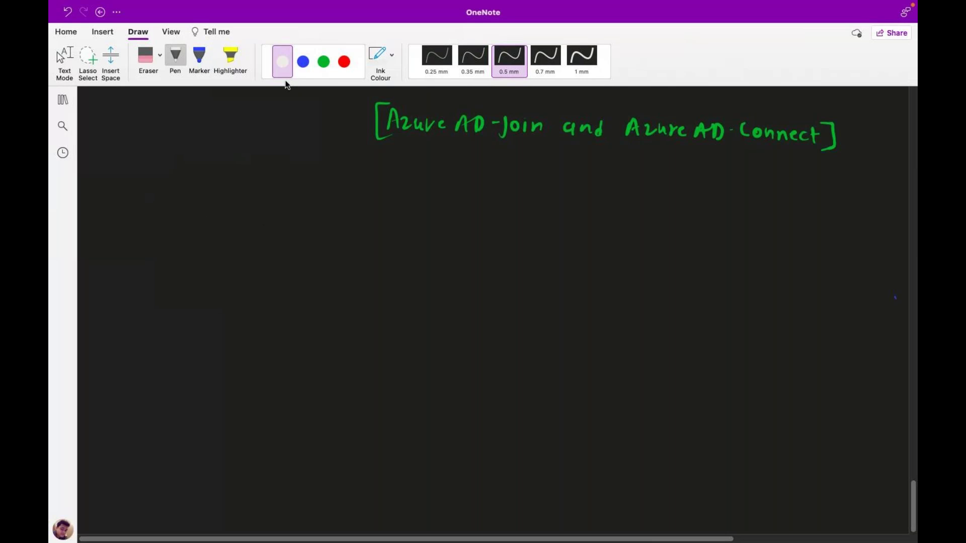
click(303, 62)
mouse_move(137, 229)
mouse_down()
mouse_move(143, 211)
mouse_move(149, 230)
mouse_move(206, 228)
mouse_up()
click(201, 229)
mouse_move(222, 236)
mouse_down()
mouse_move(228, 217)
mouse_move(245, 241)
mouse_move(285, 228)
mouse_move(295, 236)
mouse_move(354, 229)
mouse_up()
click(295, 221)
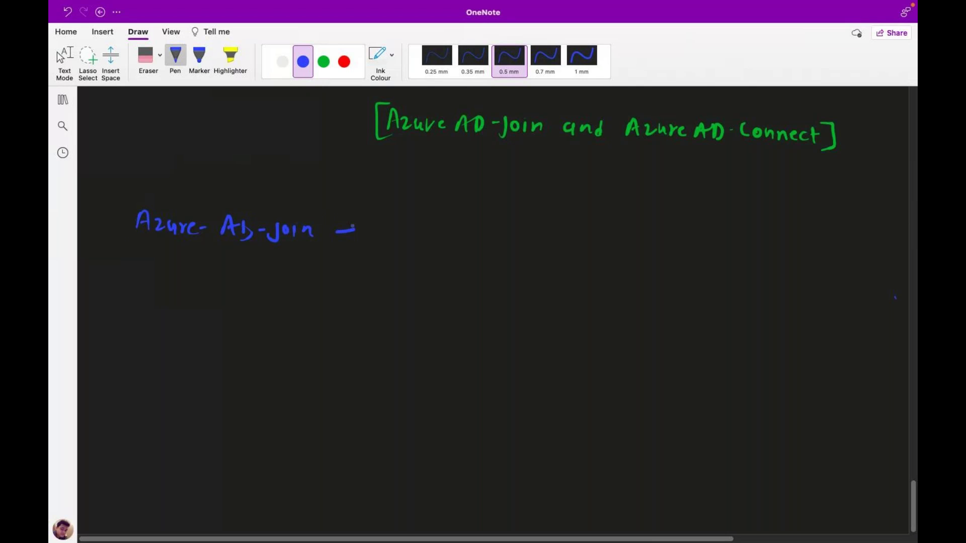
- In white ink, draw a box labelled Azure-AD
click(283, 62)
mouse_move(264, 276)
mouse_down()
mouse_move(264, 369)
mouse_move(410, 373)
mouse_move(405, 290)
mouse_move(263, 282)
mouse_move(302, 259)
mouse_move(309, 274)
mouse_up()
mouse_move(316, 264)
mouse_down()
mouse_move(332, 273)
mouse_move(370, 267)
mouse_up()
mouse_move(374, 272)
mouse_down()
mouse_move(379, 261)
mouse_move(385, 273)
mouse_up()
drag(376, 268, 391, 273)
mouse_move(392, 260)
mouse_down()
mouse_move(400, 266)
mouse_move(393, 274)
mouse_up()
- In blue, draw two computer icons labelled win-10 and win-11, and write ABC in the box
click(303, 61)
drag(654, 233, 657, 257)
mouse_move(656, 233)
mouse_down()
mouse_move(685, 251)
mouse_move(659, 257)
mouse_up()
mouse_move(669, 255)
mouse_down()
mouse_move(668, 262)
mouse_move(738, 257)
mouse_up()
mouse_move(739, 251)
mouse_down()
mouse_move(741, 263)
mouse_move(751, 251)
mouse_up()
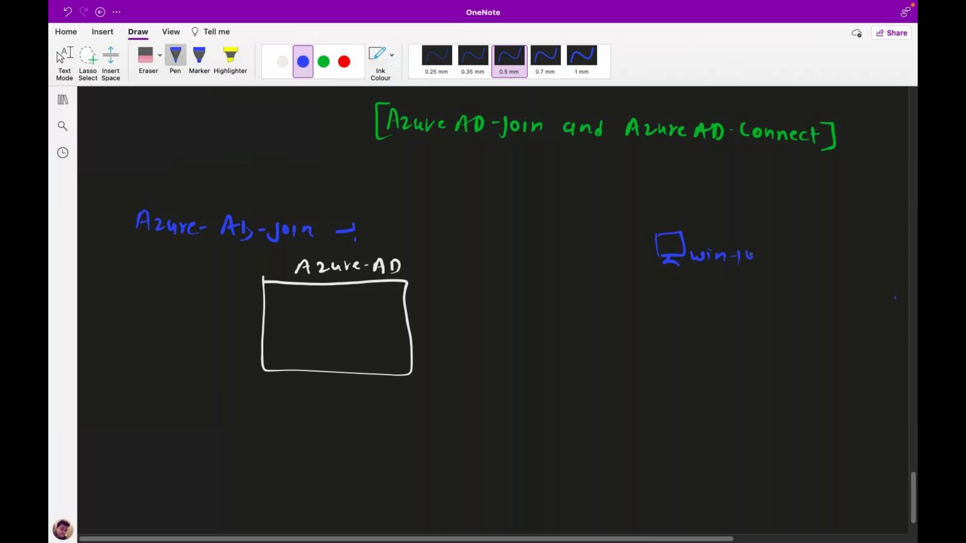
drag(666, 311, 676, 334)
mouse_move(668, 334)
mouse_down()
mouse_move(722, 318)
mouse_move(740, 331)
mouse_move(759, 326)
mouse_up()
click(752, 324)
drag(768, 316, 766, 327)
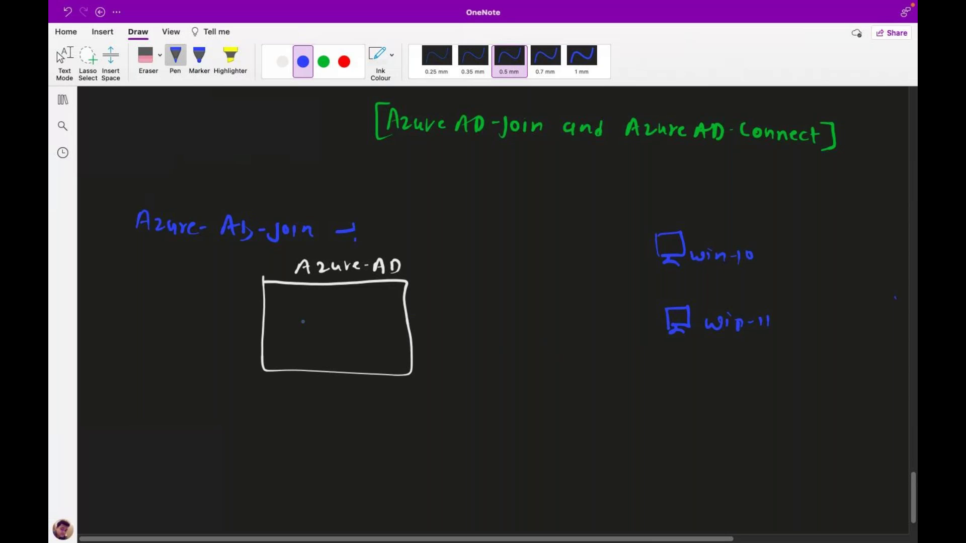
mouse_move(299, 310)
mouse_down()
mouse_move(335, 312)
mouse_move(302, 347)
mouse_move(343, 346)
mouse_up()
- Draw green arrows from ABC to win-10 and from XYZ to win-11
click(323, 61)
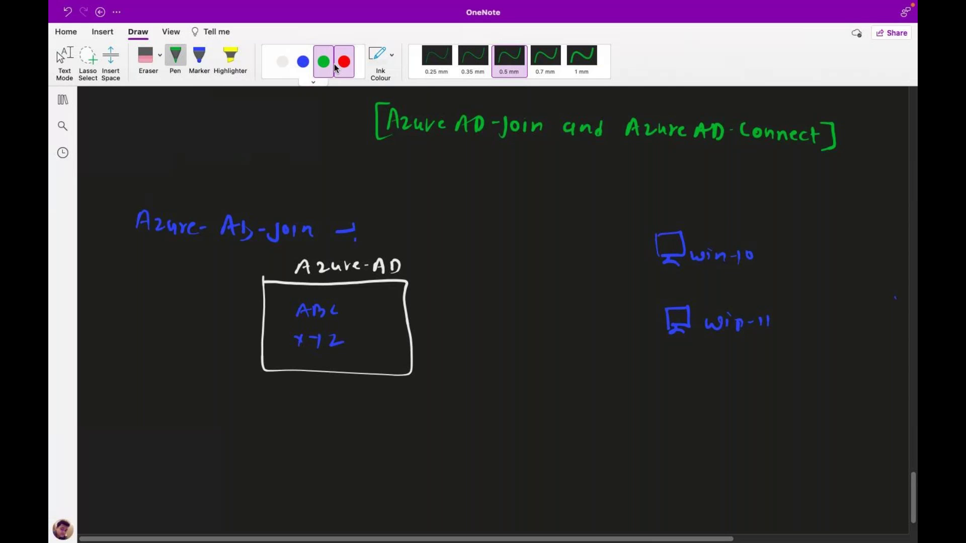
drag(349, 308, 663, 268)
mouse_move(363, 339)
mouse_down()
mouse_move(661, 335)
mouse_move(655, 343)
mouse_up()
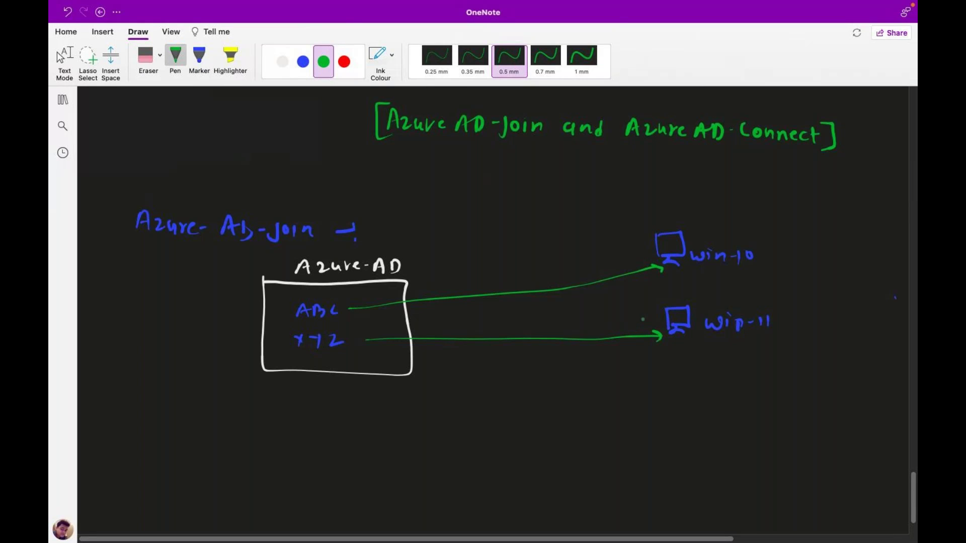
- Write the note '1- Register Device' below the computers
drag(605, 371, 605, 383)
drag(608, 378, 632, 385)
mouse_move(632, 370)
mouse_down()
mouse_move(644, 384)
mouse_move(651, 376)
mouse_up()
mouse_move(664, 376)
mouse_down()
mouse_move(659, 389)
mouse_move(673, 383)
mouse_up()
mouse_move(685, 375)
mouse_down()
mouse_move(679, 383)
mouse_move(694, 383)
mouse_up()
mouse_move(688, 375)
mouse_down()
mouse_move(754, 385)
mouse_move(784, 377)
mouse_up()
drag(790, 375, 811, 385)
click(793, 369)
click(834, 381)
mouse_move(818, 381)
mouse_down()
mouse_move(828, 379)
mouse_move(813, 385)
mouse_up()
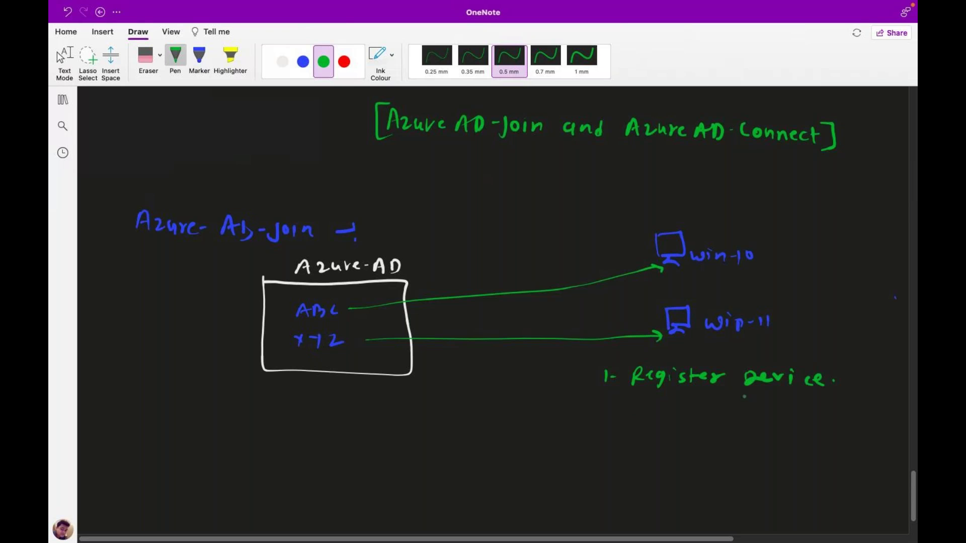
- Write the second note '2- Enroll Device' beneath it
drag(592, 412, 603, 425)
mouse_move(609, 419)
mouse_down()
mouse_move(645, 426)
mouse_move(655, 418)
mouse_move(662, 428)
mouse_up()
mouse_move(667, 428)
mouse_down()
mouse_move(687, 420)
mouse_move(696, 433)
mouse_up()
click(695, 414)
mouse_move(704, 413)
mouse_down()
mouse_move(705, 432)
mouse_move(771, 419)
mouse_move(792, 429)
mouse_up()
drag(797, 423, 808, 428)
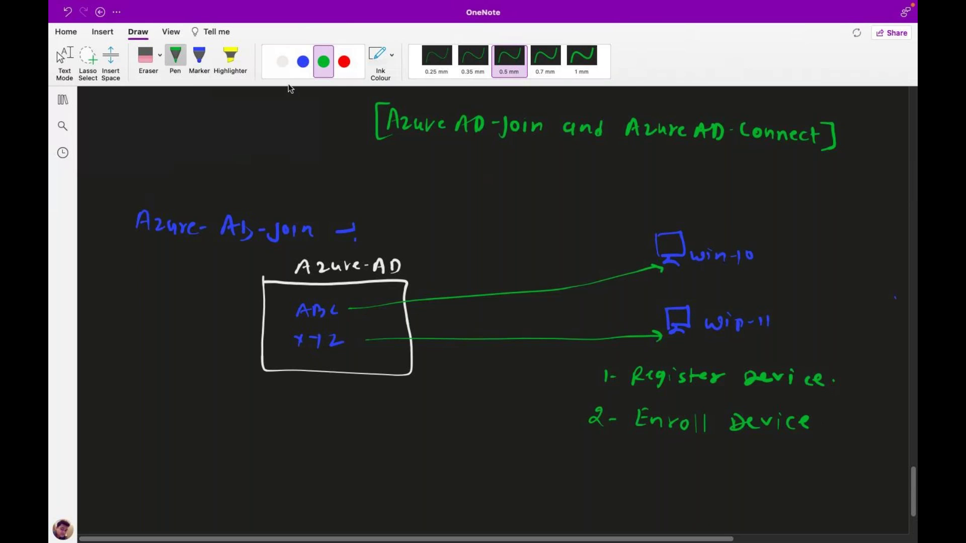
click(282, 61)
- Draw branching arrows from win-11 labelled PWD and Bit-locker
mouse_move(786, 361)
mouse_down()
mouse_move(784, 313)
mouse_move(845, 324)
mouse_up()
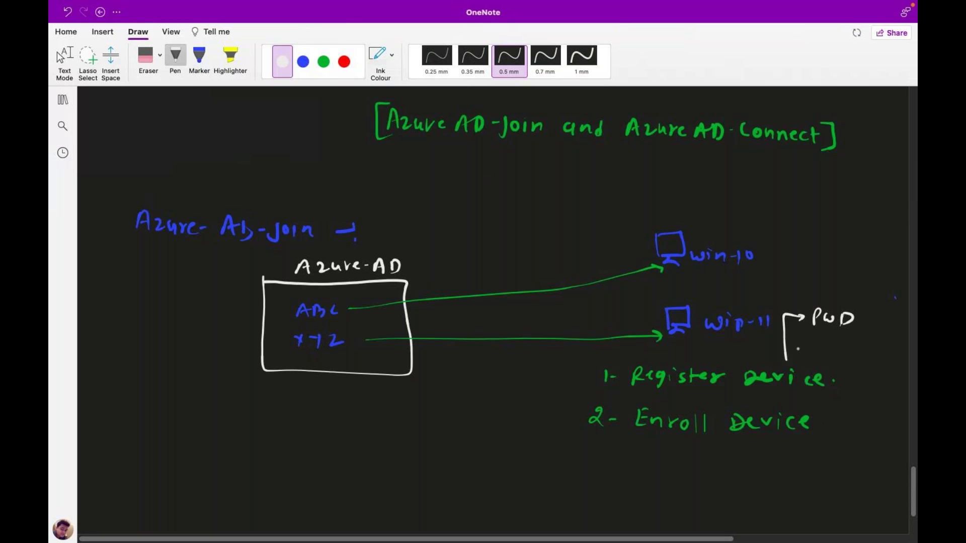
drag(787, 345, 799, 350)
mouse_move(817, 342)
mouse_down()
mouse_move(817, 356)
mouse_move(840, 356)
mouse_up()
click(851, 348)
drag(835, 346, 887, 358)
drag(887, 353, 903, 356)
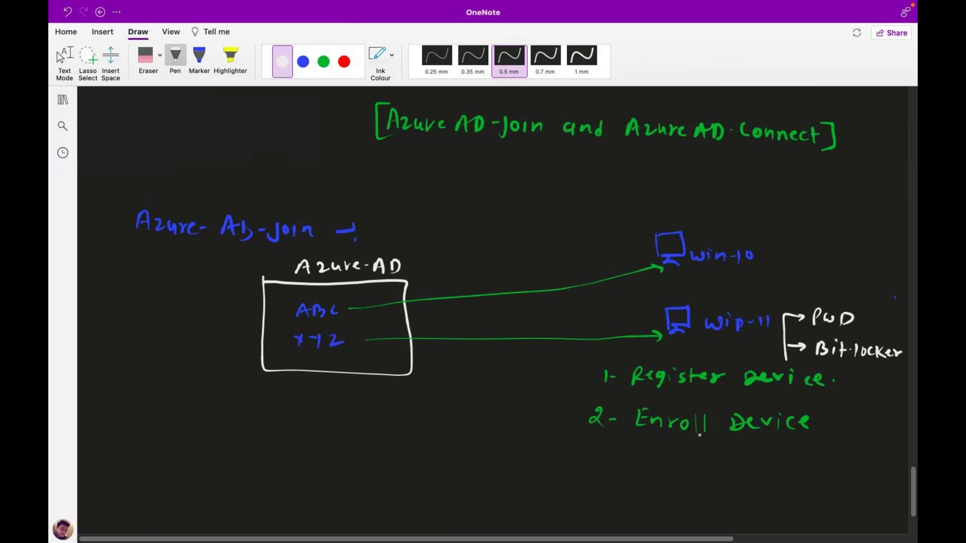
- Under Enroll Device, add a hooked arrow to Hardware and start a second one
drag(692, 444, 706, 464)
mouse_move(715, 455)
mouse_down()
mouse_move(716, 468)
mouse_move(812, 464)
mouse_up()
drag(684, 466, 699, 489)
scroll(912, 499, down, 4)
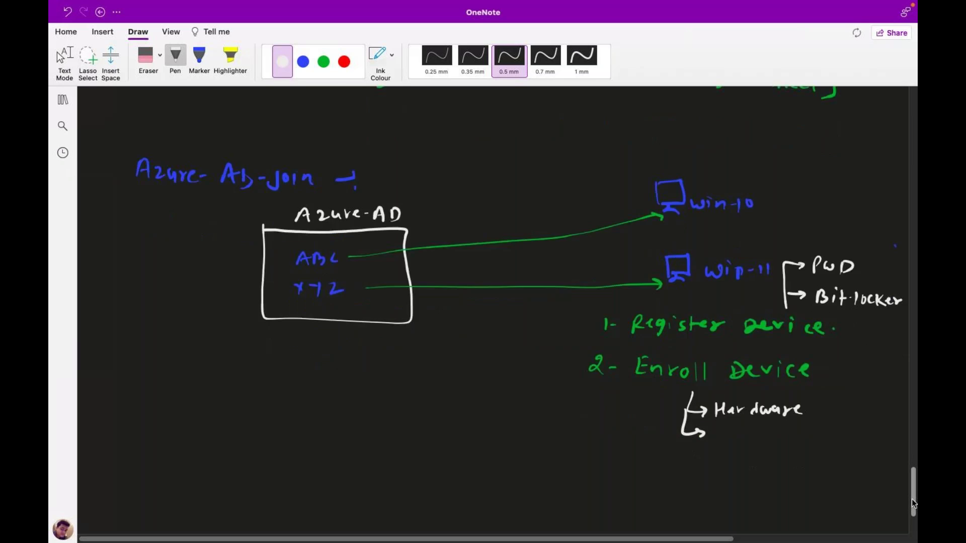
- Extend the Enroll Device list with Reset, Apps and GPO branches
scroll(911, 499, up, 2)
scroll(916, 502, up, 1)
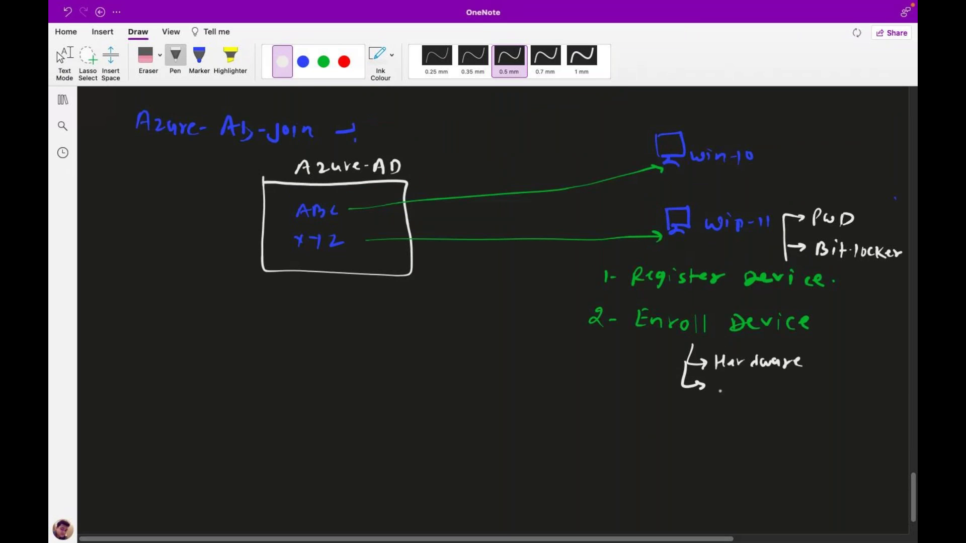
mouse_move(715, 384)
mouse_down()
mouse_move(724, 395)
mouse_move(777, 400)
mouse_move(781, 389)
mouse_up()
drag(685, 393, 700, 416)
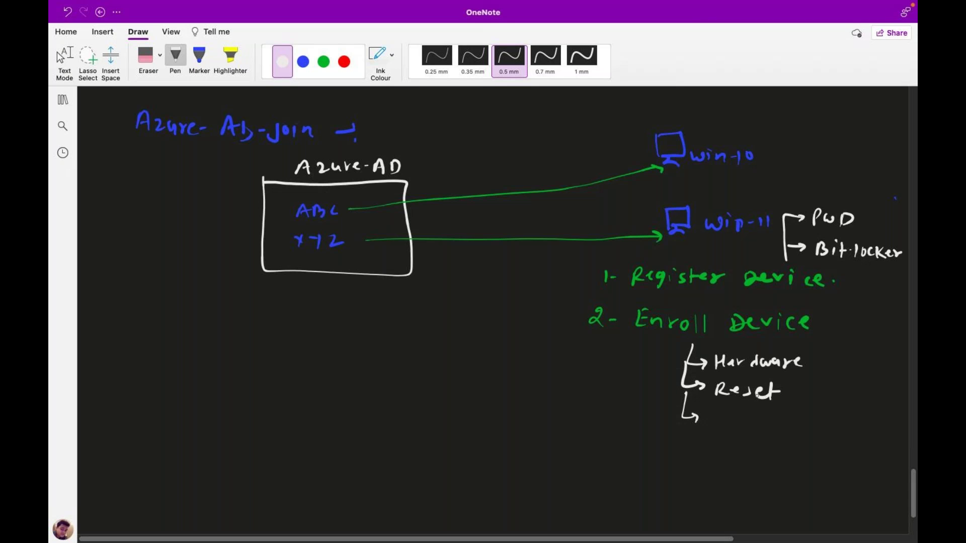
mouse_move(717, 427)
mouse_down()
mouse_move(721, 414)
mouse_move(748, 421)
mouse_move(744, 431)
mouse_move(762, 427)
mouse_up()
mouse_move(684, 417)
mouse_down()
mouse_move(682, 454)
mouse_move(746, 456)
mouse_up()
drag(762, 446, 761, 448)
click(780, 458)
- Add a bottom branch labelled Conditional Access, undoing one stray stroke
mouse_move(682, 455)
mouse_down()
mouse_move(706, 481)
mouse_move(752, 489)
mouse_up()
mouse_move(768, 473)
mouse_down()
mouse_move(767, 488)
mouse_move(788, 490)
mouse_up()
drag(783, 480, 816, 487)
drag(817, 484, 825, 491)
click(834, 489)
mouse_move(831, 483)
mouse_down()
mouse_move(825, 490)
mouse_move(841, 491)
mouse_up()
drag(845, 465, 839, 490)
mouse_move(743, 505)
mouse_down()
mouse_move(736, 518)
mouse_move(735, 510)
mouse_up()
key(super+z)
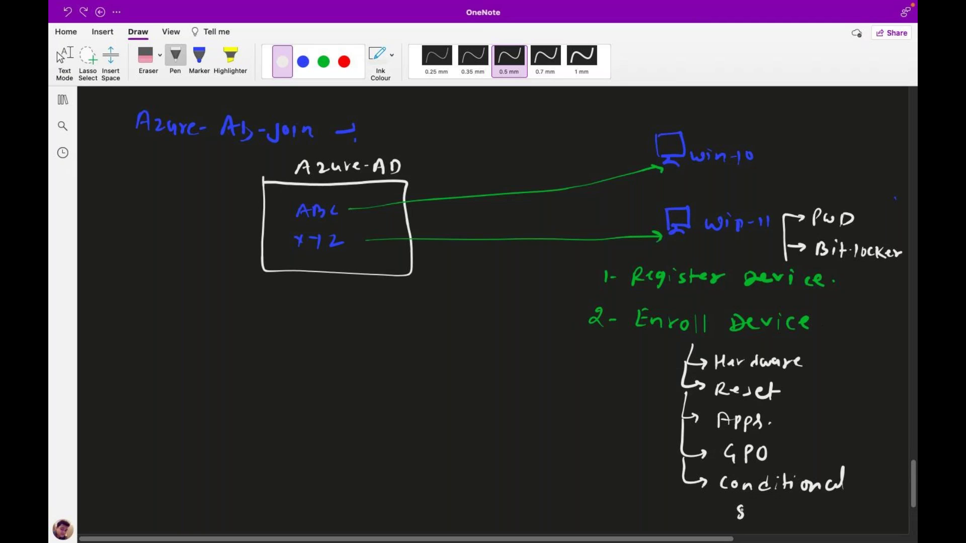
mouse_move(757, 520)
mouse_down()
mouse_move(814, 510)
mouse_move(819, 520)
mouse_up()
click(830, 515)
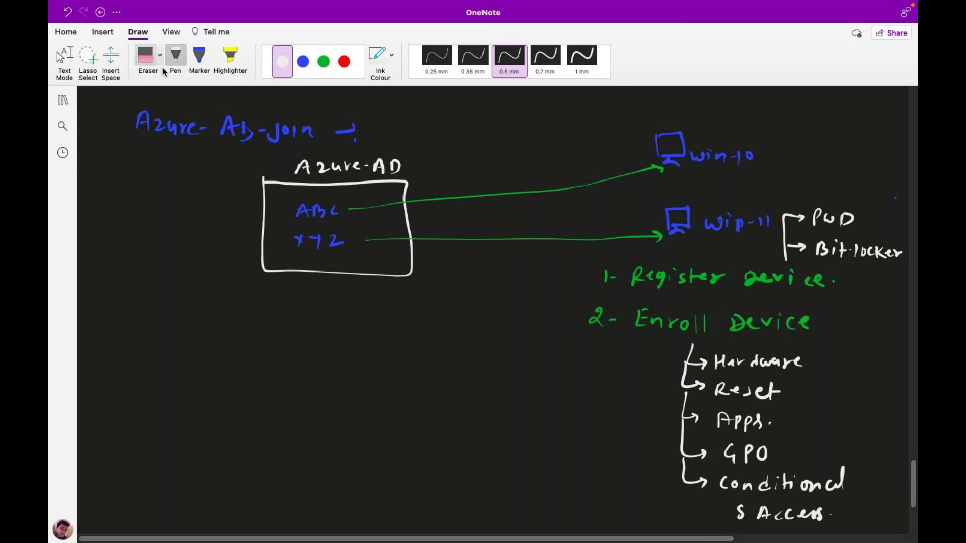
- Draw white lines above and below the Azure-AD-Join heading
click(145, 55)
scroll(743, 509, down, 2)
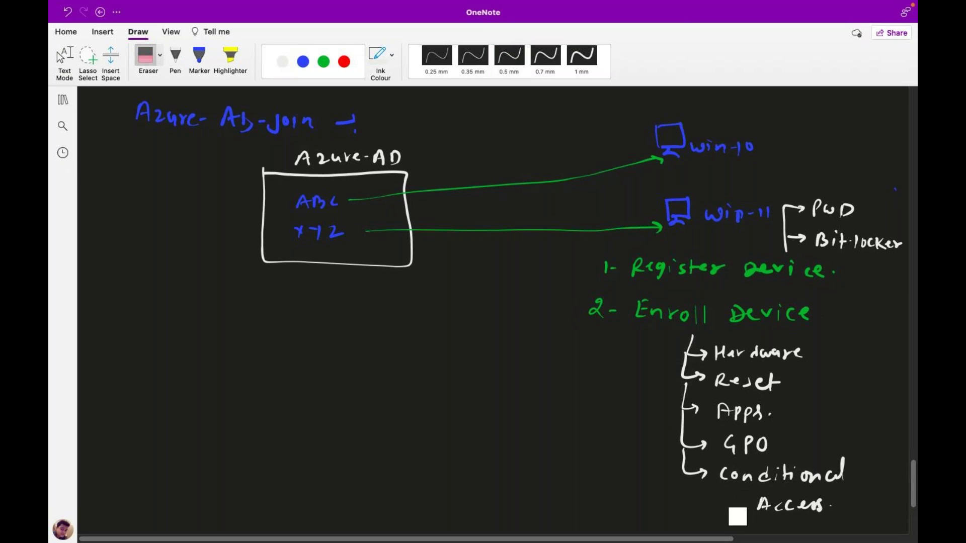
click(282, 61)
click(509, 56)
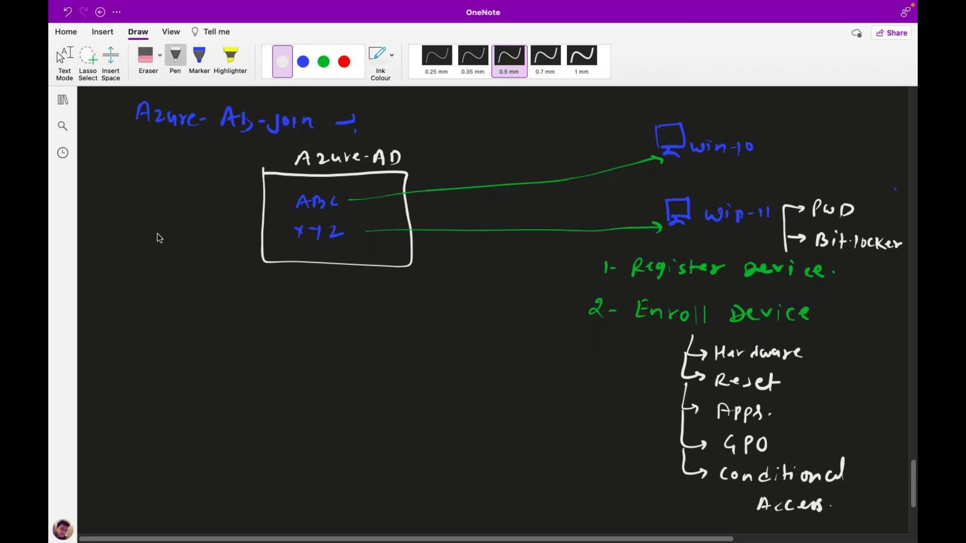
drag(177, 148, 289, 141)
drag(183, 99, 285, 96)
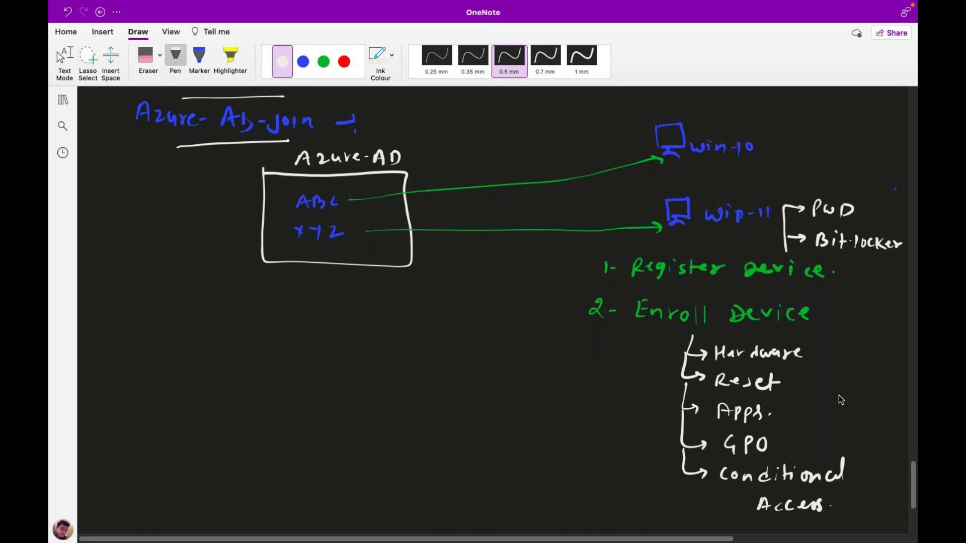
scroll(905, 530, down, 10)
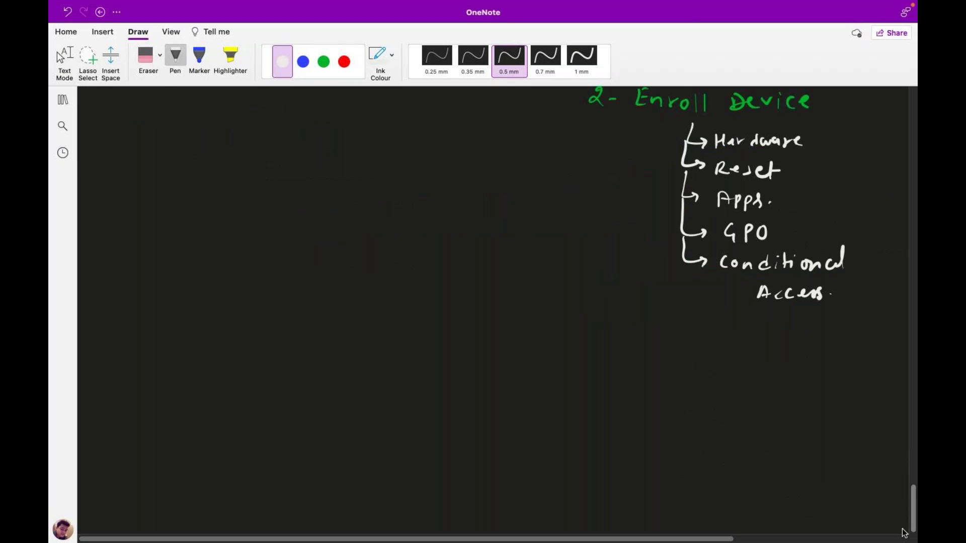
- Draw a green rectangle labelled Azure-AD on the left
scroll(914, 514, down, 5)
click(324, 61)
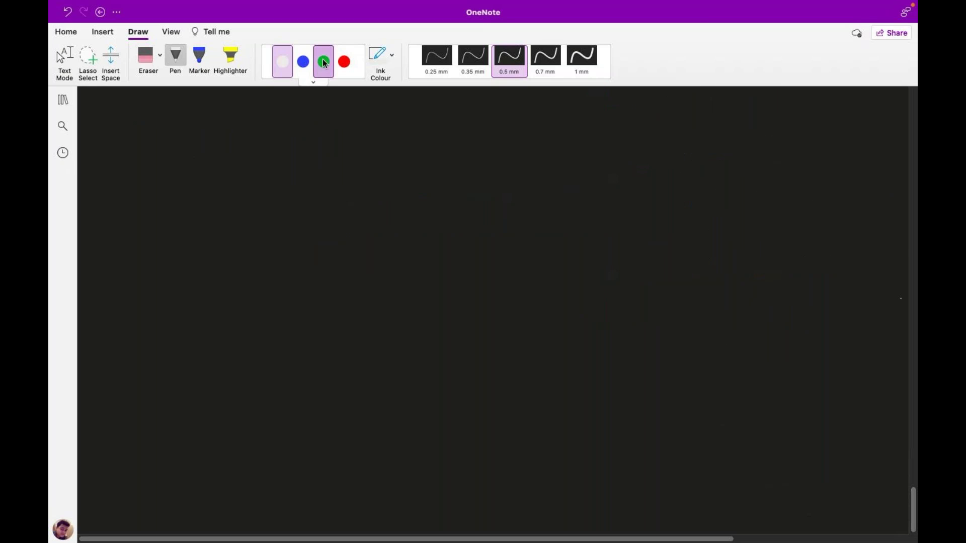
mouse_move(138, 218)
mouse_down()
mouse_move(129, 287)
mouse_move(258, 315)
mouse_move(285, 252)
mouse_move(205, 215)
mouse_move(139, 218)
mouse_move(160, 186)
mouse_move(177, 200)
mouse_move(214, 193)
mouse_up()
drag(219, 197, 237, 187)
drag(236, 187, 255, 200)
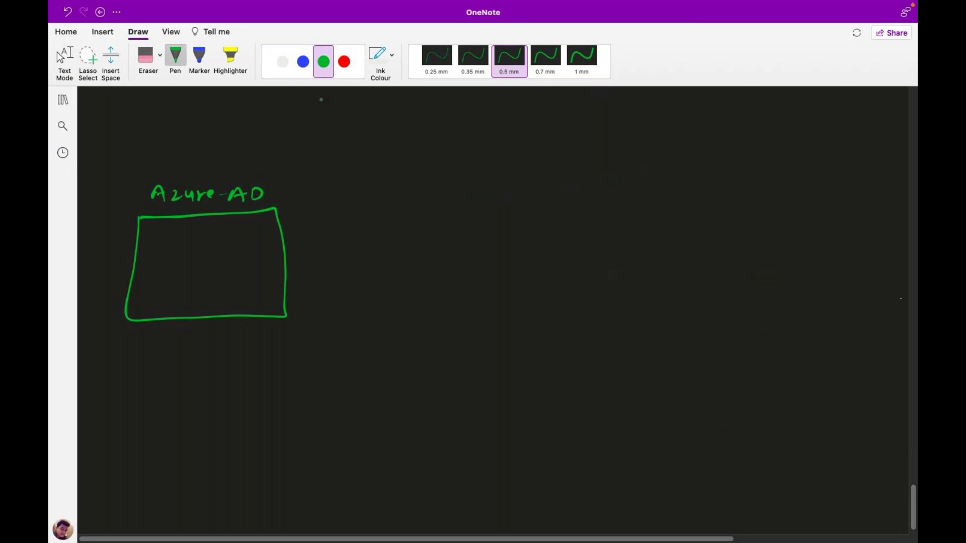
- Sketch four white computer monitors stacked on the right
click(283, 61)
drag(661, 203, 660, 226)
mouse_move(667, 204)
mouse_down()
mouse_move(683, 203)
mouse_move(664, 224)
mouse_move(668, 204)
mouse_up()
drag(669, 226, 672, 232)
mouse_move(669, 286)
mouse_down()
mouse_move(670, 305)
mouse_move(685, 313)
mouse_move(673, 363)
mouse_up()
mouse_move(674, 343)
mouse_down()
mouse_move(696, 343)
mouse_move(676, 363)
mouse_move(686, 371)
mouse_move(682, 430)
mouse_up()
mouse_move(684, 404)
mouse_down()
mouse_move(706, 402)
mouse_move(696, 439)
mouse_move(713, 415)
mouse_up()
- Draw a red server box labelled Domain ADDS
click(344, 65)
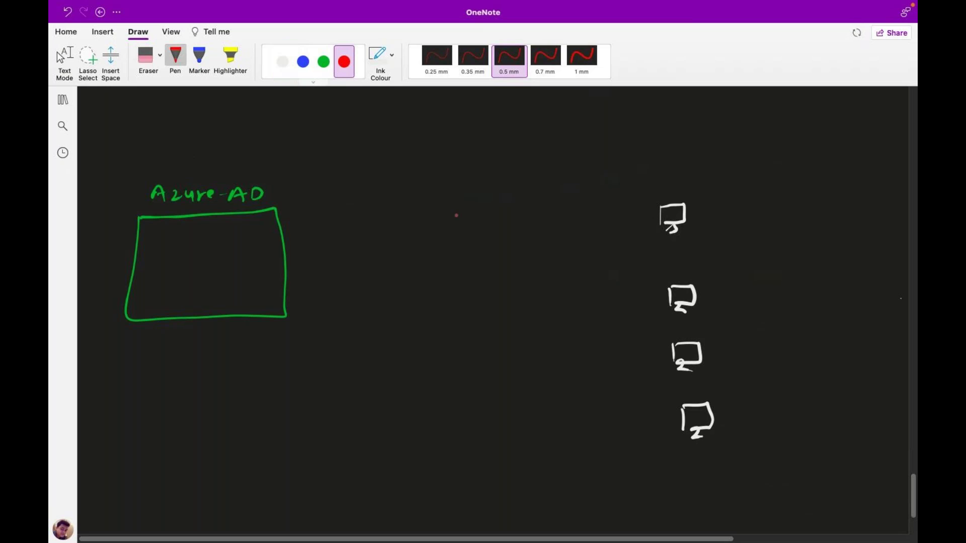
mouse_move(513, 315)
mouse_down()
mouse_move(542, 356)
mouse_move(554, 305)
mouse_move(513, 302)
mouse_move(516, 357)
mouse_up()
click(533, 338)
drag(515, 381, 595, 391)
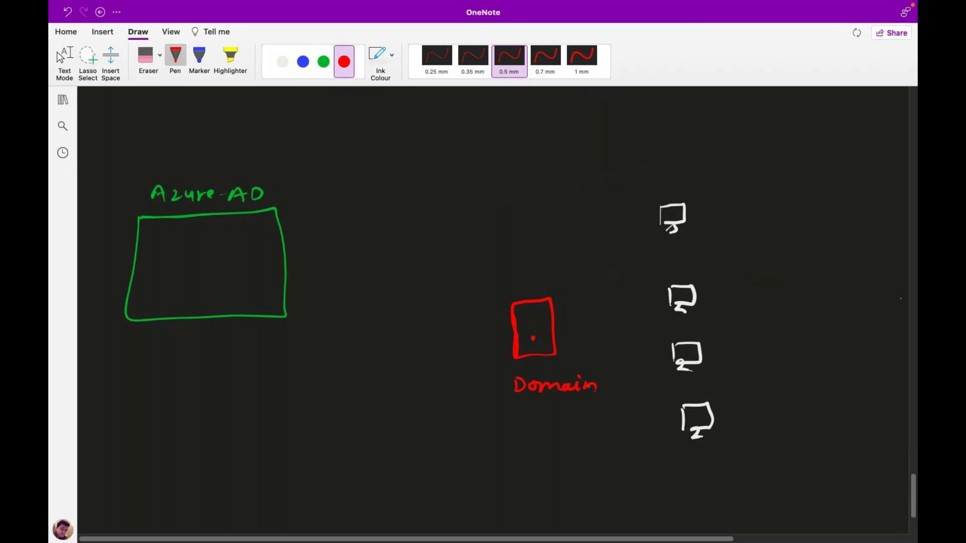
mouse_move(522, 428)
mouse_down()
mouse_move(552, 418)
mouse_move(576, 428)
mouse_up()
- Add a network switch and link the server through it to all four monitors
mouse_move(599, 321)
mouse_down()
mouse_move(628, 323)
mouse_move(597, 322)
mouse_move(626, 311)
mouse_move(614, 319)
mouse_up()
drag(621, 313, 619, 321)
mouse_move(559, 335)
mouse_down()
mouse_move(598, 320)
mouse_move(673, 230)
mouse_up()
mouse_move(629, 316)
mouse_down()
mouse_move(679, 305)
mouse_move(678, 359)
mouse_up()
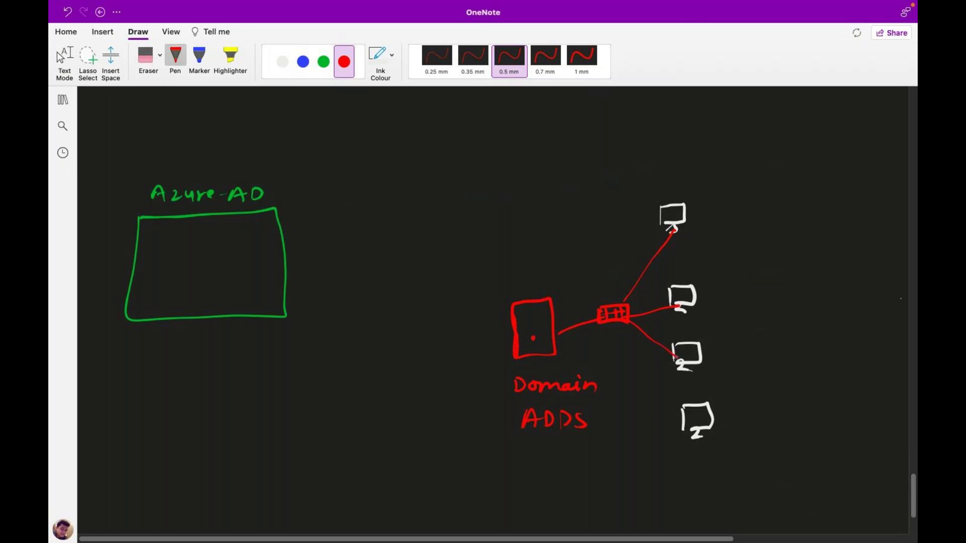
drag(623, 328, 688, 420)
- List the users ABC, XYZ, Test and user in white below ADDS
click(282, 61)
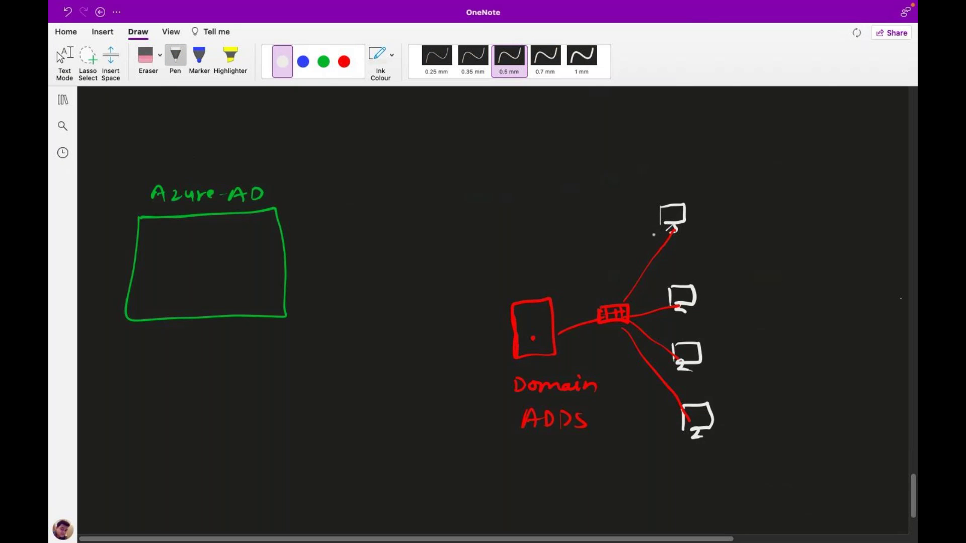
mouse_move(537, 441)
mouse_down()
mouse_move(529, 456)
mouse_move(545, 456)
mouse_up()
mouse_move(552, 443)
mouse_down()
mouse_move(552, 456)
mouse_move(574, 455)
mouse_move(543, 477)
mouse_up()
mouse_move(543, 467)
mouse_down()
mouse_move(536, 477)
mouse_move(552, 473)
mouse_up()
mouse_move(557, 468)
mouse_down()
mouse_move(551, 481)
mouse_move(572, 481)
mouse_move(548, 492)
mouse_up()
mouse_move(540, 494)
mouse_down()
mouse_move(537, 506)
mouse_move(572, 506)
mouse_up()
mouse_move(567, 500)
mouse_down()
mouse_move(578, 498)
mouse_move(549, 528)
mouse_move(577, 528)
mouse_up()
drag(575, 528, 585, 521)
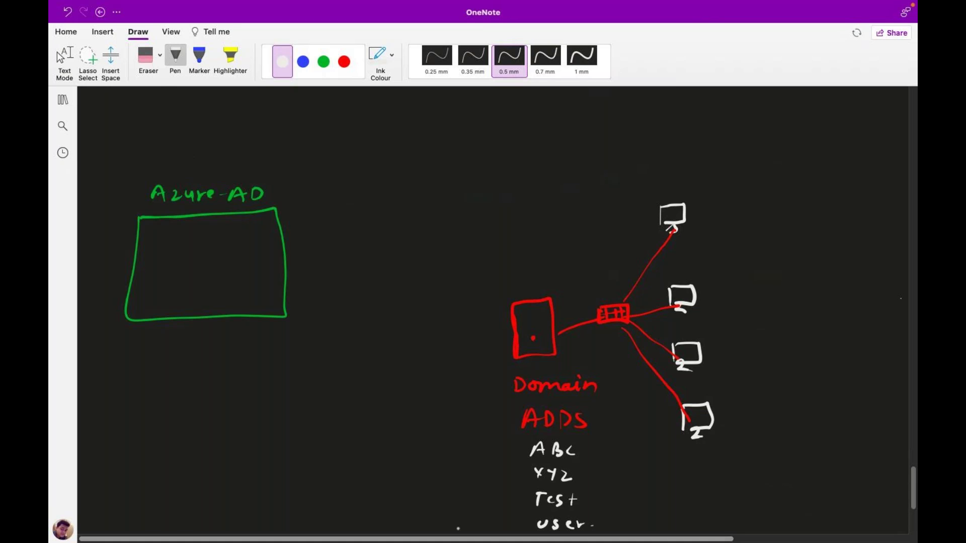
click(323, 62)
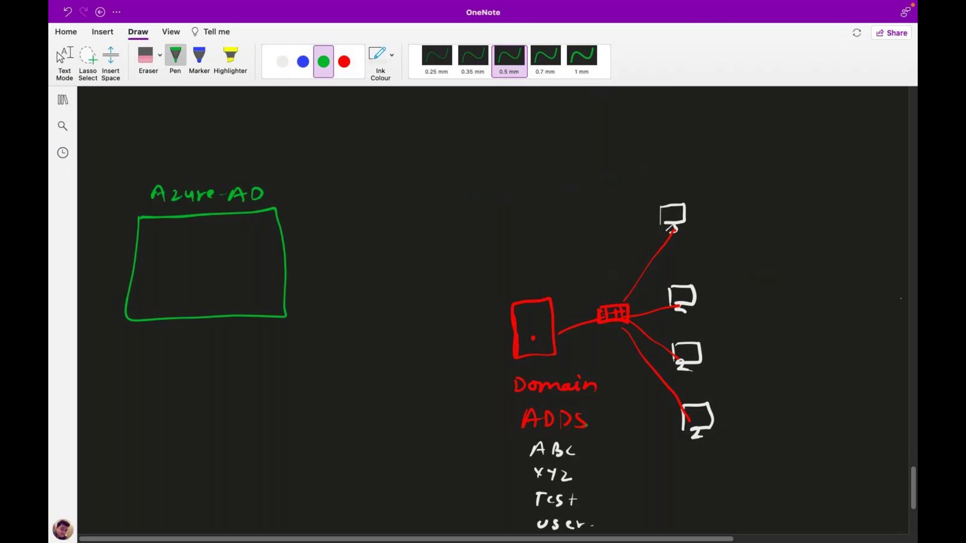
- Brace the ADDS users, arrow them into Azure-AD, and list ABC, XYZ, Test, user there
drag(585, 457, 605, 532)
mouse_move(598, 457)
mouse_down()
mouse_move(610, 358)
mouse_move(504, 285)
mouse_move(325, 267)
mouse_move(228, 272)
mouse_up()
click(303, 61)
mouse_move(173, 229)
mouse_down()
mouse_move(166, 246)
mouse_move(192, 245)
mouse_up()
mouse_move(202, 235)
mouse_down()
mouse_move(215, 243)
mouse_move(167, 274)
mouse_move(184, 266)
mouse_up()
drag(187, 257, 182, 275)
mouse_move(193, 260)
mouse_down()
mouse_move(208, 268)
mouse_move(168, 296)
mouse_move(178, 279)
mouse_up()
drag(176, 290, 187, 291)
mouse_move(197, 284)
mouse_down()
mouse_move(191, 295)
mouse_move(208, 288)
mouse_move(180, 304)
mouse_up()
mouse_move(188, 305)
mouse_down()
mouse_move(182, 314)
mouse_move(210, 304)
mouse_up()
click(216, 304)
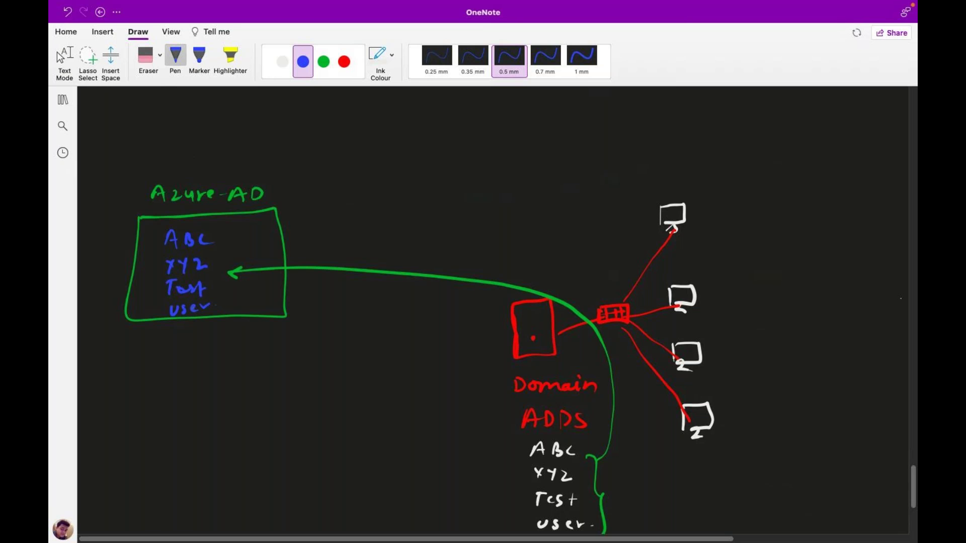
- Label the arrow Sync and add the red bracketed title Azure-AD-Connect
mouse_move(383, 241)
mouse_down()
mouse_move(375, 254)
mouse_move(424, 257)
mouse_up()
click(323, 62)
click(344, 61)
mouse_move(394, 144)
mouse_down()
mouse_move(400, 125)
mouse_move(408, 142)
mouse_move(442, 145)
mouse_move(463, 133)
mouse_move(509, 147)
mouse_move(507, 139)
mouse_up()
mouse_move(518, 130)
mouse_down()
mouse_move(519, 147)
mouse_move(556, 146)
mouse_up()
click(551, 134)
drag(565, 137, 624, 147)
mouse_move(629, 128)
mouse_down()
mouse_move(632, 149)
mouse_move(642, 129)
mouse_move(635, 150)
mouse_up()
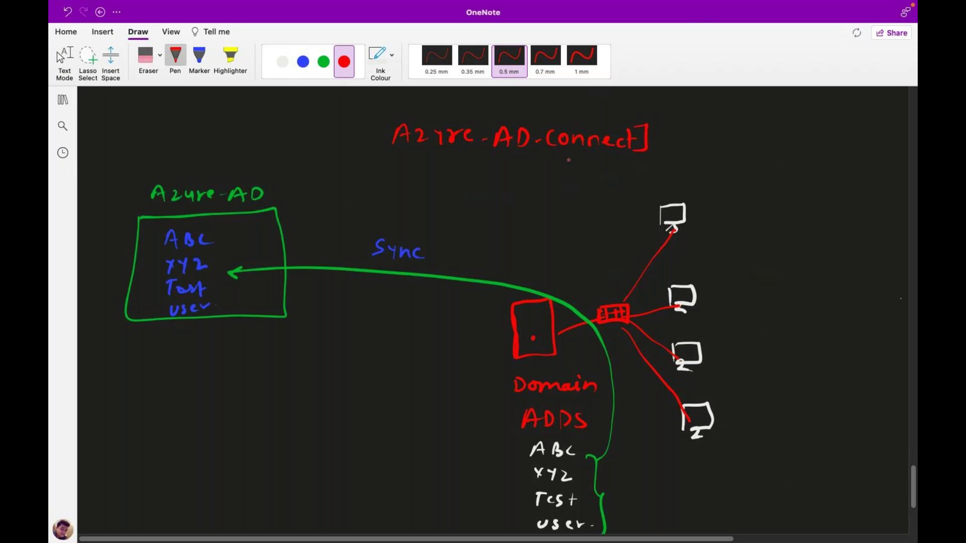
mouse_move(388, 121)
mouse_down()
mouse_move(376, 141)
mouse_move(390, 154)
mouse_up()
- Scroll back to the top of the notes and switch desktops to the browser
scroll(900, 298, up, 10)
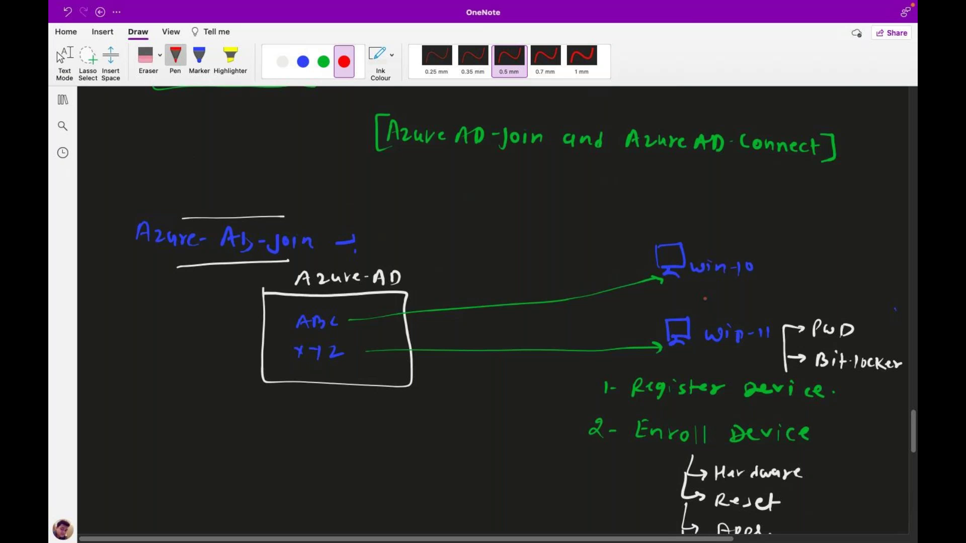
key(ctrl+Left)
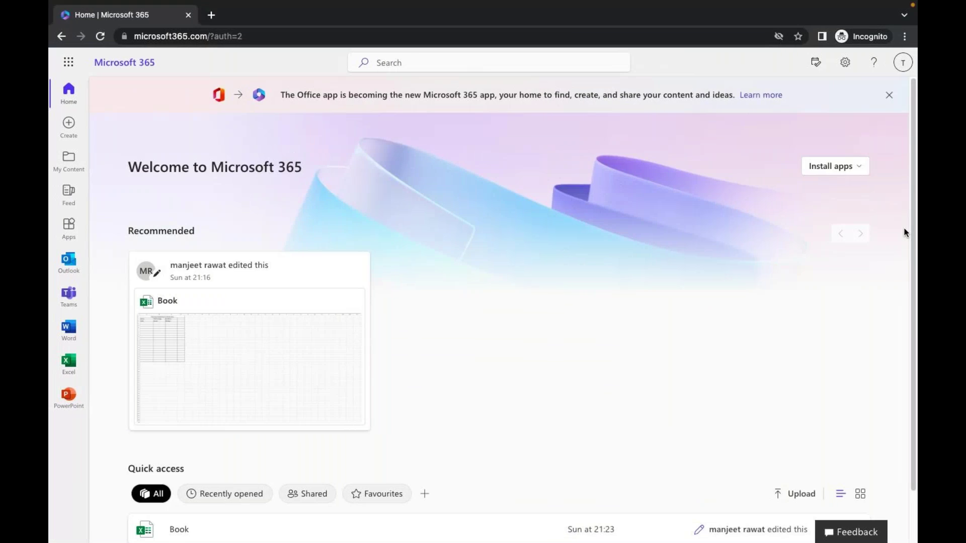
key(ctrl+Left)
key(ctrl+Left)
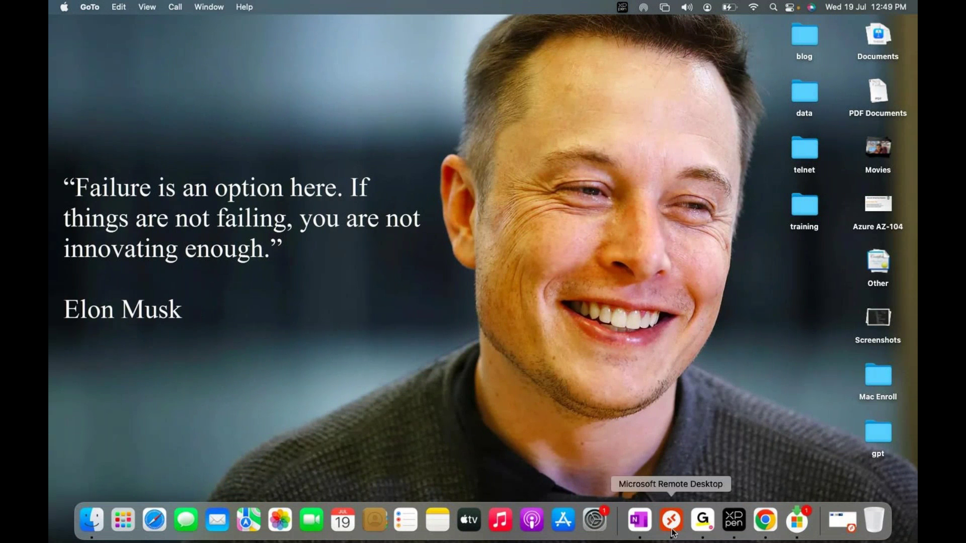
- Open a session to 192.168.1.2 from the Remote Desktop PC list, accepting its certificate
click(671, 520)
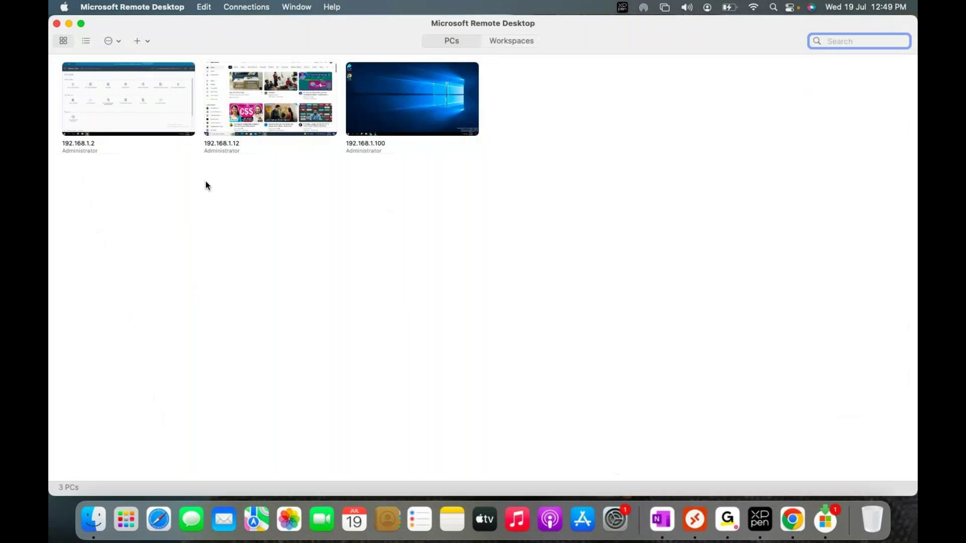
double_click(133, 102)
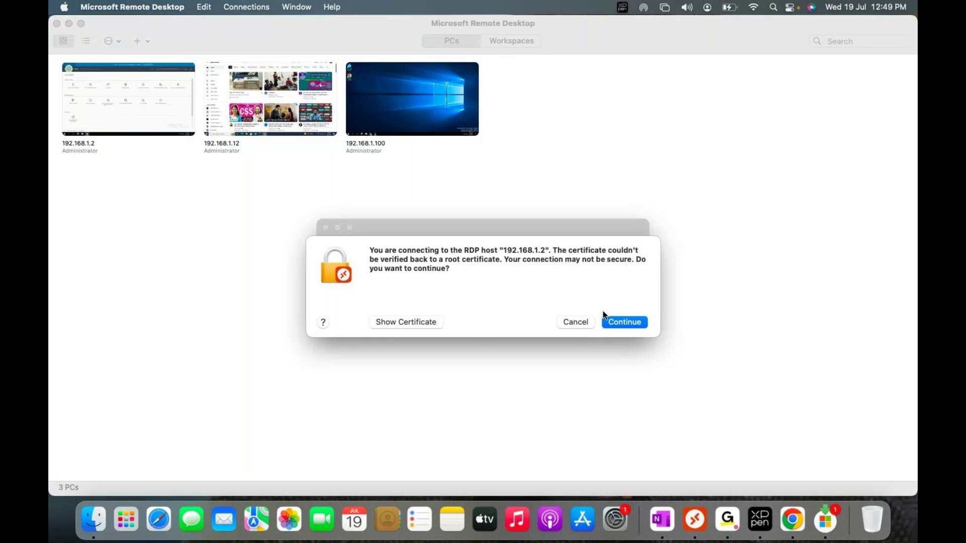
click(626, 315)
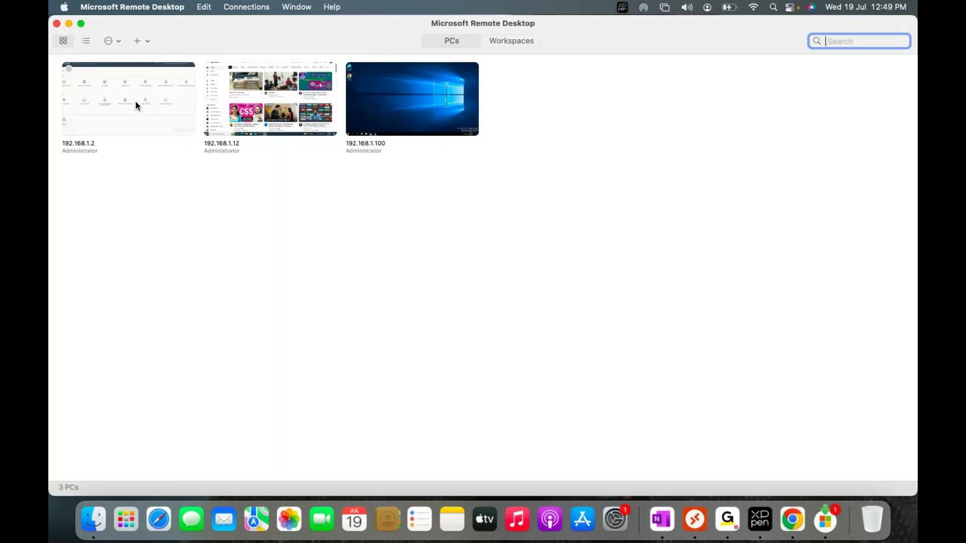
double_click(137, 104)
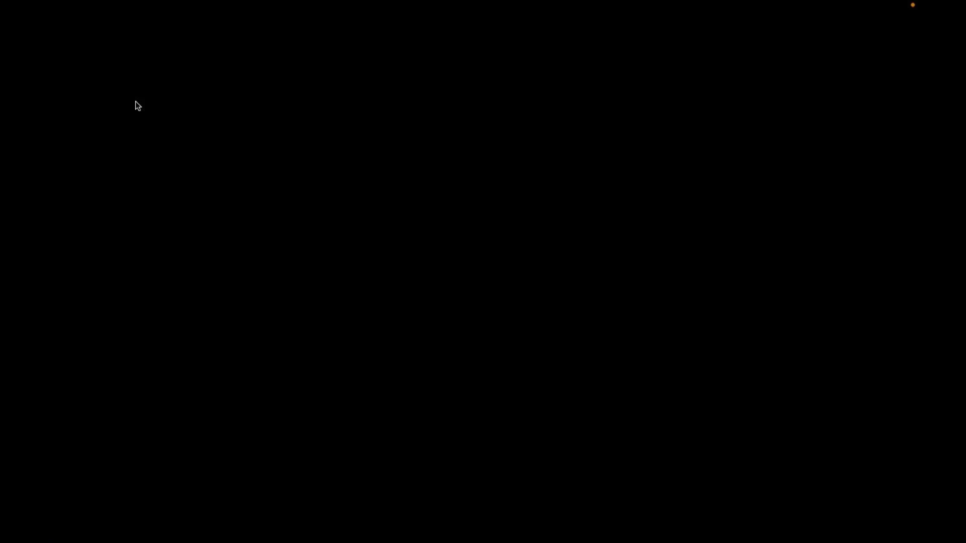
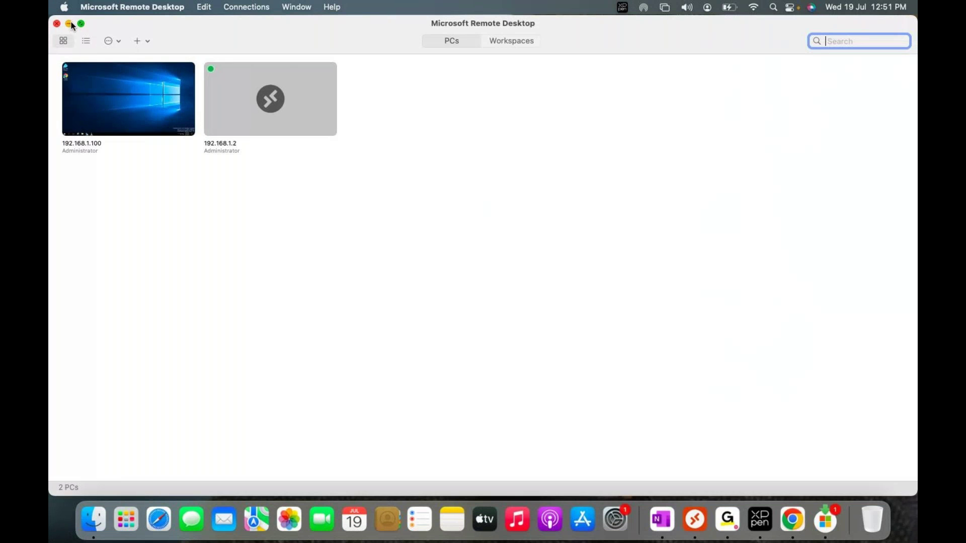
- Minimize the Windows remote session so the Mac desktop shows
click(70, 23)
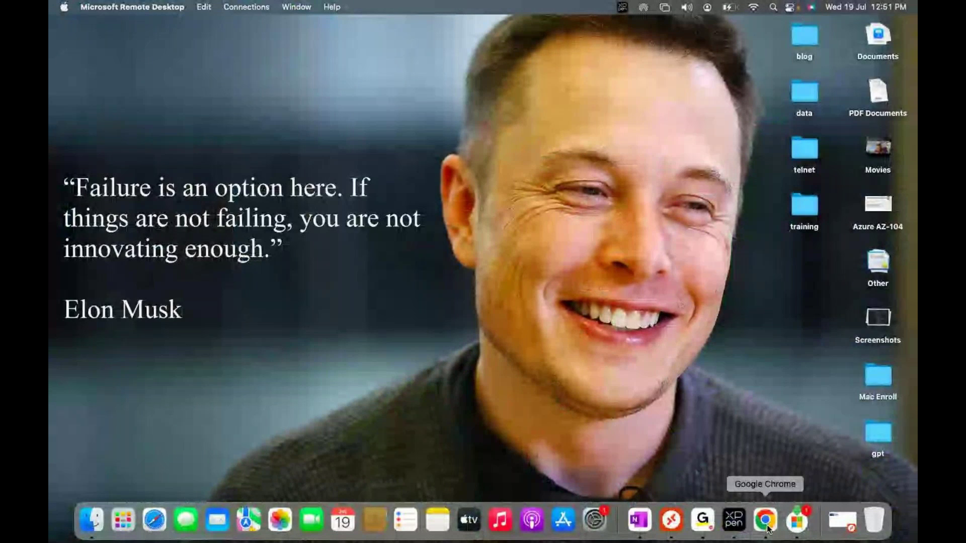
- In Chrome, go to Identity > Users > All users and open the test user's profile
click(767, 527)
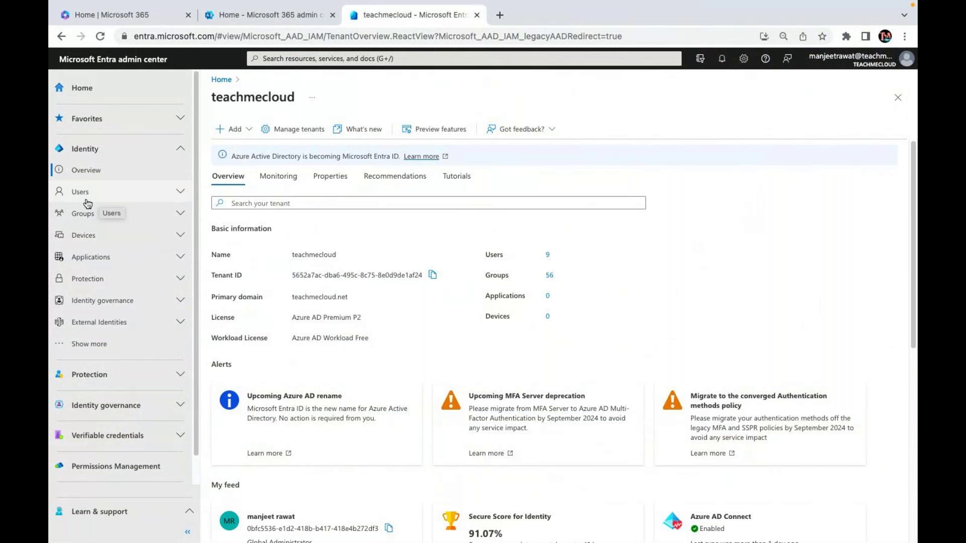
scroll(180, 190, down, 1)
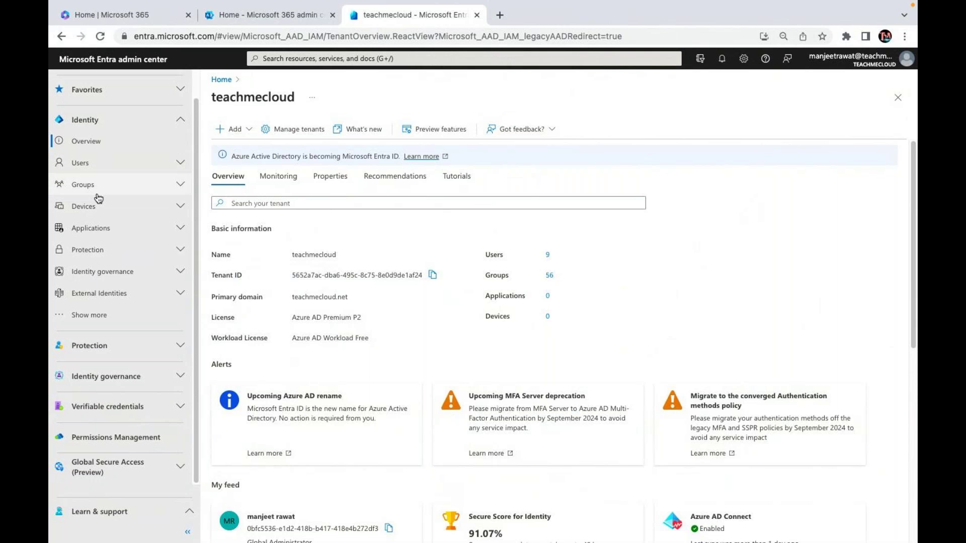
click(82, 163)
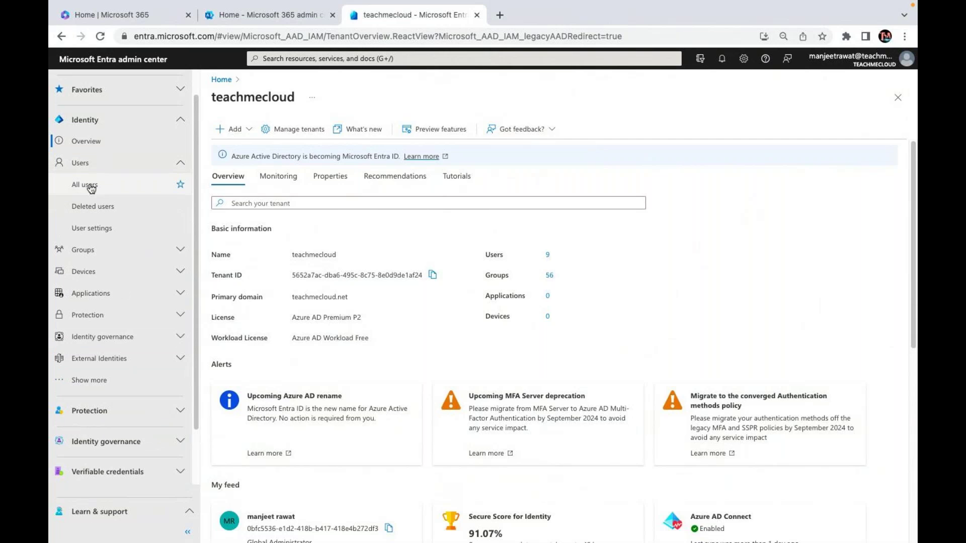
click(90, 186)
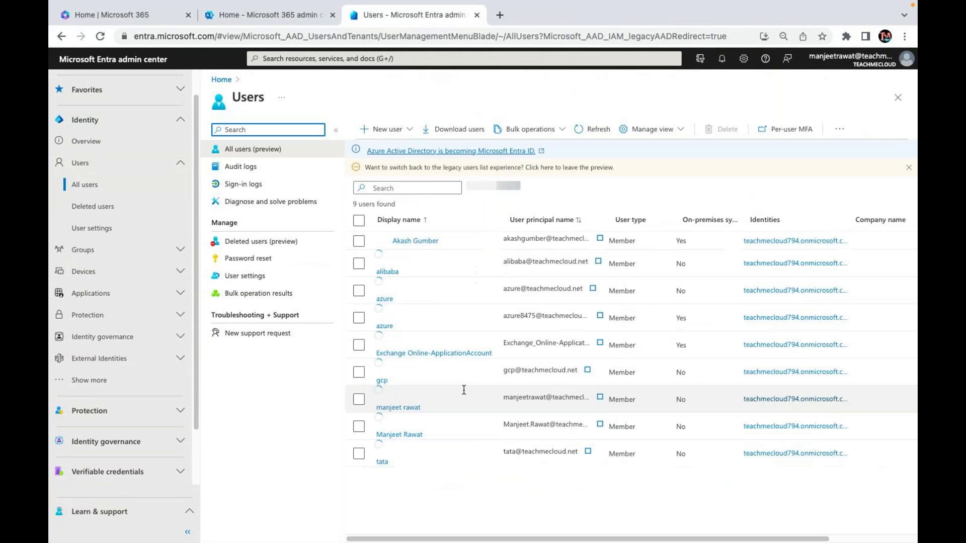
click(397, 389)
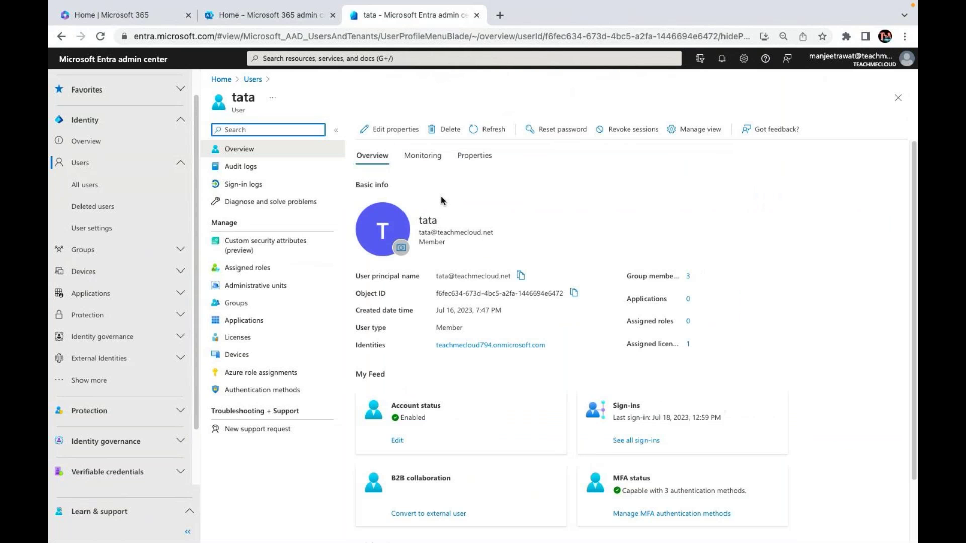
- Show the test user's registered devices, which lists 0 devices
click(240, 357)
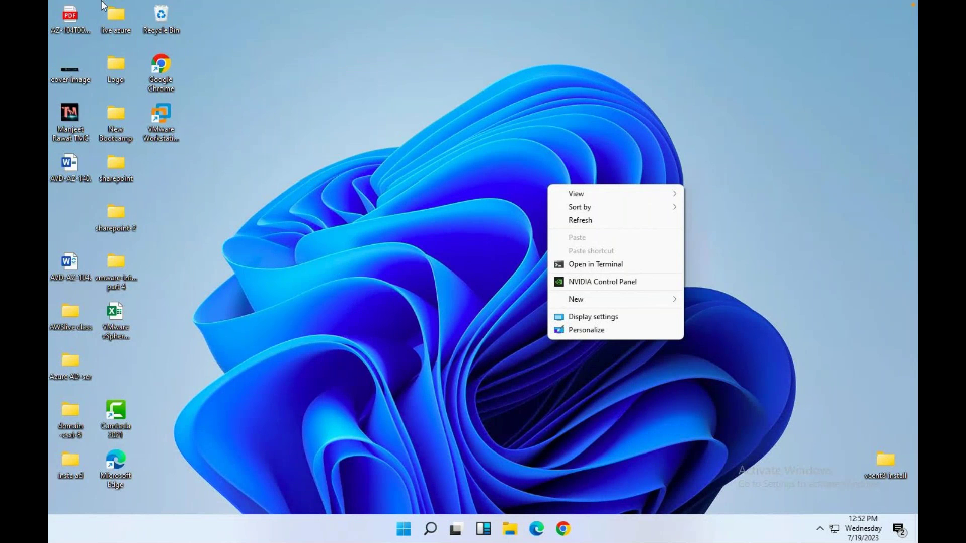
- Close the session and reconnect to 192.168.1.2, accepting the certificate warning
mouse_move(75, 5)
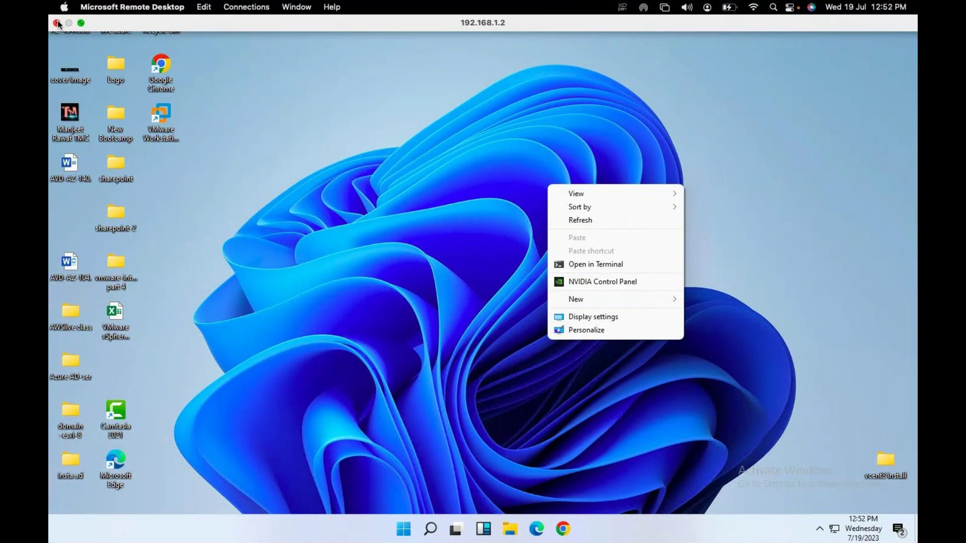
click(57, 23)
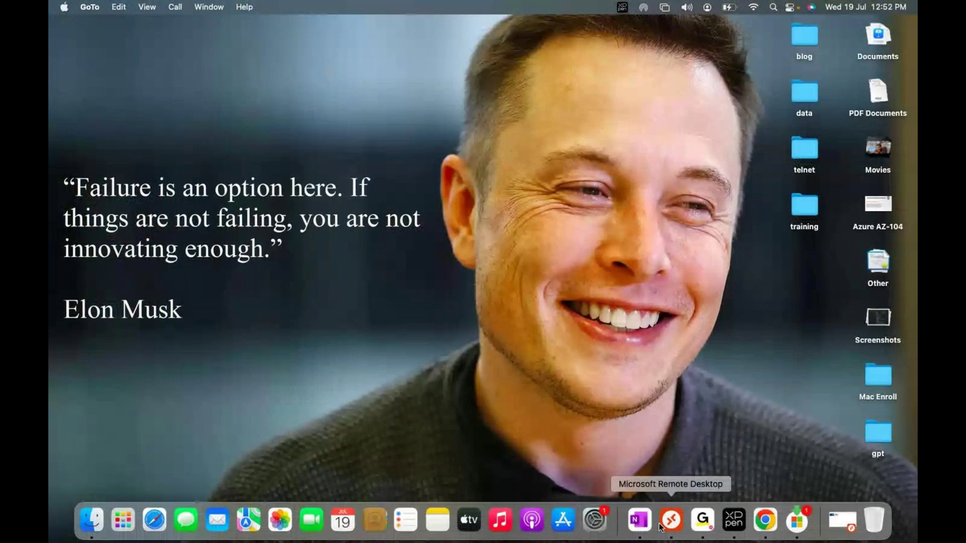
click(670, 525)
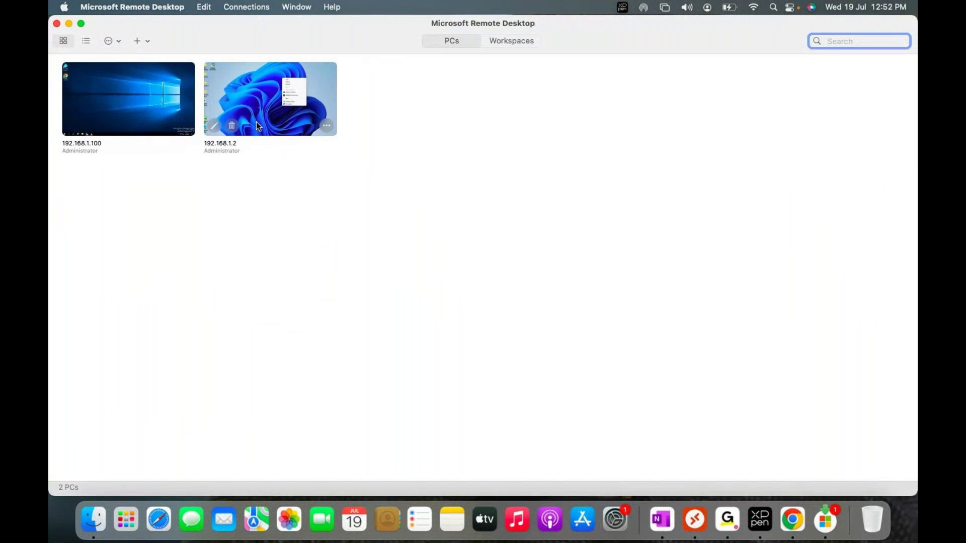
double_click(256, 122)
click(622, 321)
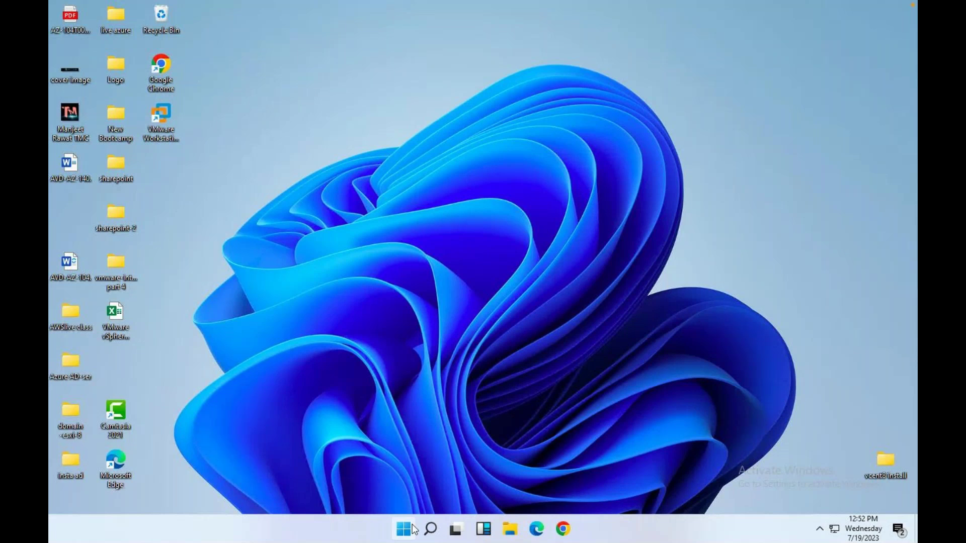
- Go to Settings > Accounts > Access work or school and start connecting an account
right_click(412, 526)
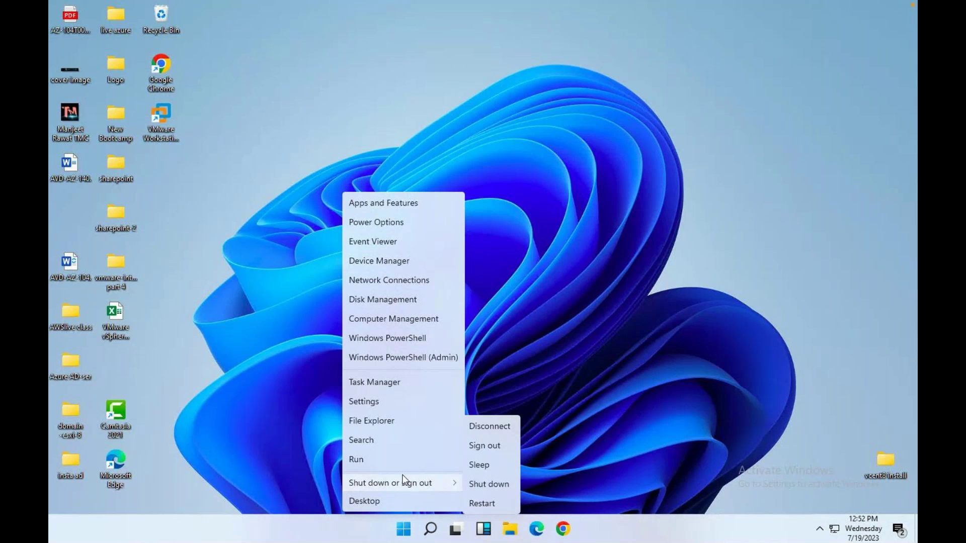
click(382, 403)
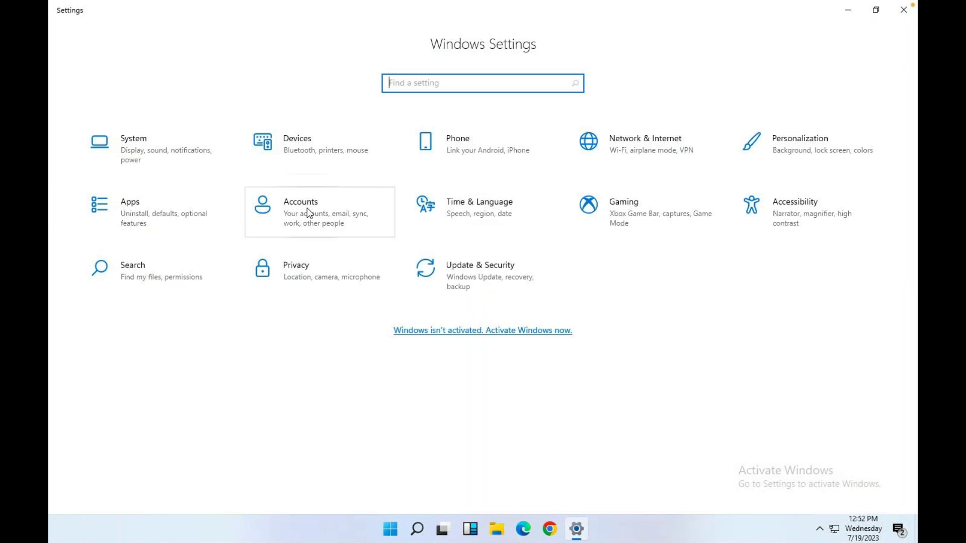
click(307, 208)
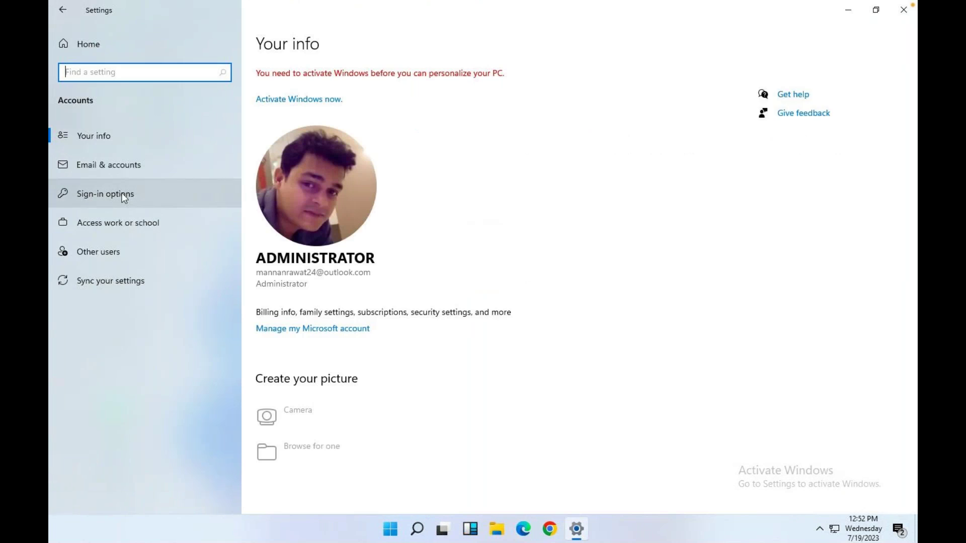
click(121, 224)
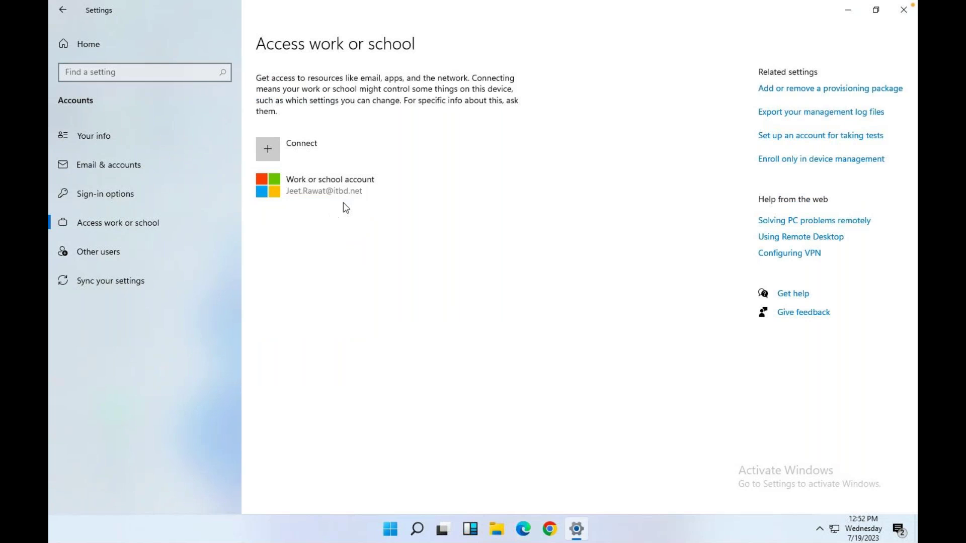
click(302, 151)
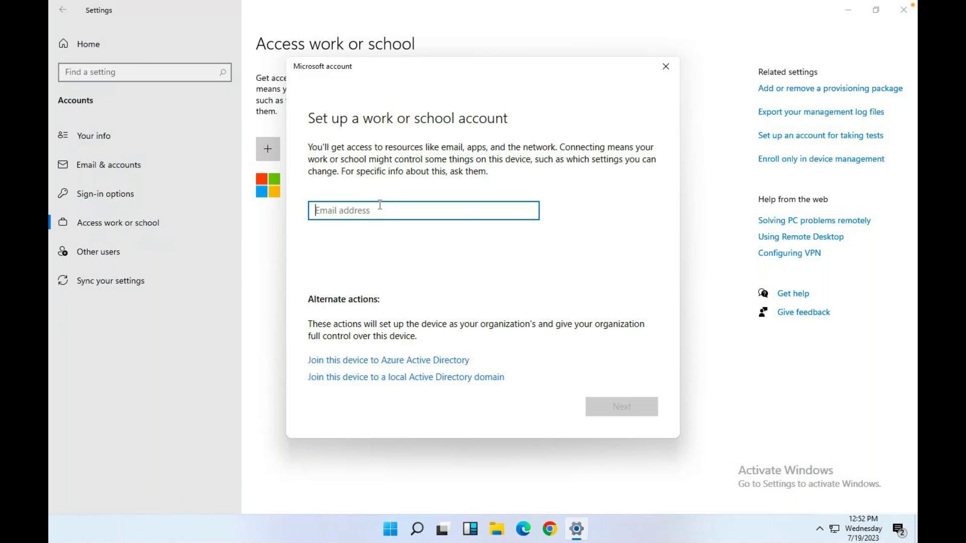
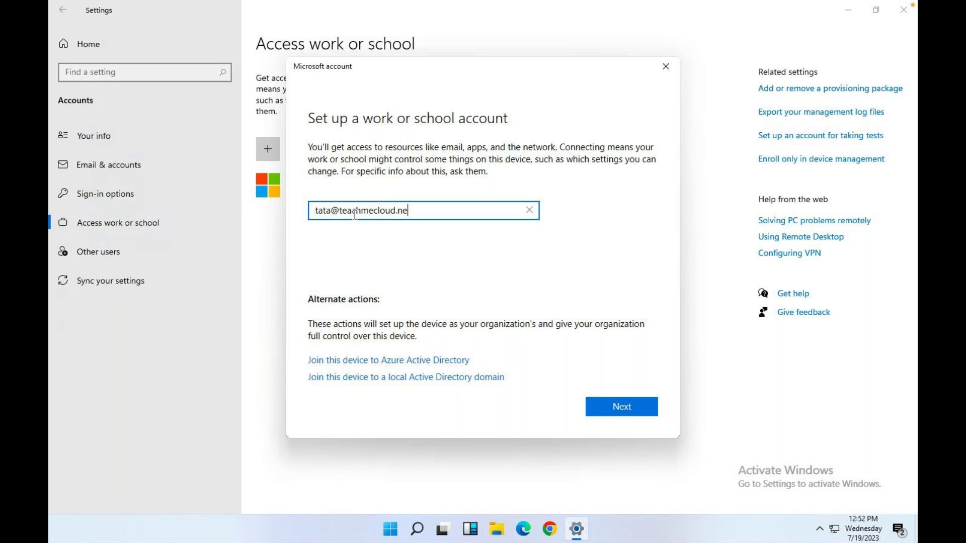
- Submit the test user's e-mail, dismiss the already-connected error, and start a fresh connection
click(626, 406)
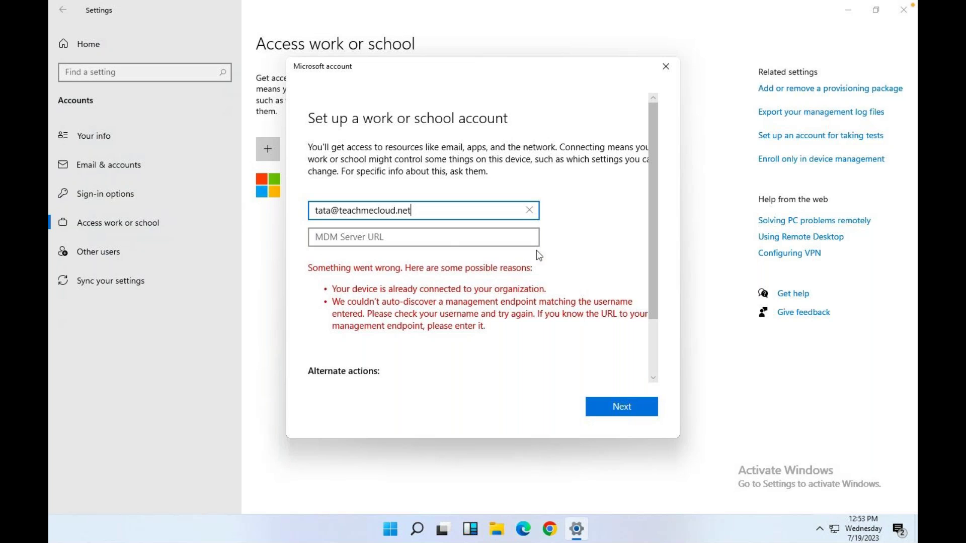
click(666, 67)
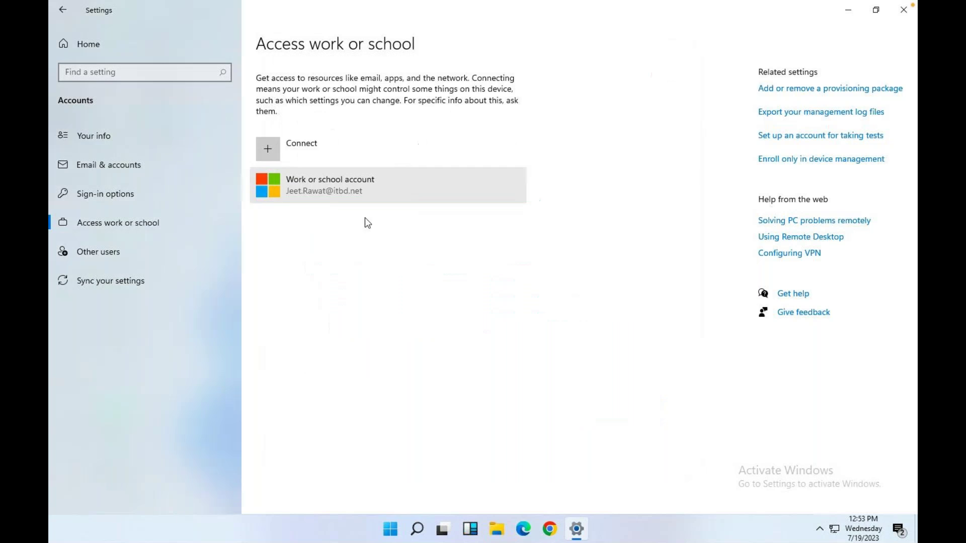
click(312, 153)
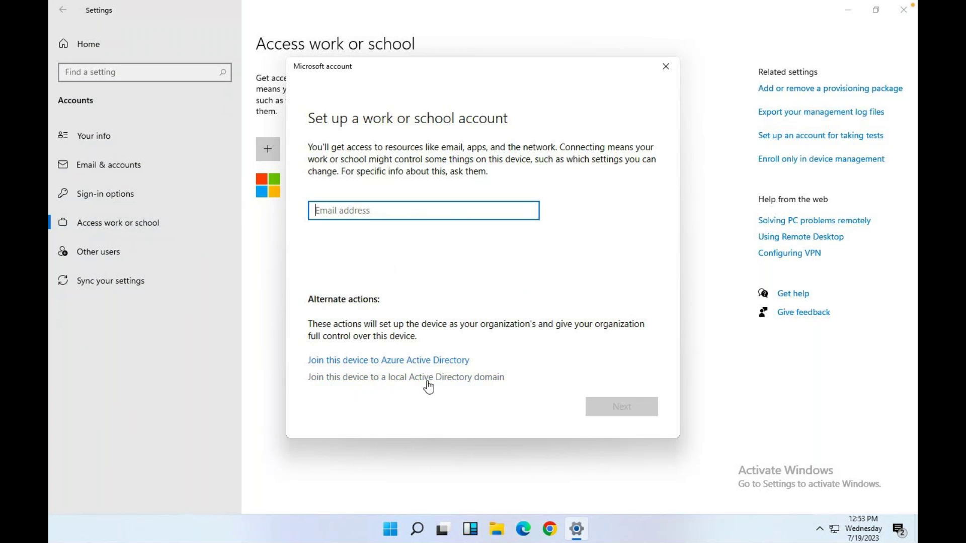
- Sign in with the test user's e-mail and password and join the teachmecloud organisation
click(402, 360)
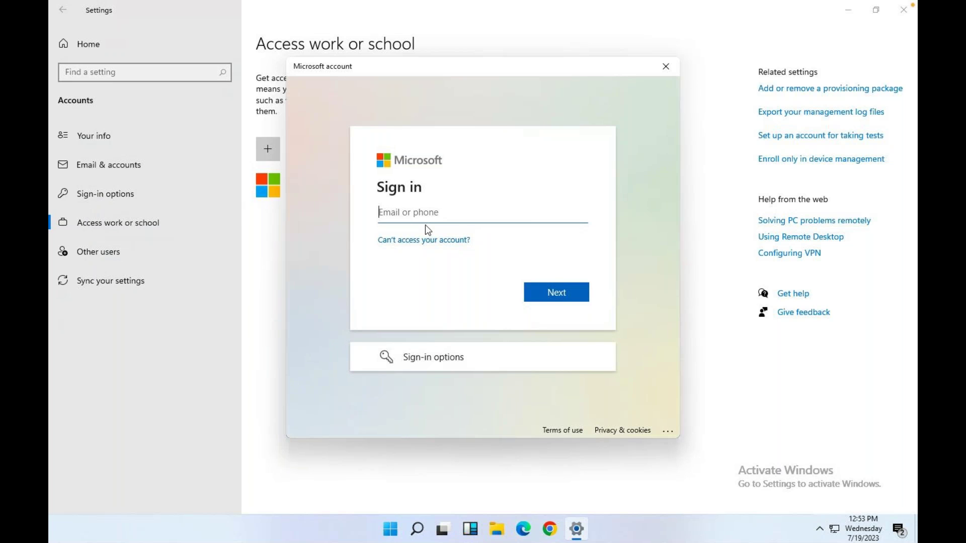
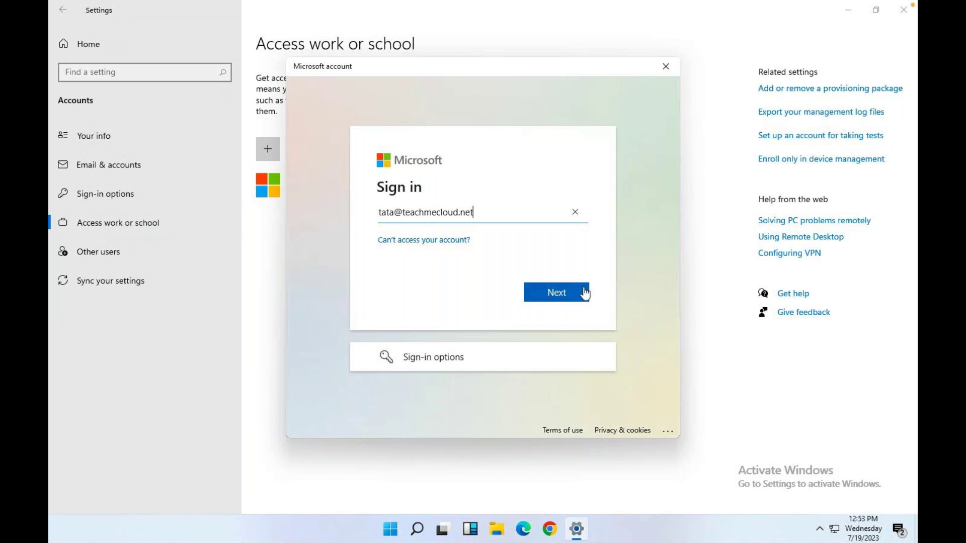
click(556, 294)
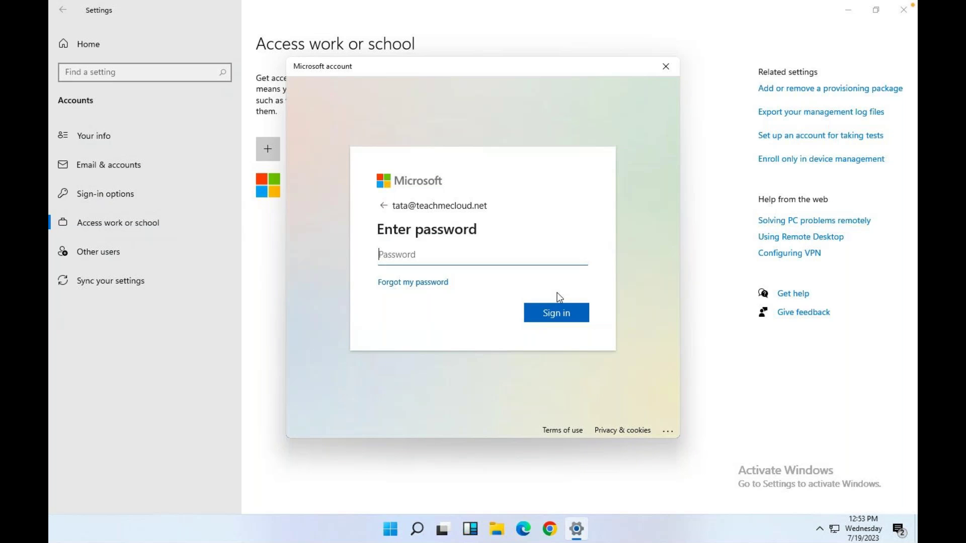
text(•••••••••••••••)
key(Return)
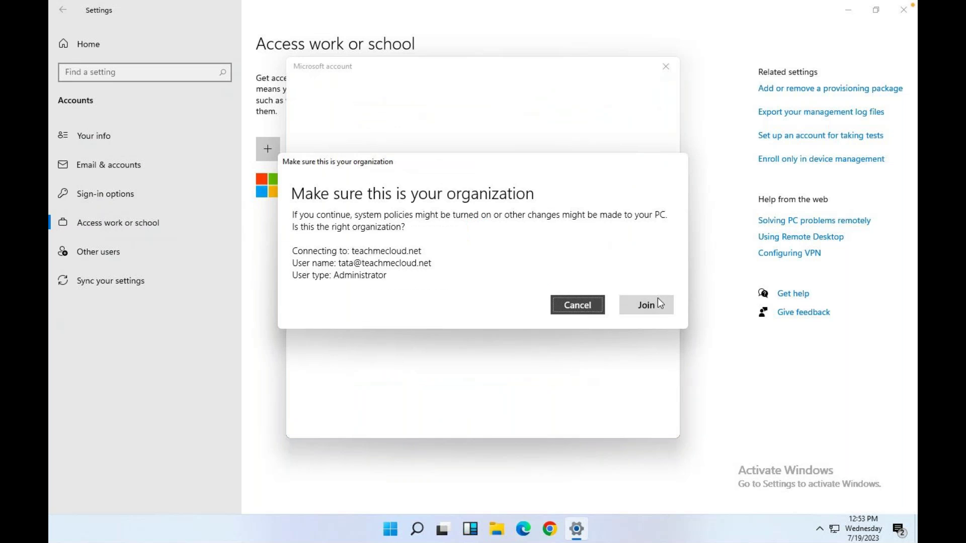
click(657, 298)
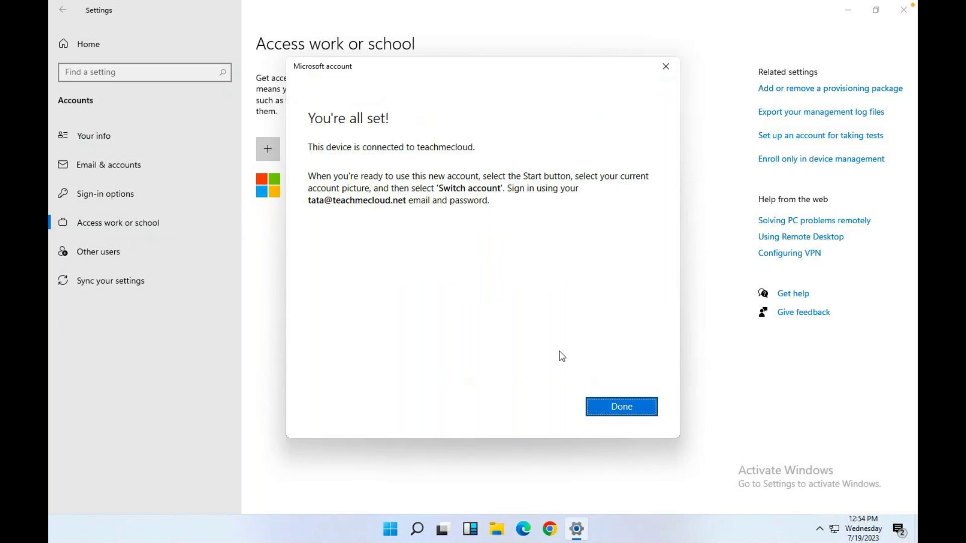
click(622, 406)
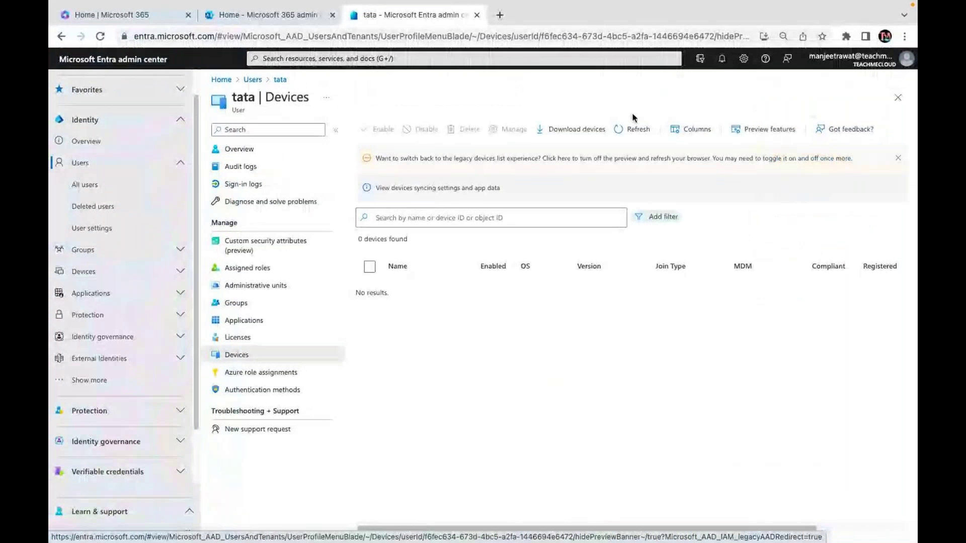
- Refresh the user's device list, widen the Name column, and open DESKTOP-P0HAKGE's properties
click(637, 131)
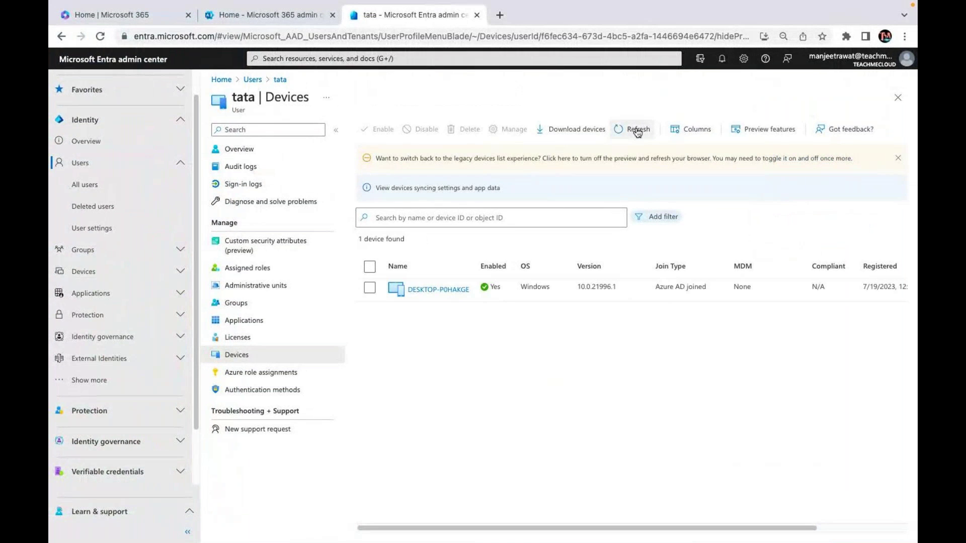
drag(476, 263, 616, 256)
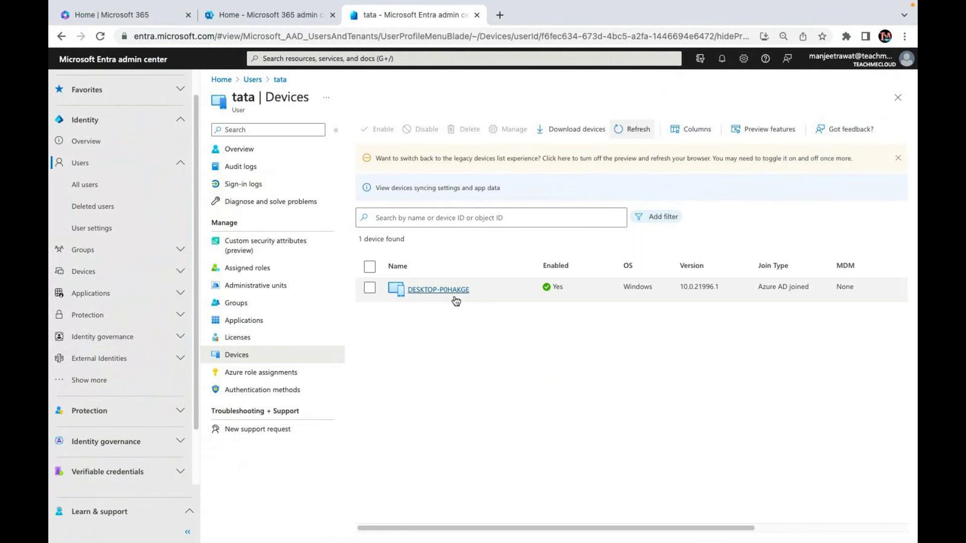
scroll(663, 296, right, 5)
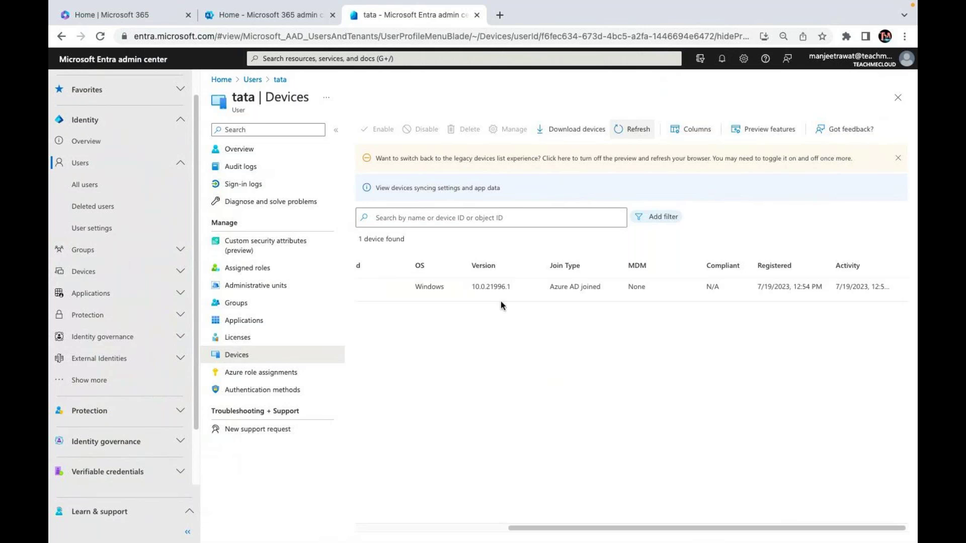
scroll(416, 292, left, 5)
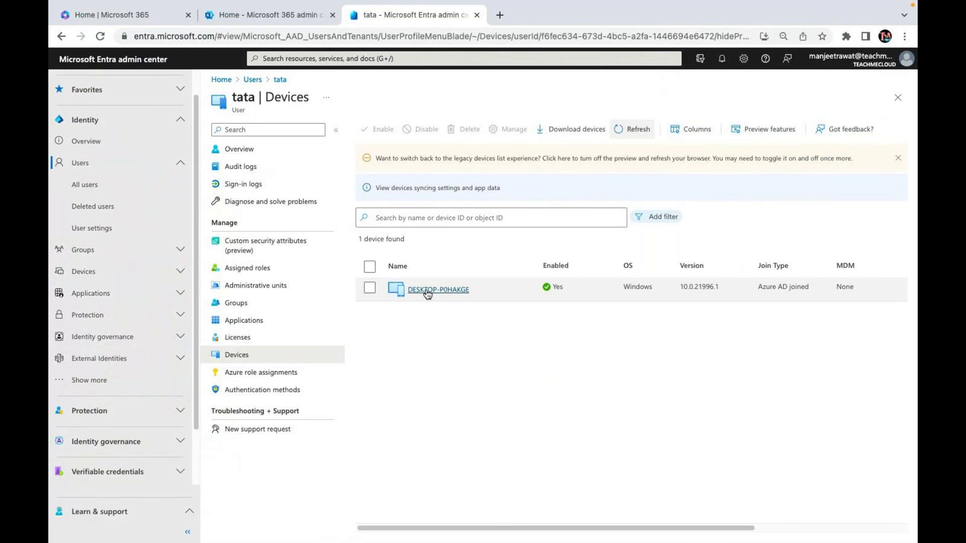
click(431, 291)
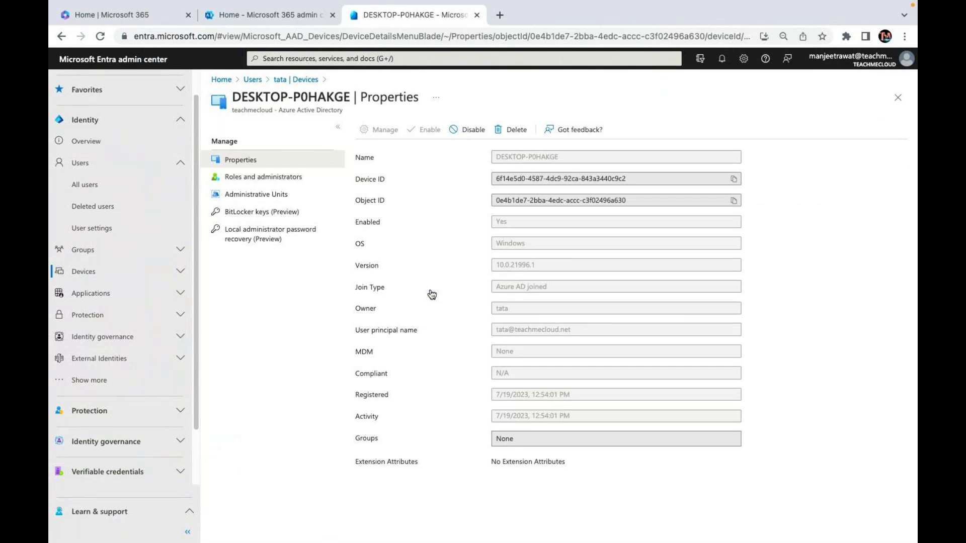
- Check DESKTOP-P0HAKGE's BitLocker keys twice, finding none, then return to the remote desktop
click(270, 218)
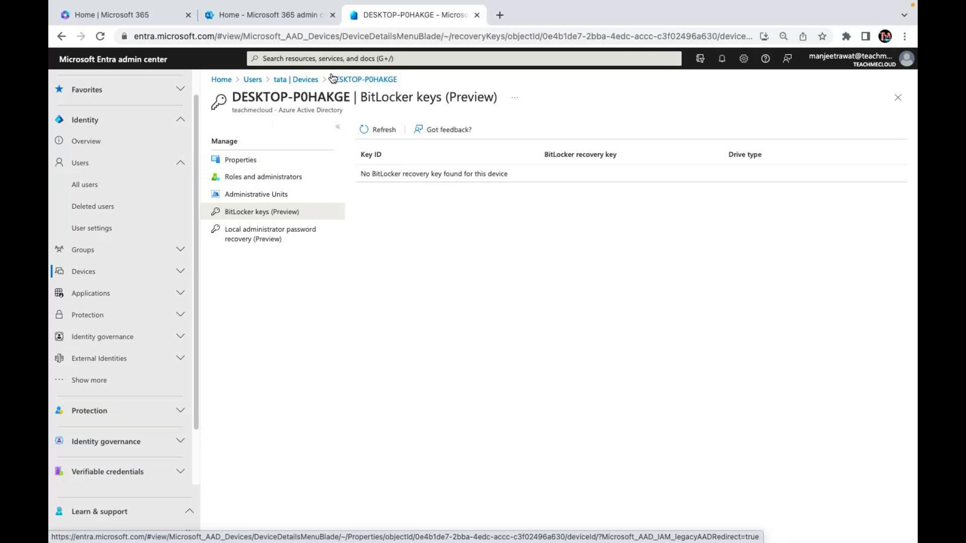
click(300, 80)
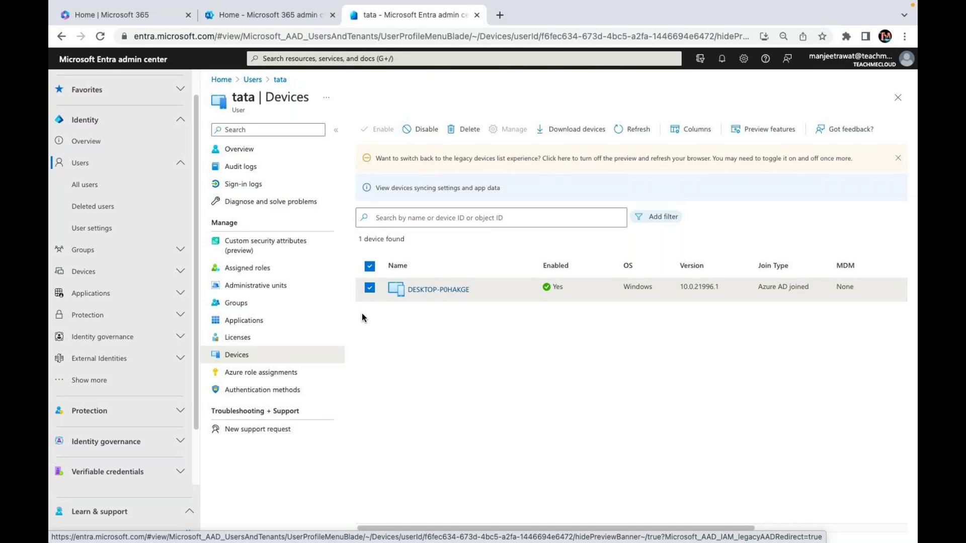
click(432, 294)
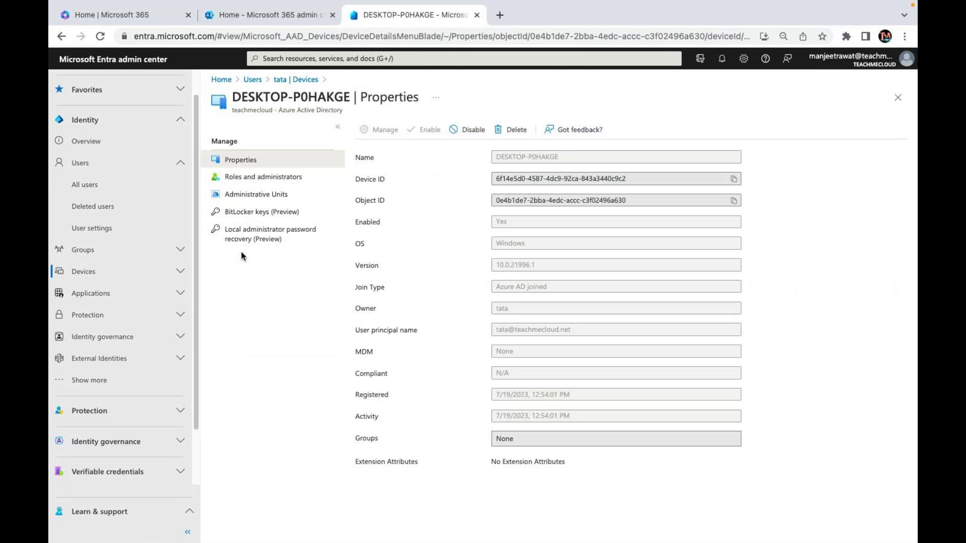
click(264, 220)
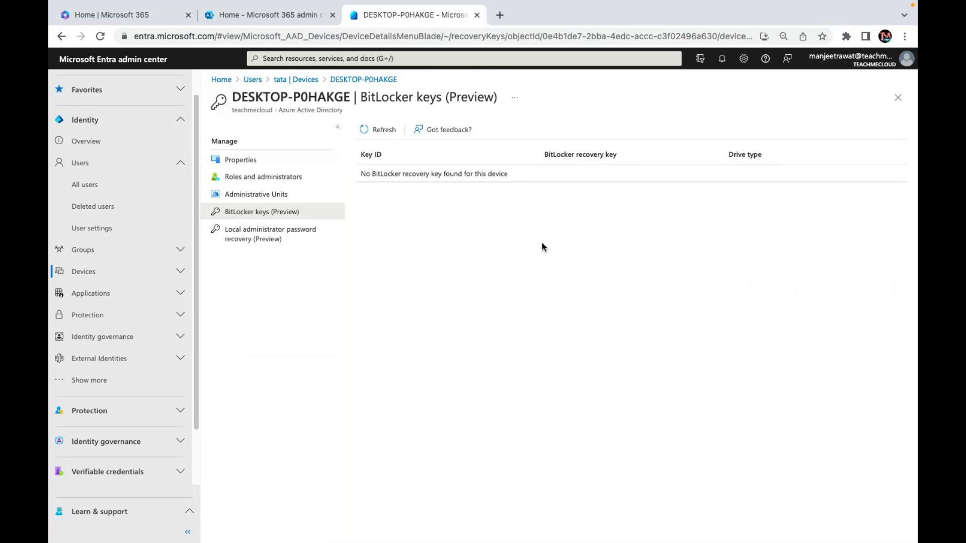
key(ctrl+Right)
key(ctrl+Left)
key(ctrl+Left)
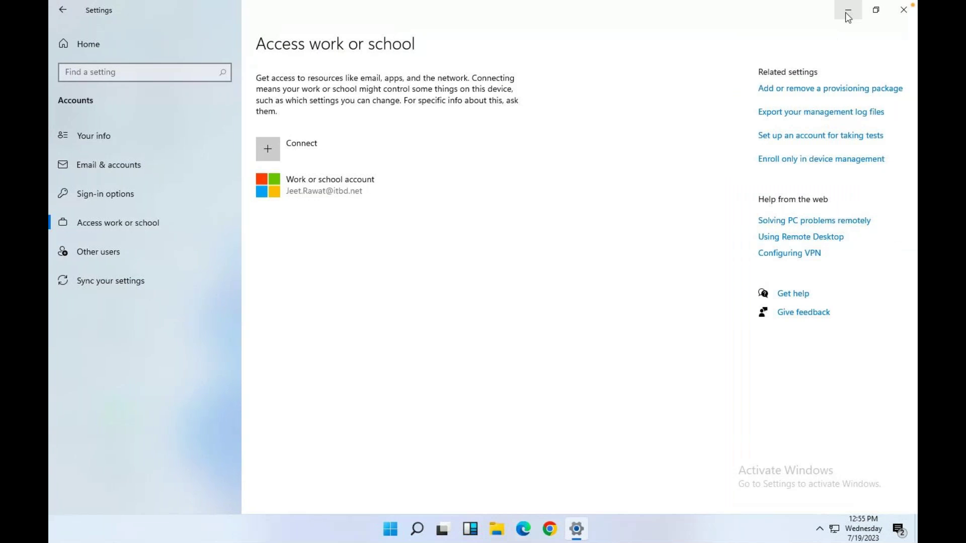
- Minimize Settings and launch Disk Management via Run with diskmgmt.msc, maximized
click(847, 11)
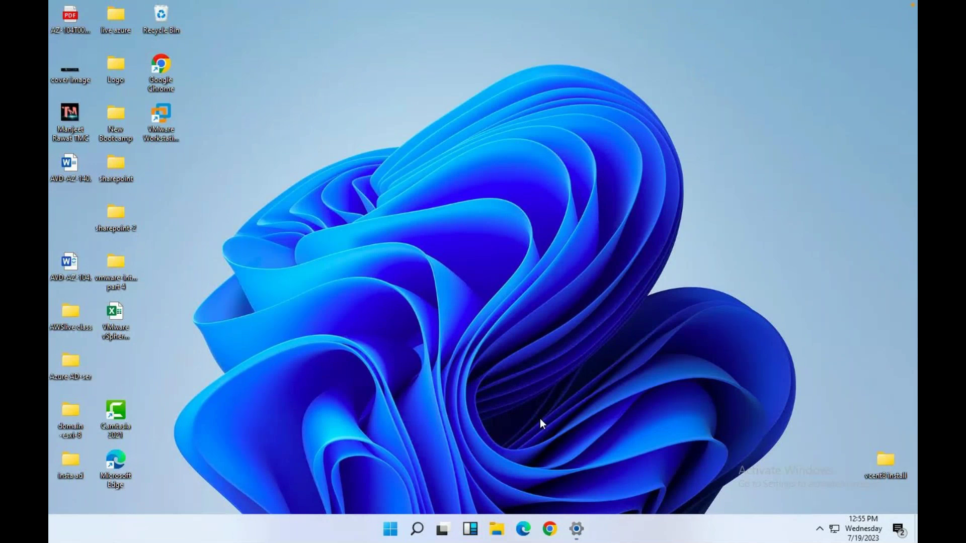
key(super+r)
text(dis)
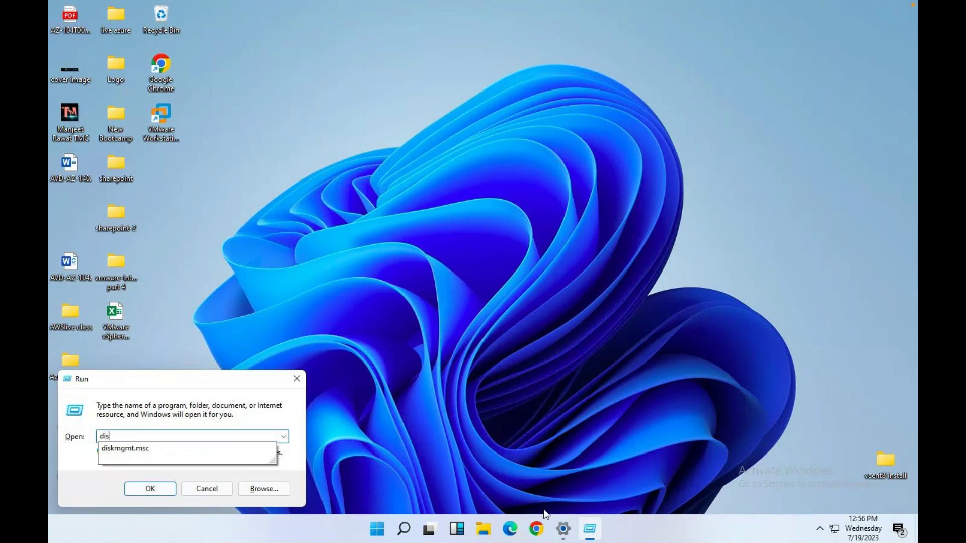
key(Down)
key(Return)
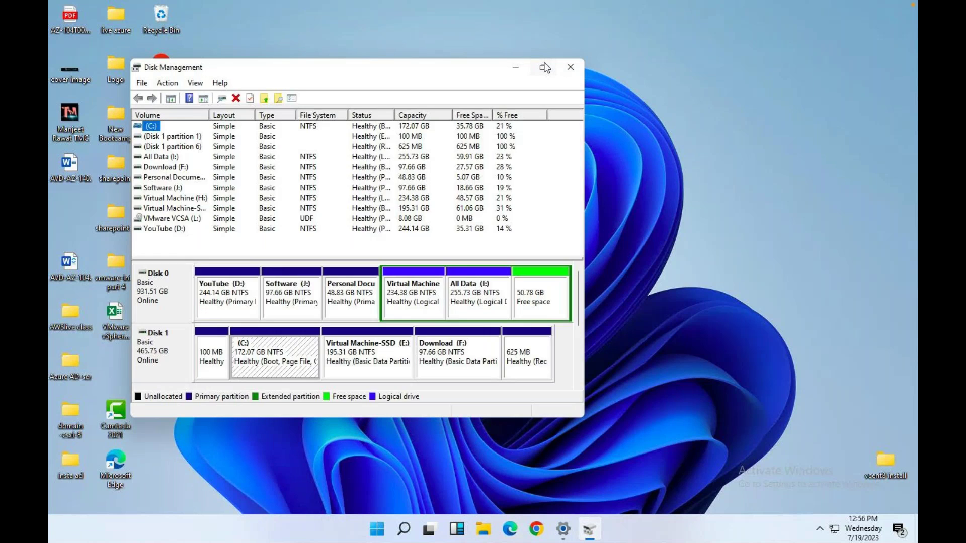
click(544, 67)
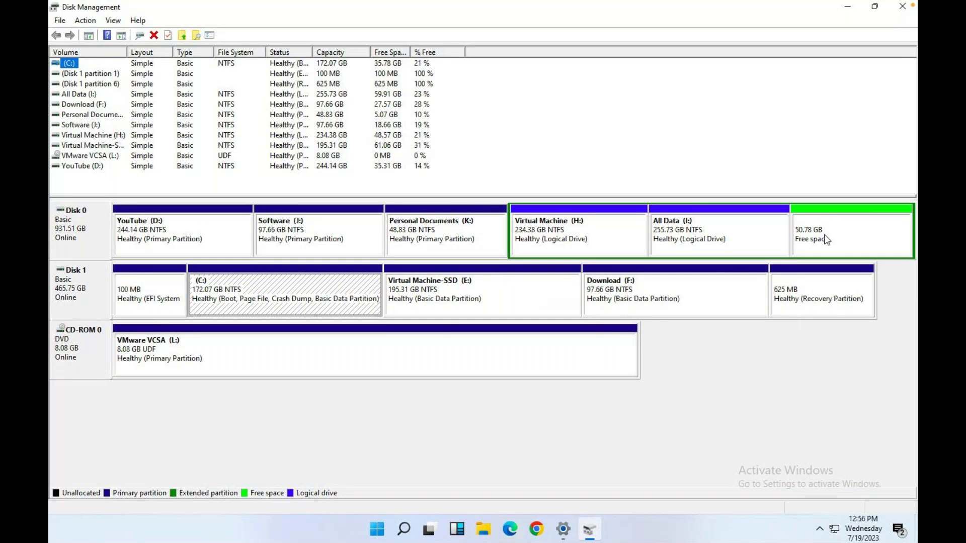
- Start a new simple volume in Disk 0's free space sized 5000 MB with drive letter G
right_click(822, 217)
click(833, 222)
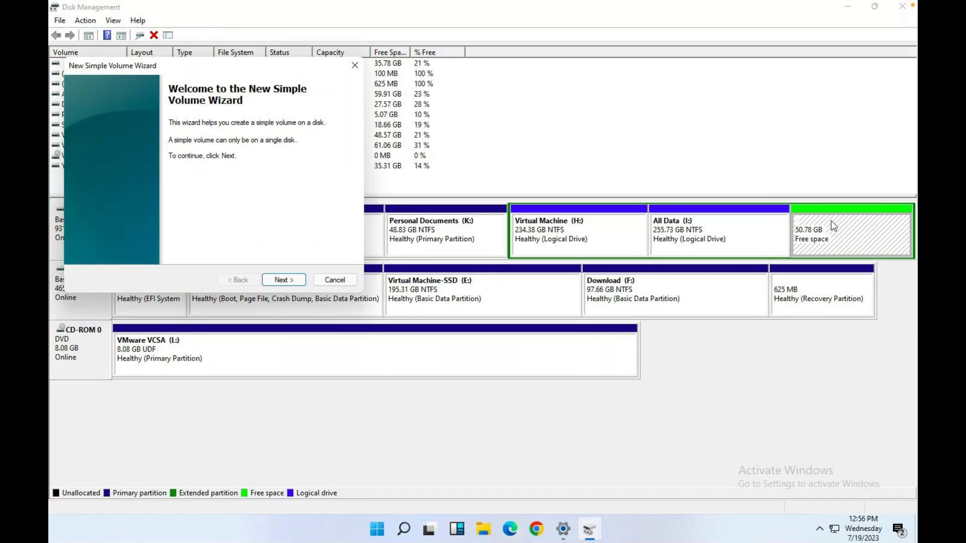
click(285, 280)
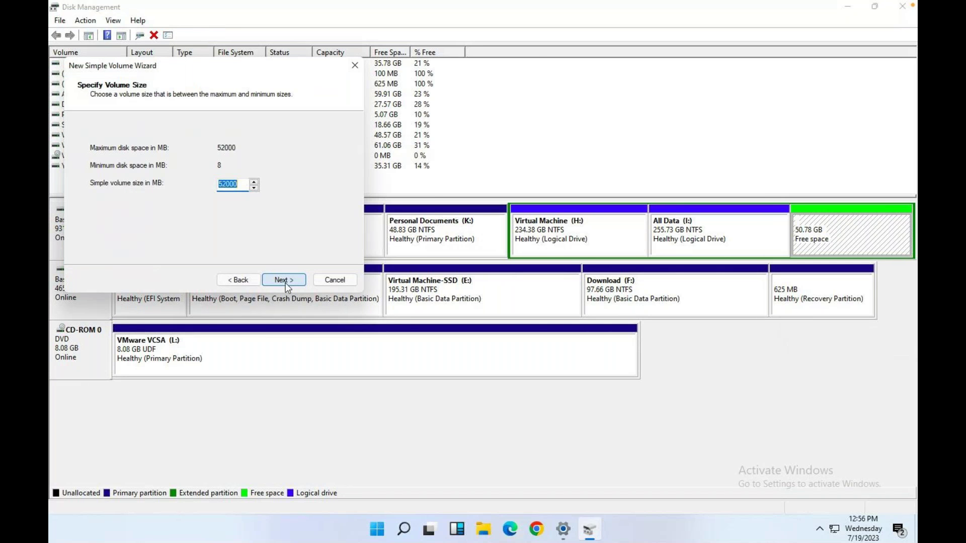
text(5000)
click(285, 281)
click(286, 280)
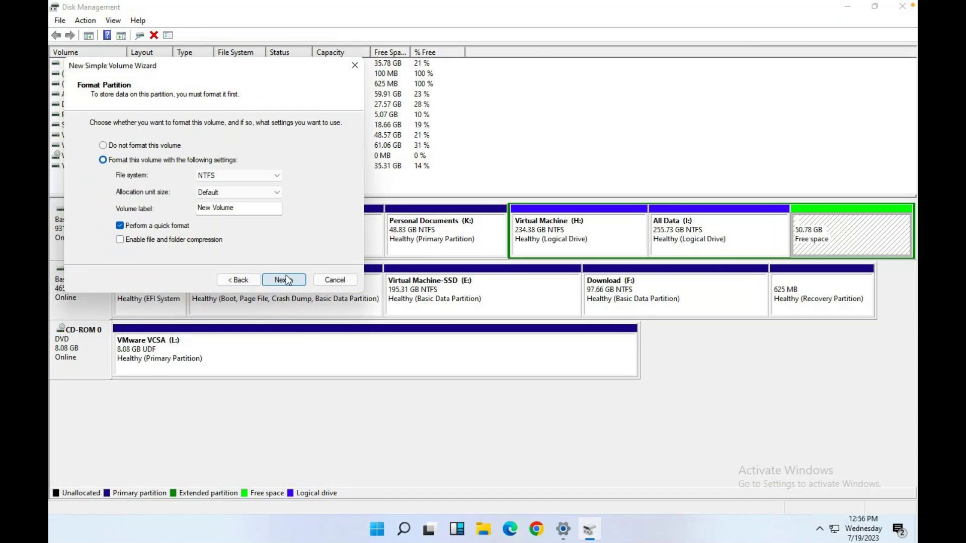
click(288, 280)
- Label the volume 'bitlocker', finish creating the NTFS G: volume, and minimize Disk Management
click(234, 280)
click(239, 208)
drag(239, 208, 102, 194)
text(bit)
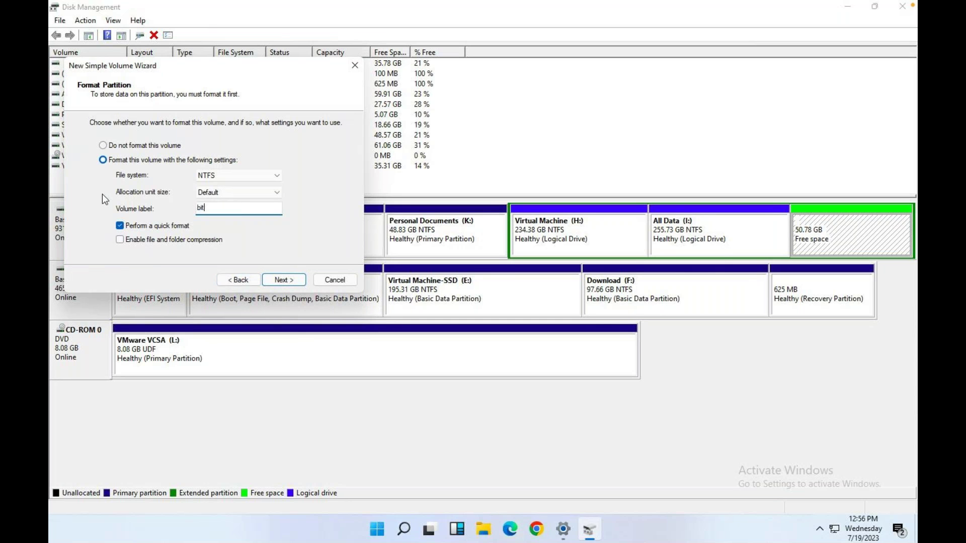
text(locker)
click(284, 280)
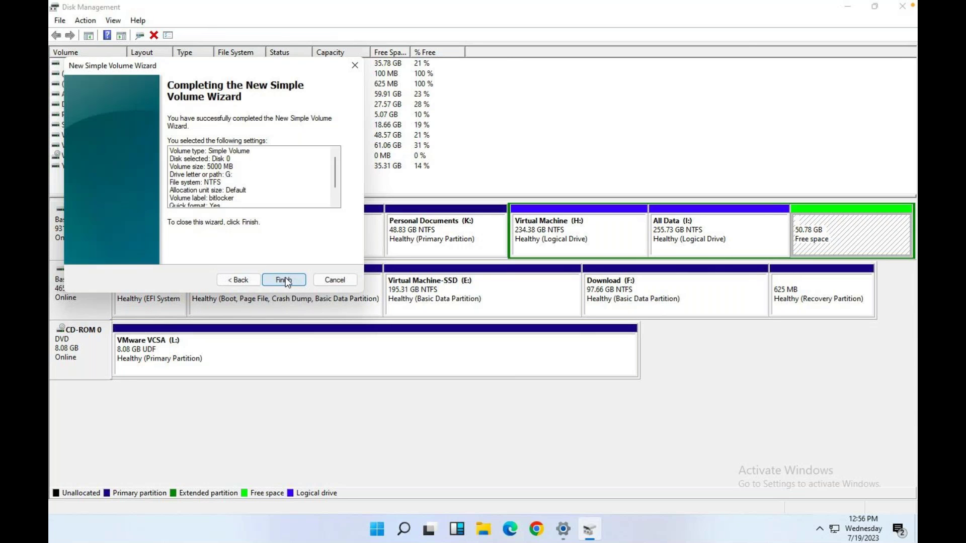
click(284, 280)
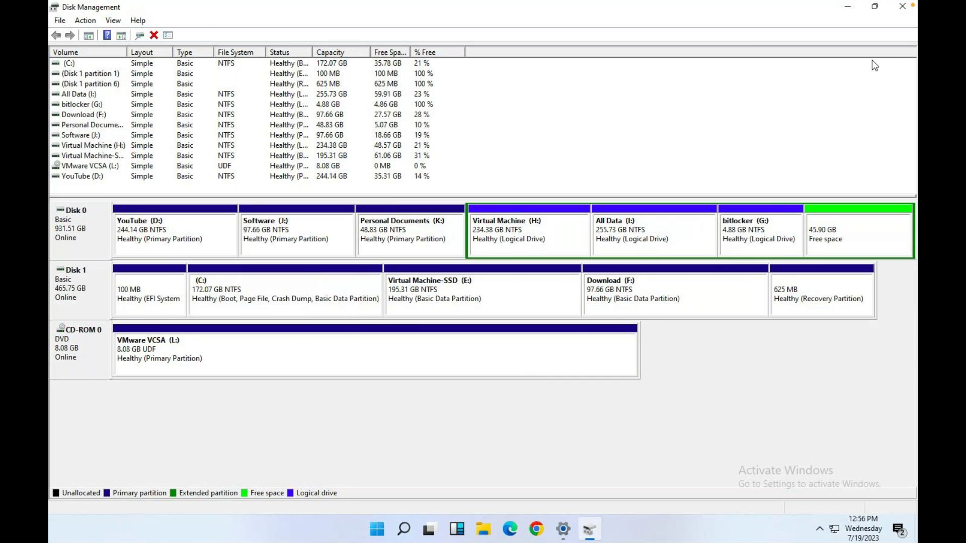
click(852, 7)
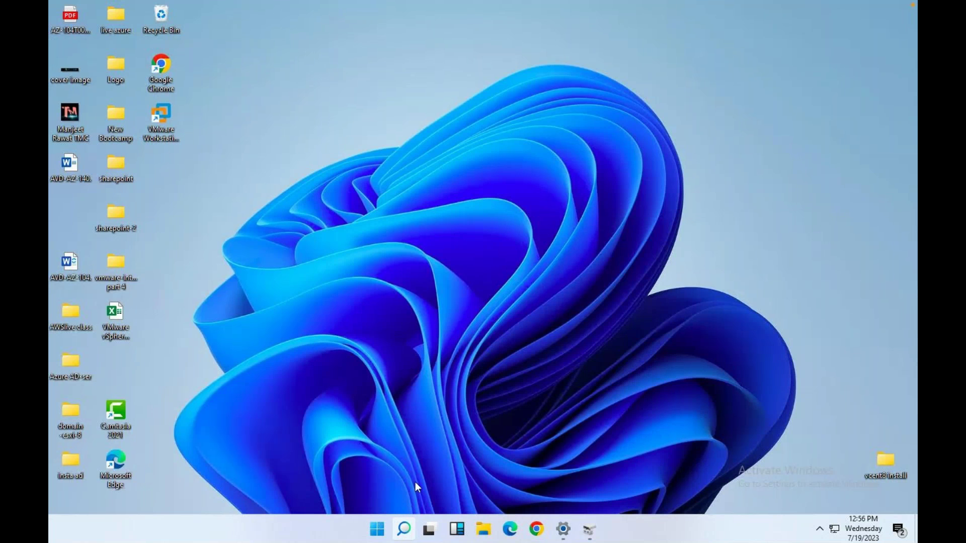
- Search Windows for 'bit', open Manage BitLocker, and expand the bitlocker (G:) drive row
click(404, 529)
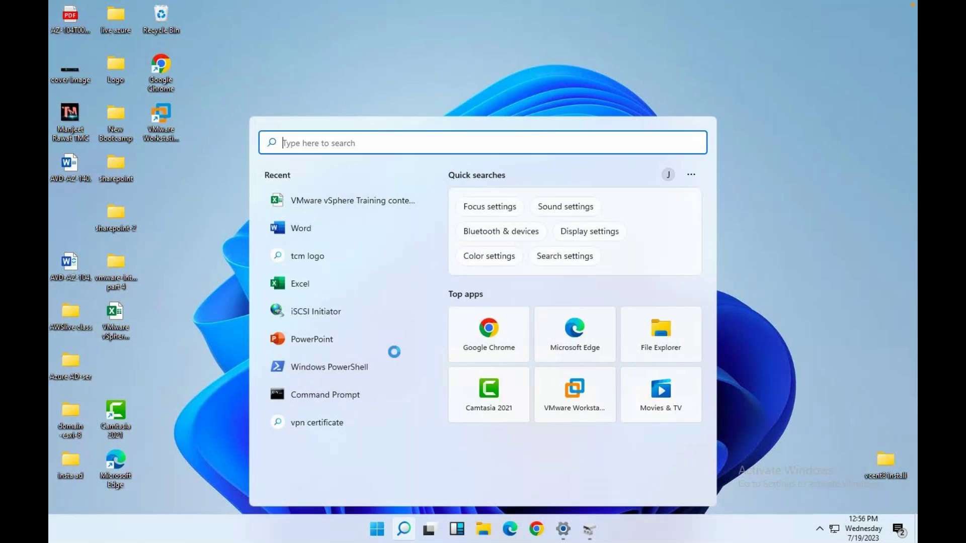
text(bit)
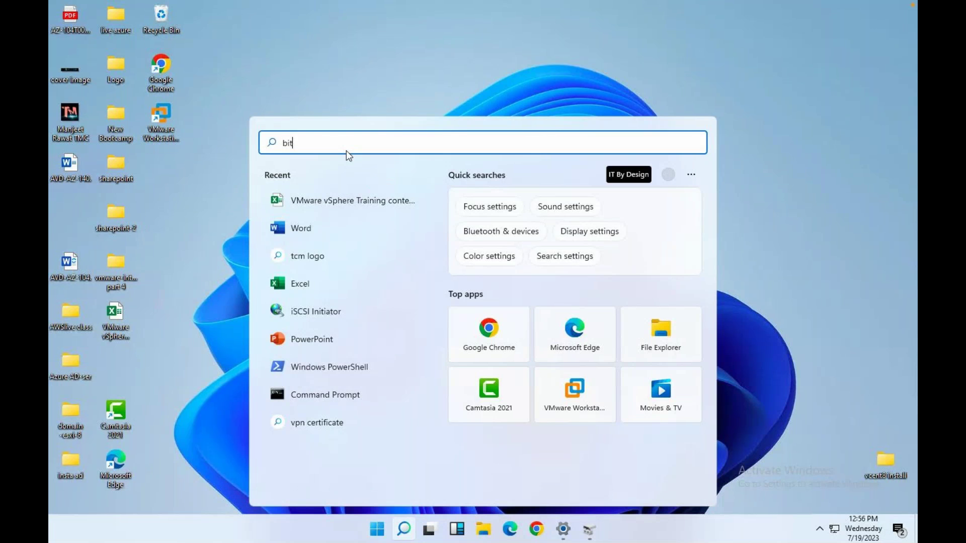
click(310, 270)
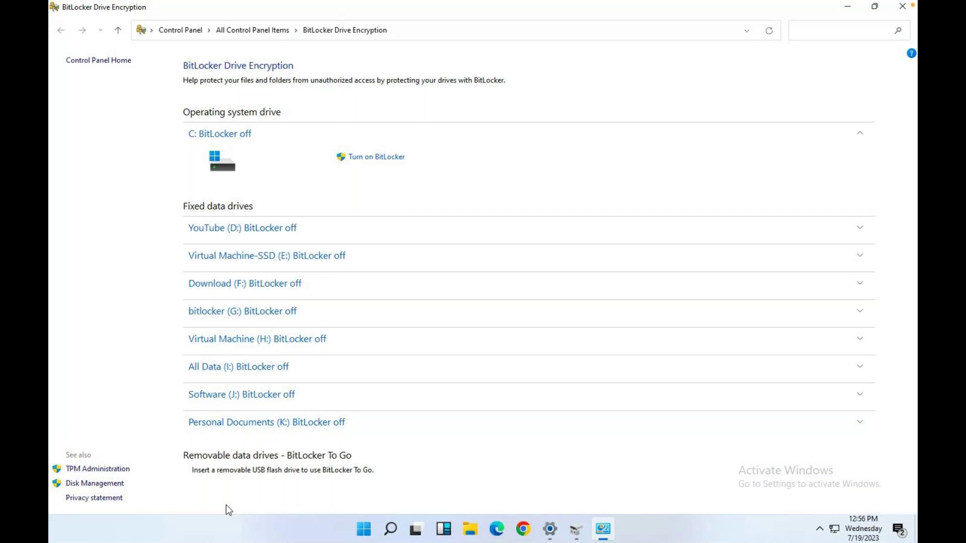
click(204, 314)
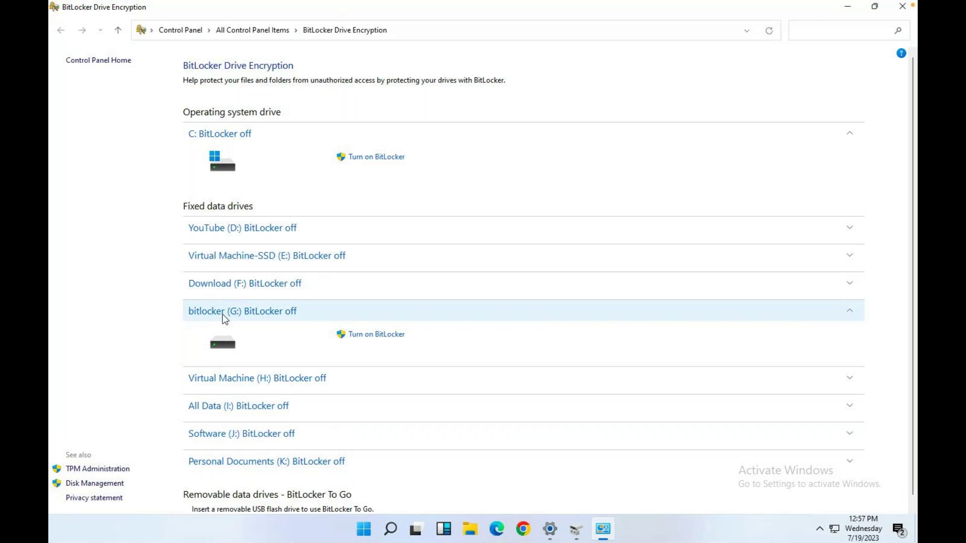
- Turn on BitLocker for G: with password unlock, entering and confirming the drive password
click(373, 336)
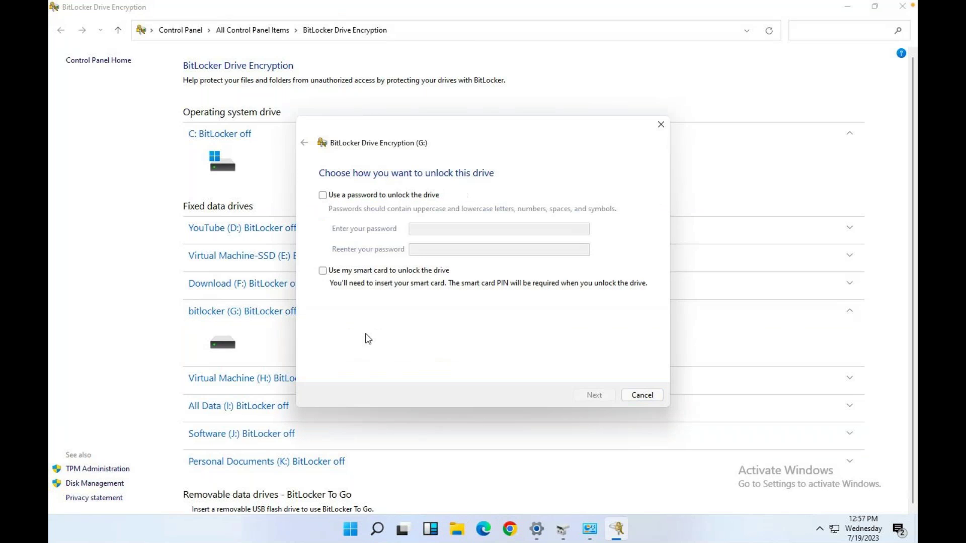
click(322, 195)
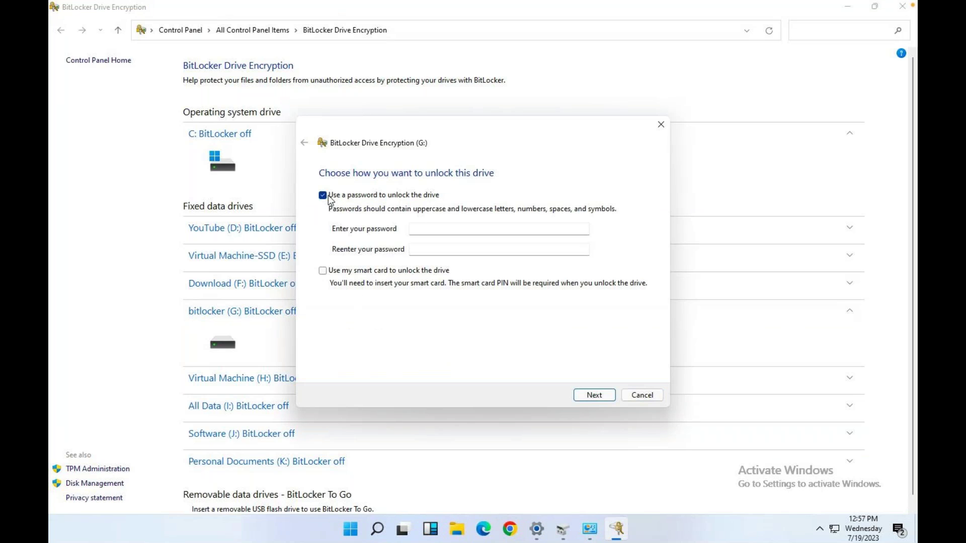
click(418, 230)
text(••••••••••••)
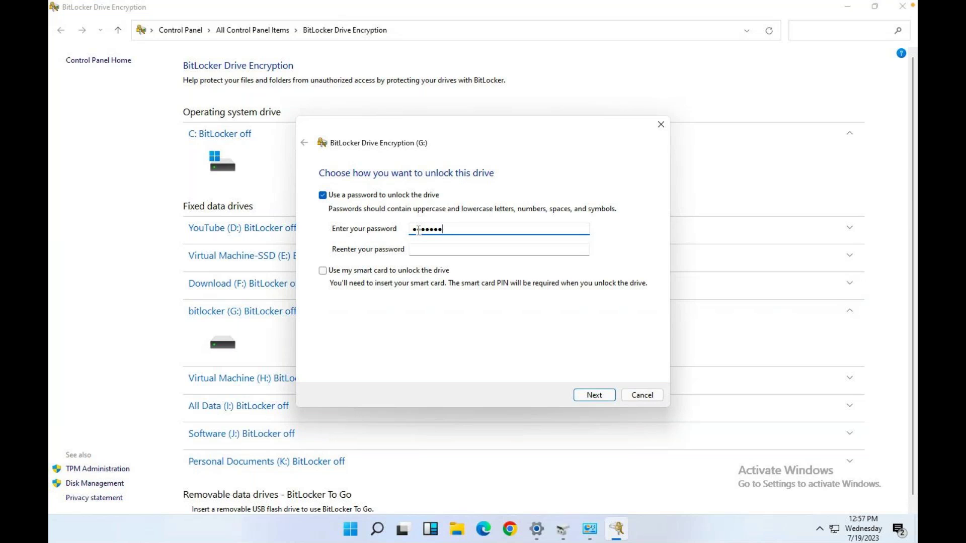
key(Tab)
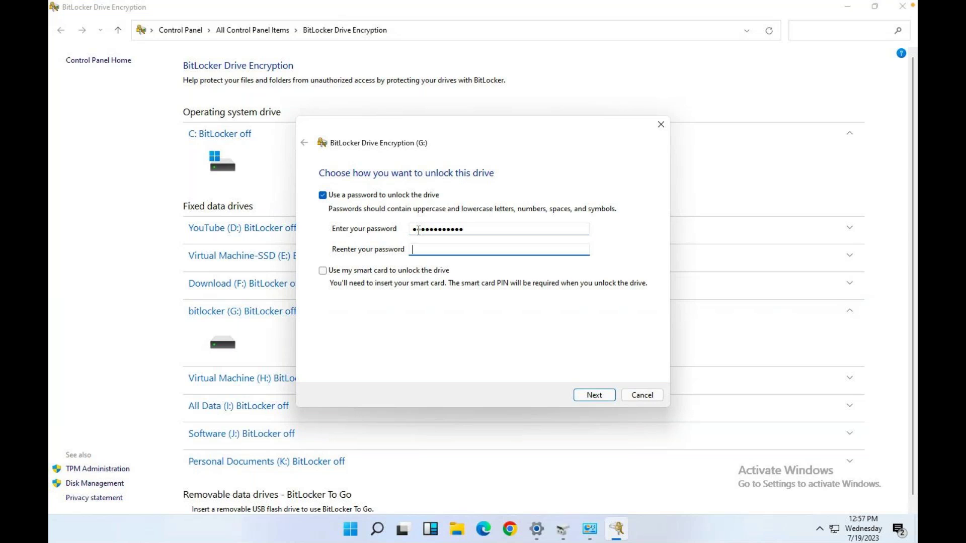
text(••••••••••••)
click(597, 398)
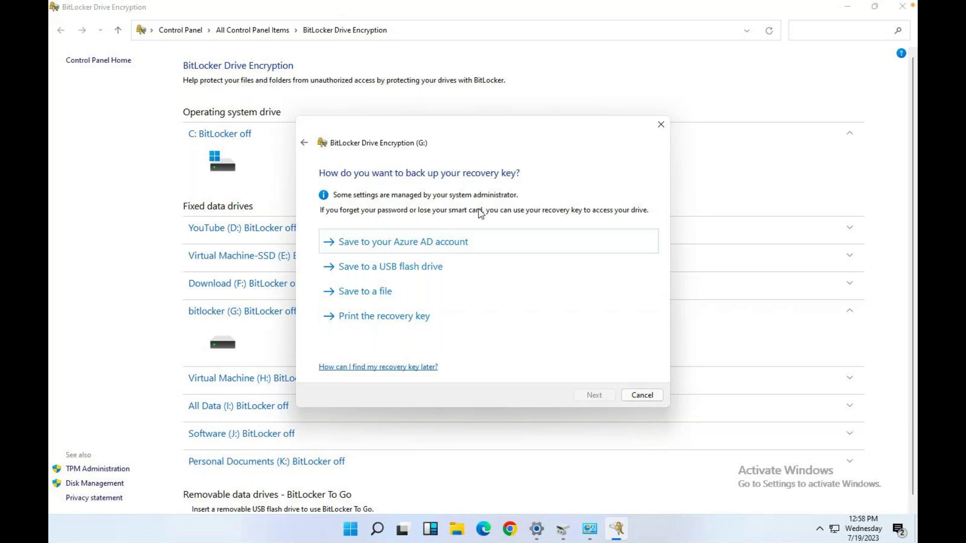
- Back up the G: recovery key to Azure AD, encrypt used space only in new mode, and start encrypting
click(426, 244)
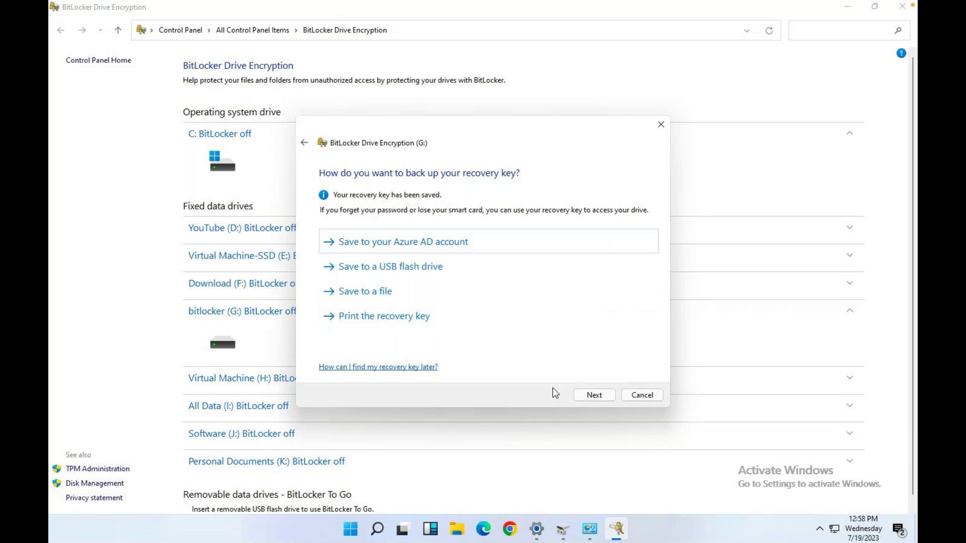
click(593, 396)
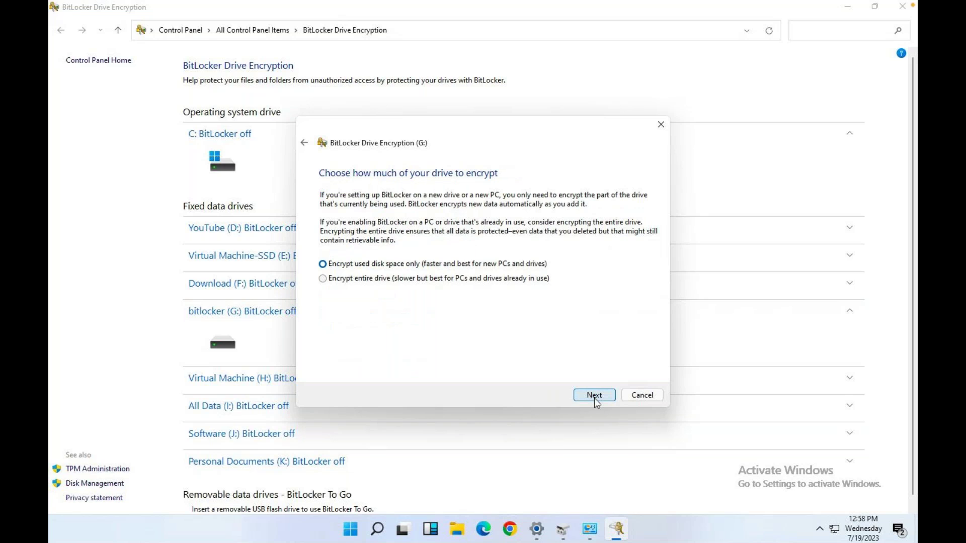
click(594, 396)
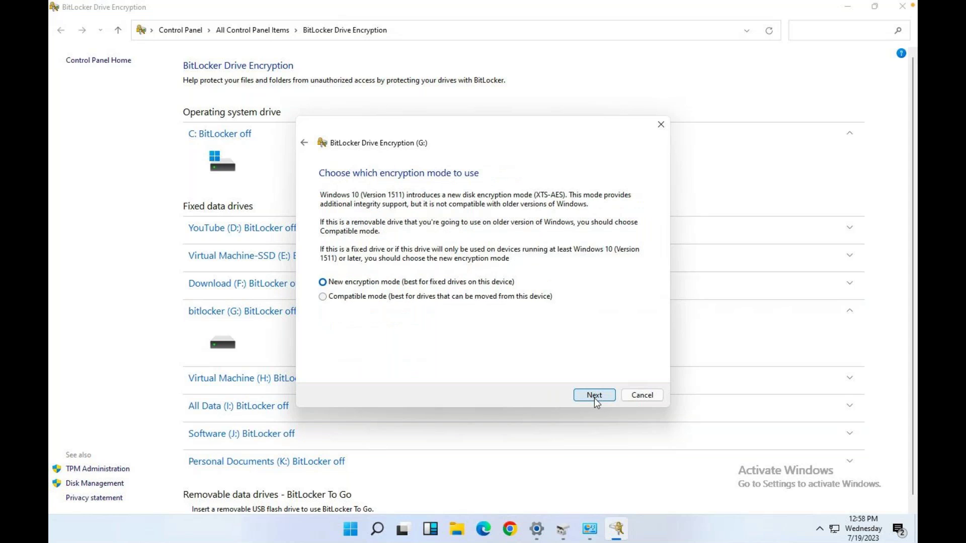
click(593, 396)
click(580, 395)
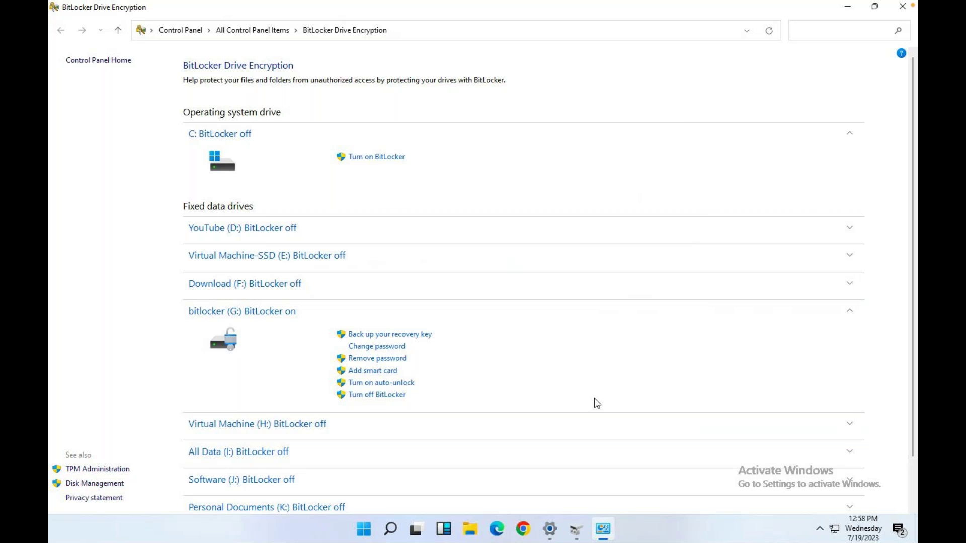
key(ctrl+Left)
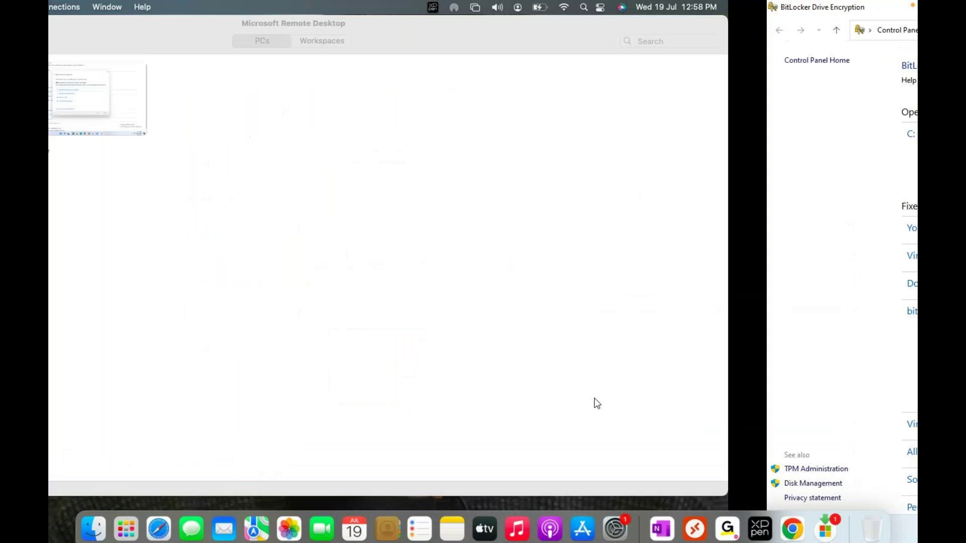
- Refresh DESKTOP-P0HAKGE's BitLocker keys page in Entra to show the new fixed-drive recovery key
key(ctrl+Right)
key(ctrl+Right)
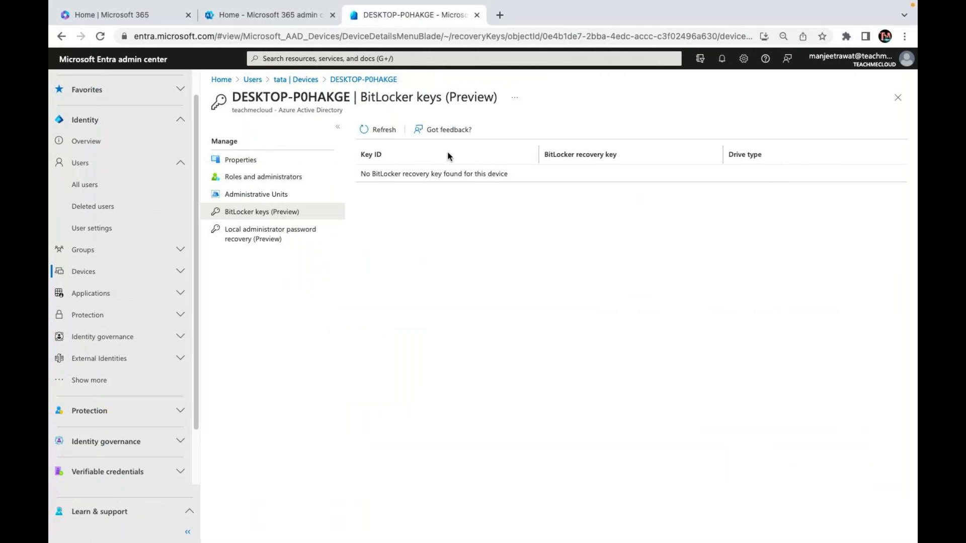
click(371, 130)
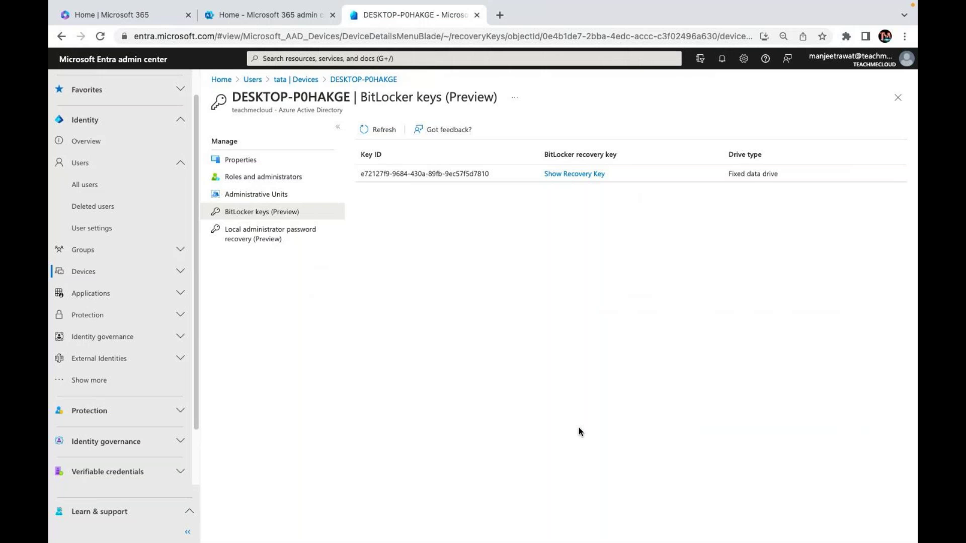
key(ctrl+Left)
key(ctrl+Left)
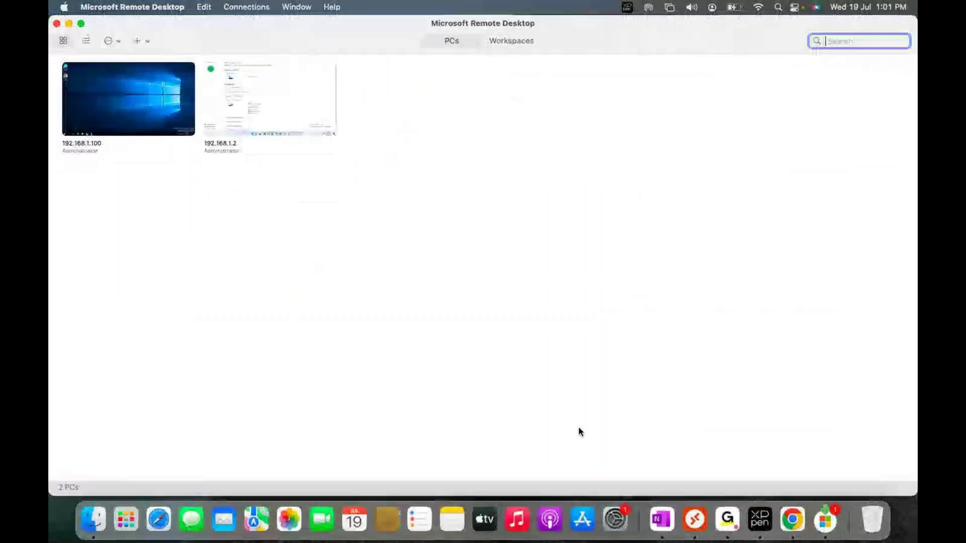
- Cycle through the Mac Spaces with Ctrl+Arrow until the plain desktop is showing
key(ctrl+Right)
key(ctrl+Right)
key(ctrl+Right)
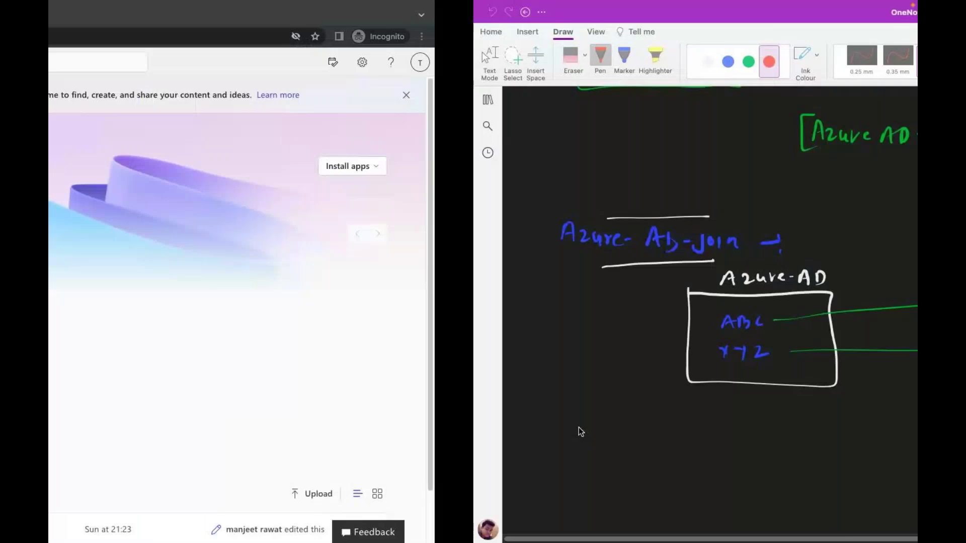
key(ctrl+Left)
key(ctrl+Left)
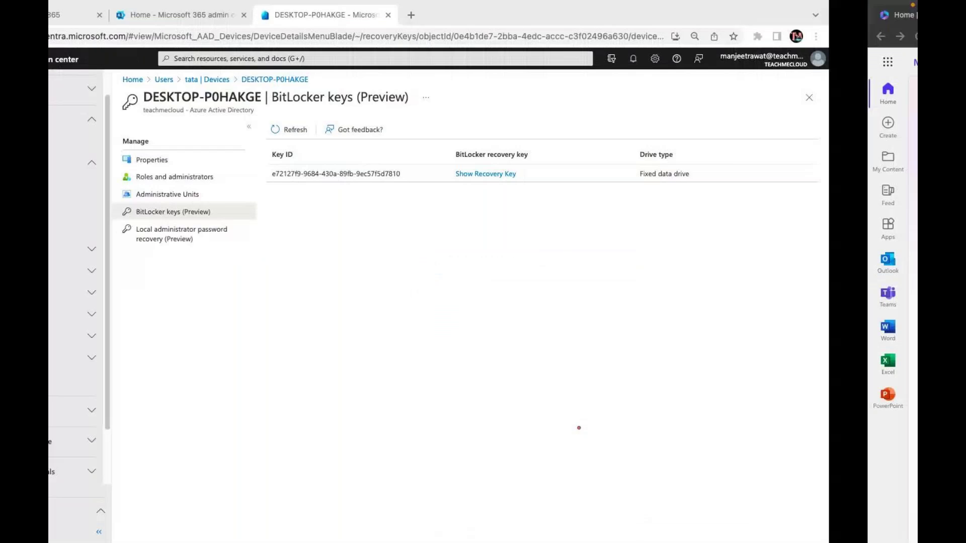
key(ctrl+Left)
key(ctrl+Left)
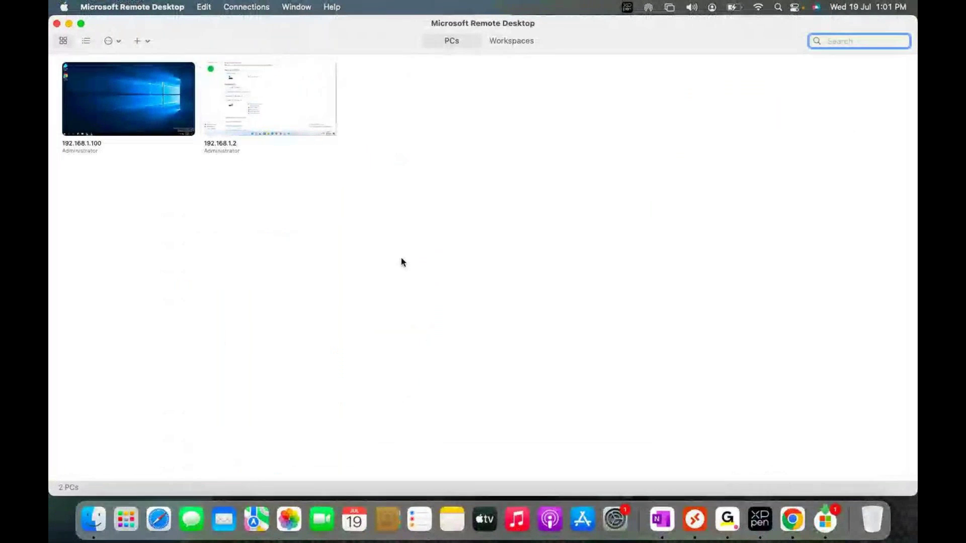
key(ctrl+Left)
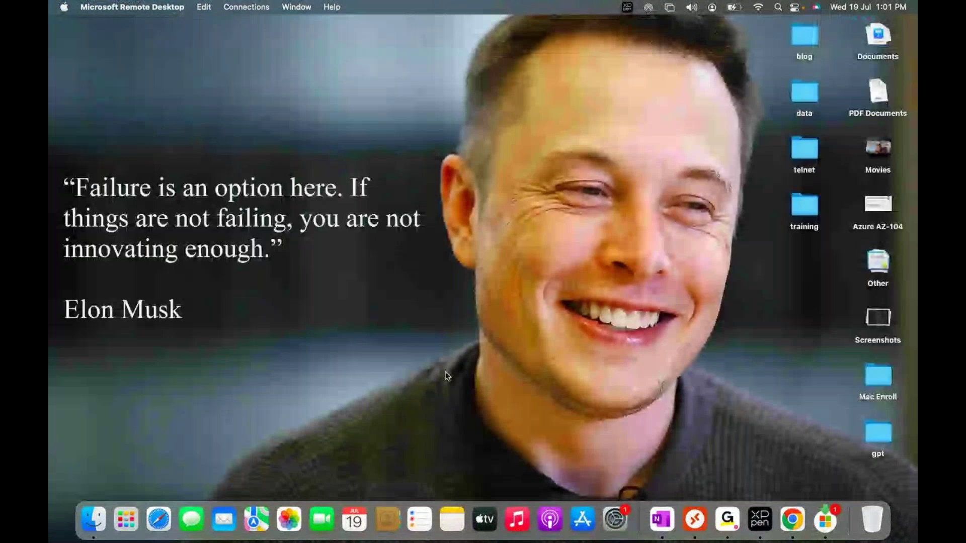